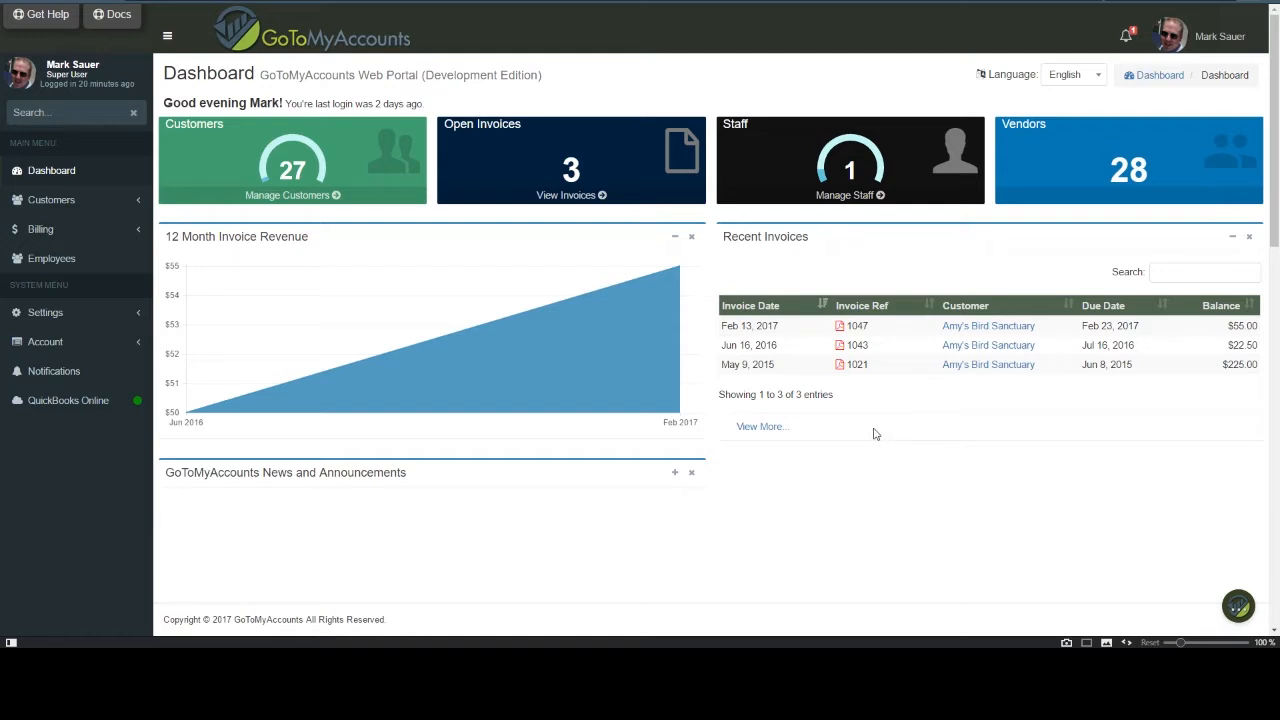
Connect the Dropbox account from the Customer Files settings and authorize its access.
left_click(52, 316)
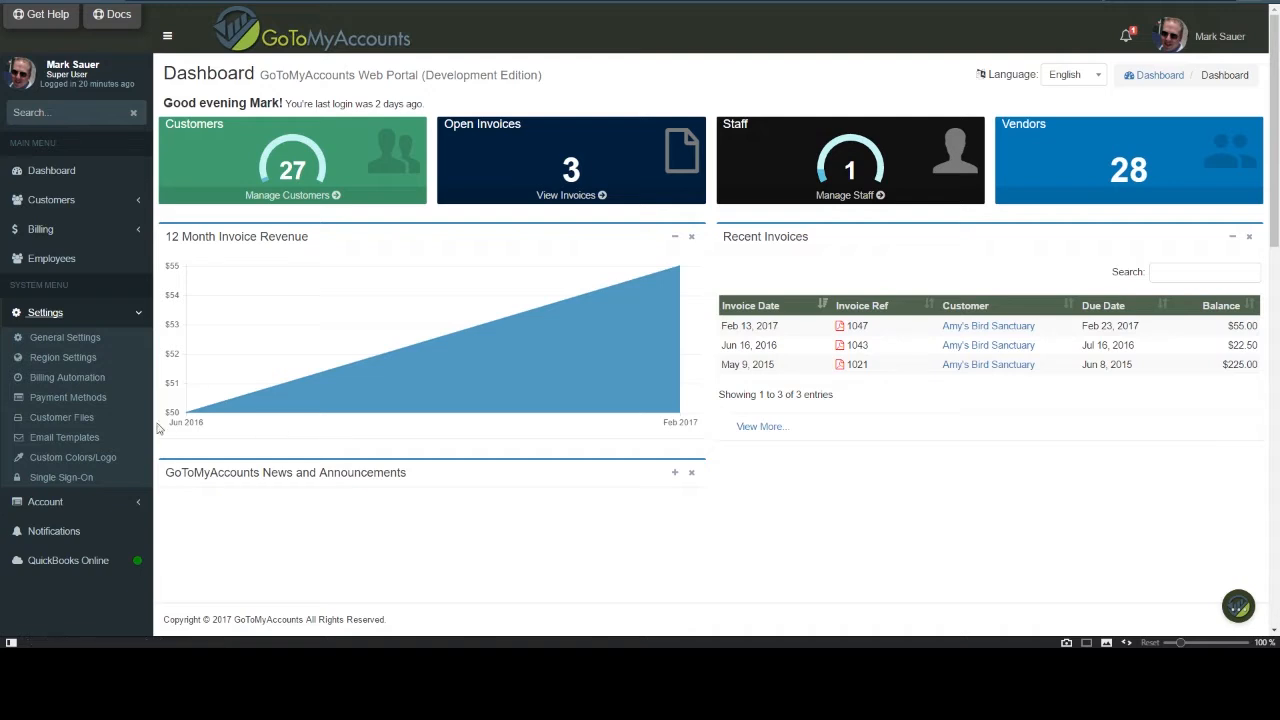
left_click(52, 418)
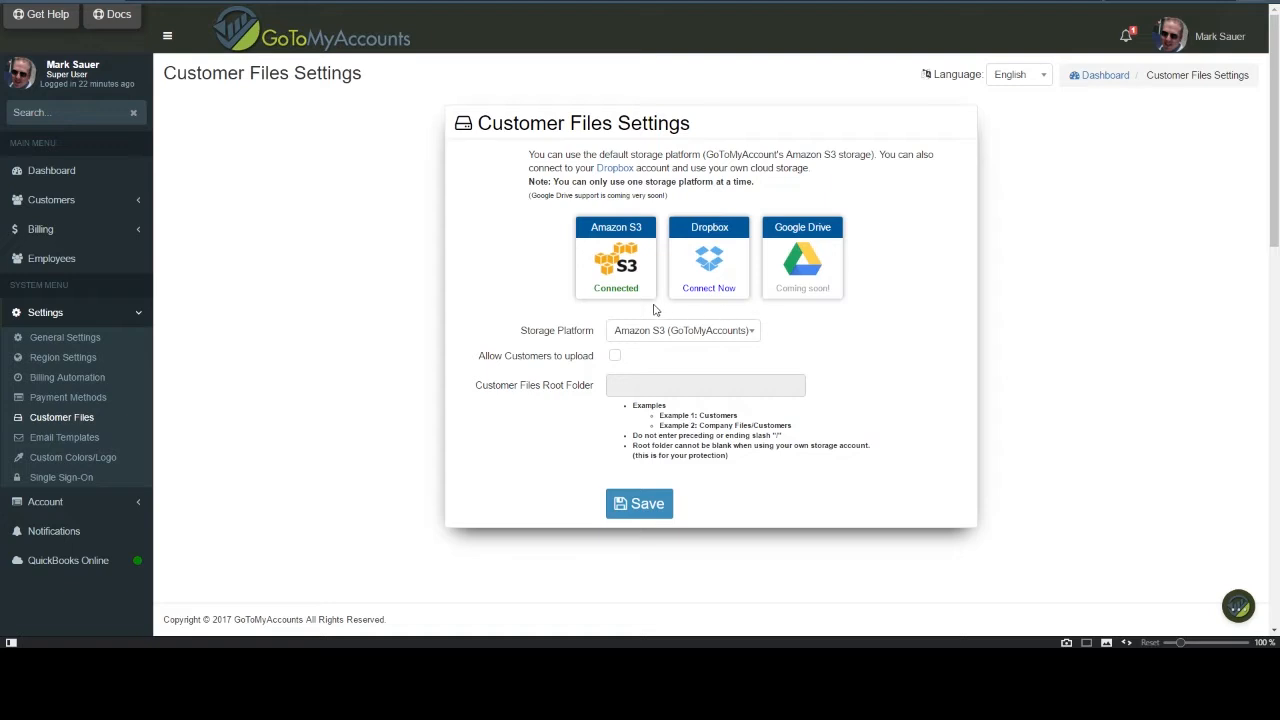
left_click(714, 260)
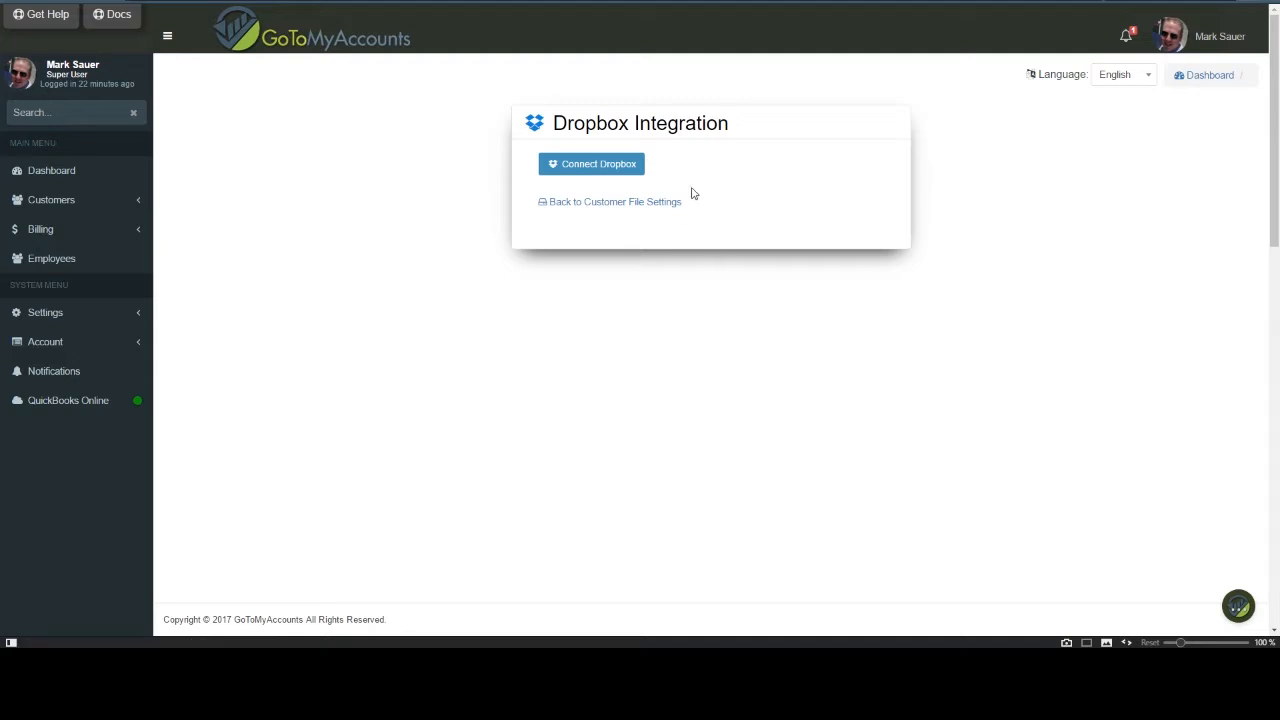
left_click(587, 165)
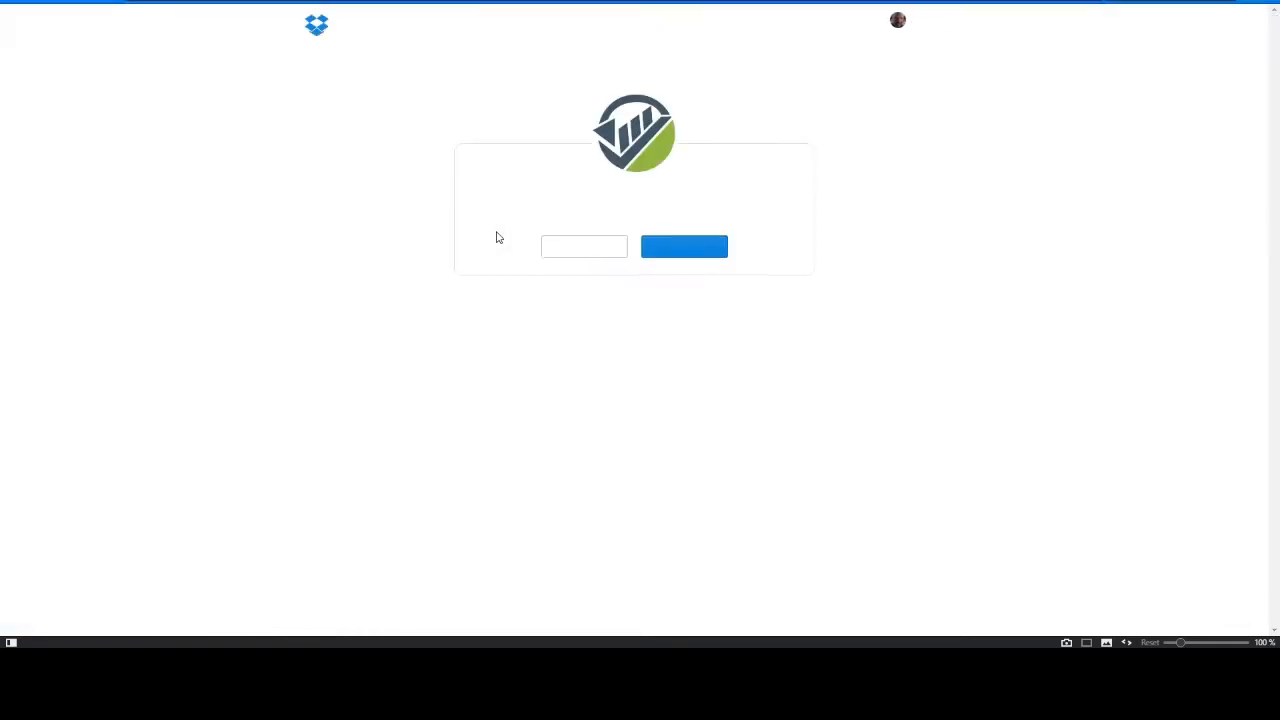
left_click(686, 250)
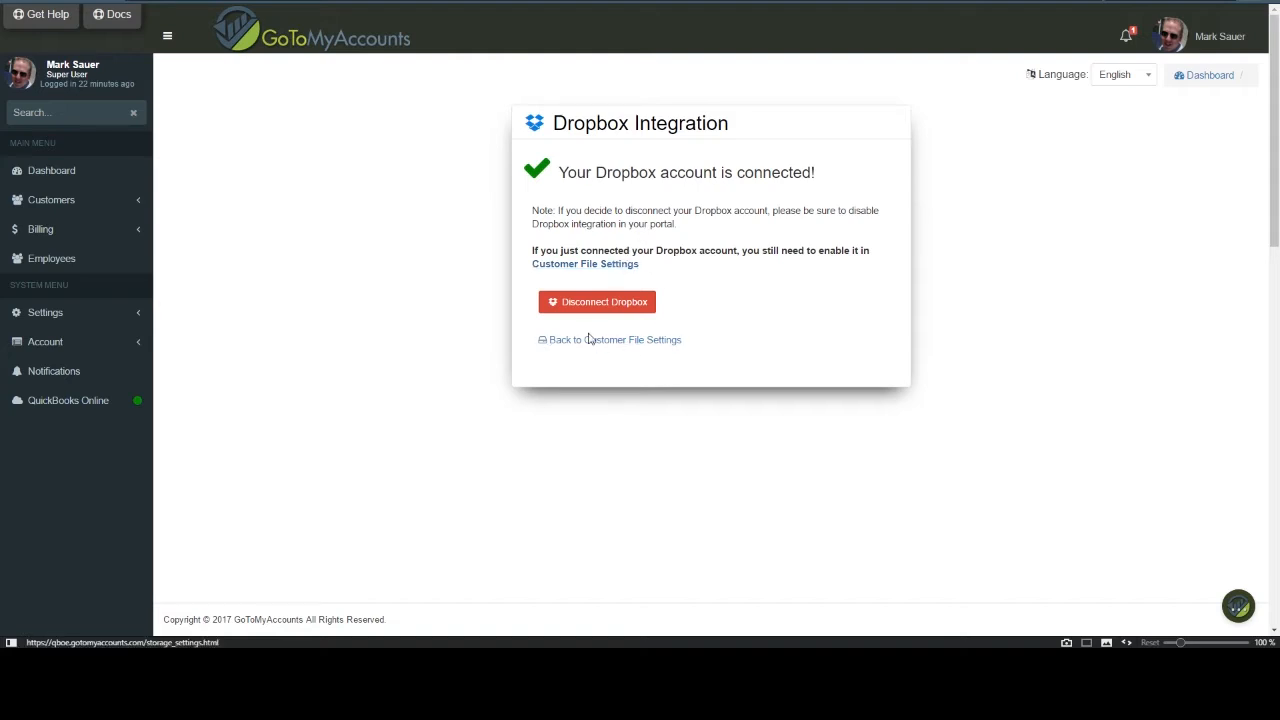
Return to the Customer Files settings, choose Dropbox as storage platform with root folder gtma_customers, and save.
left_click(746, 266)
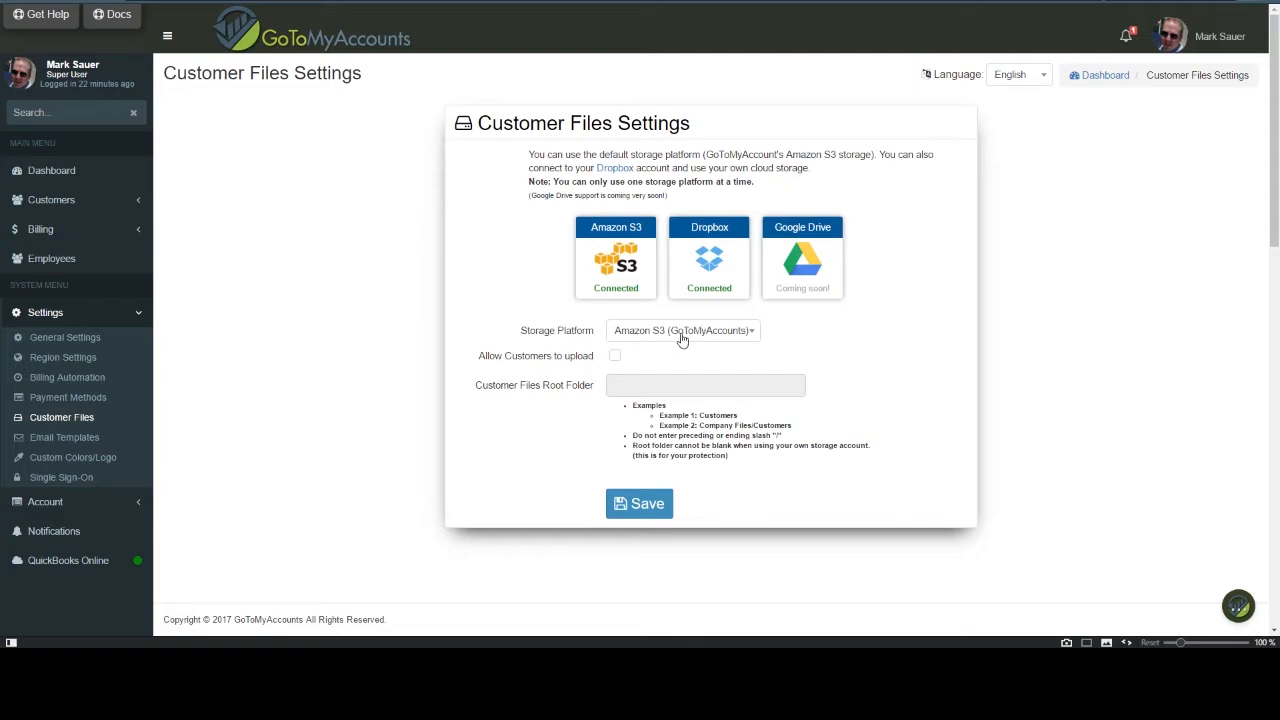
left_click(660, 331)
left_click(647, 399)
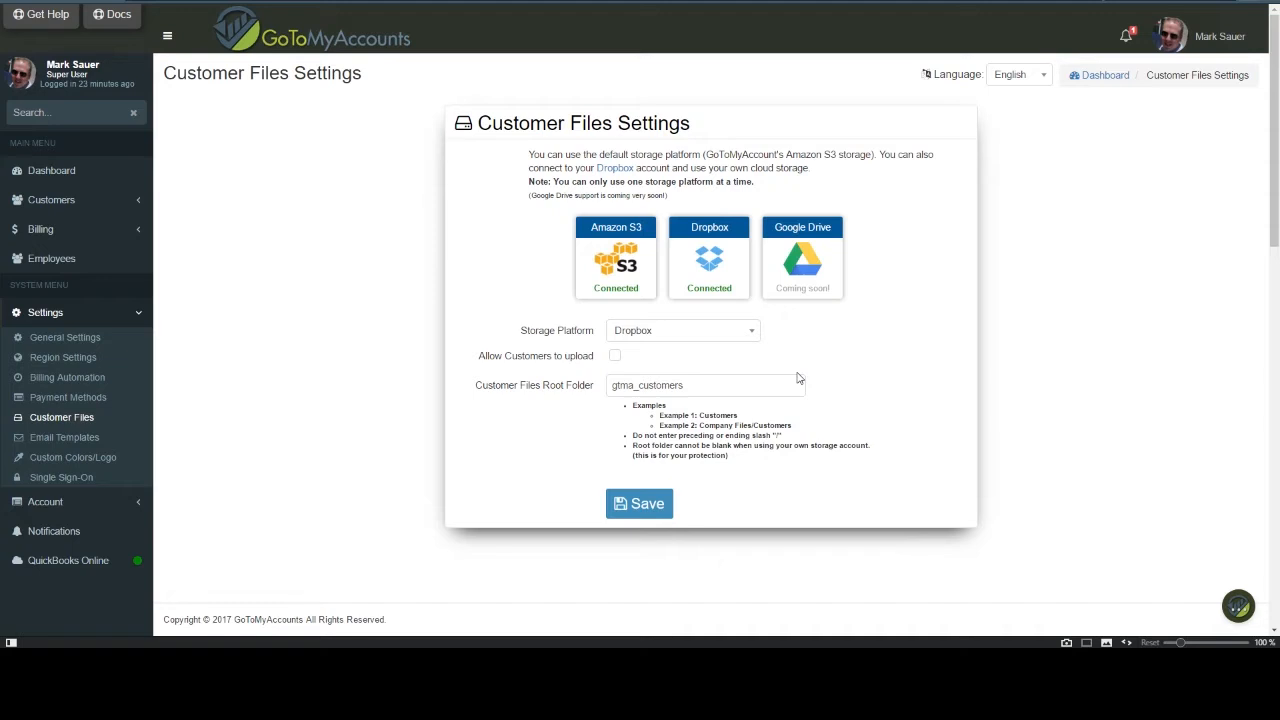
left_click(711, 384)
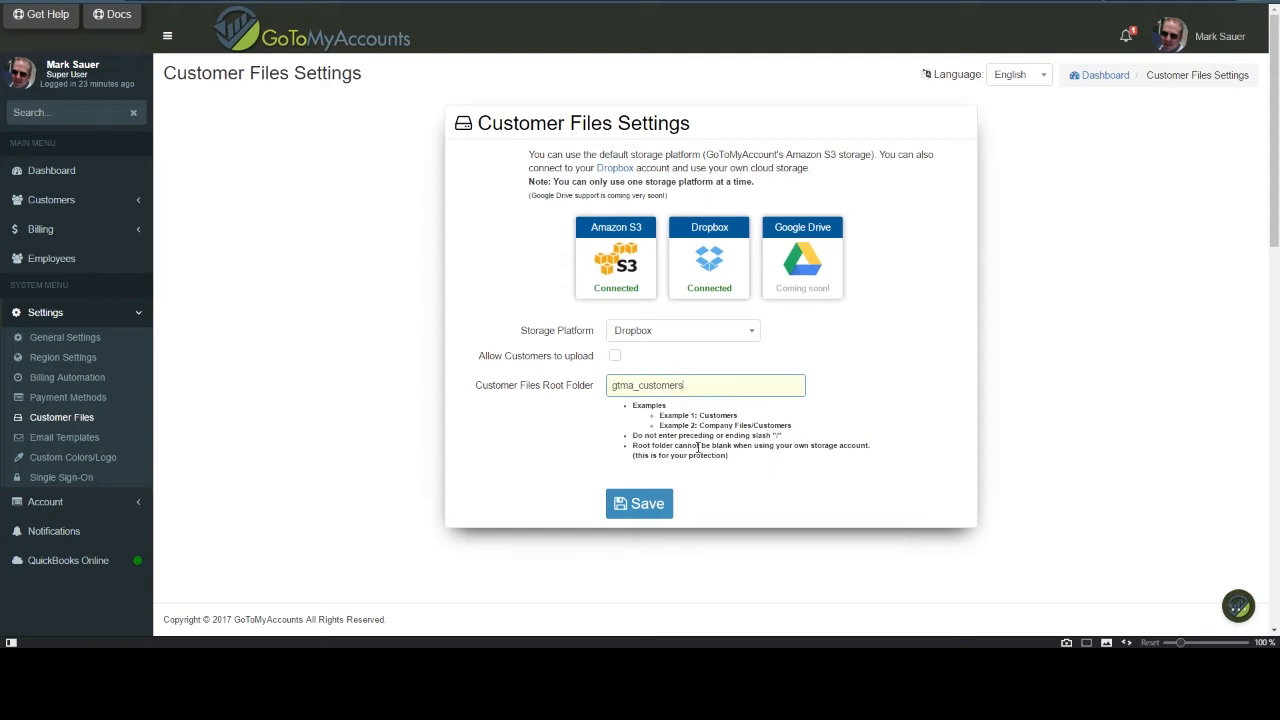
left_click(645, 506)
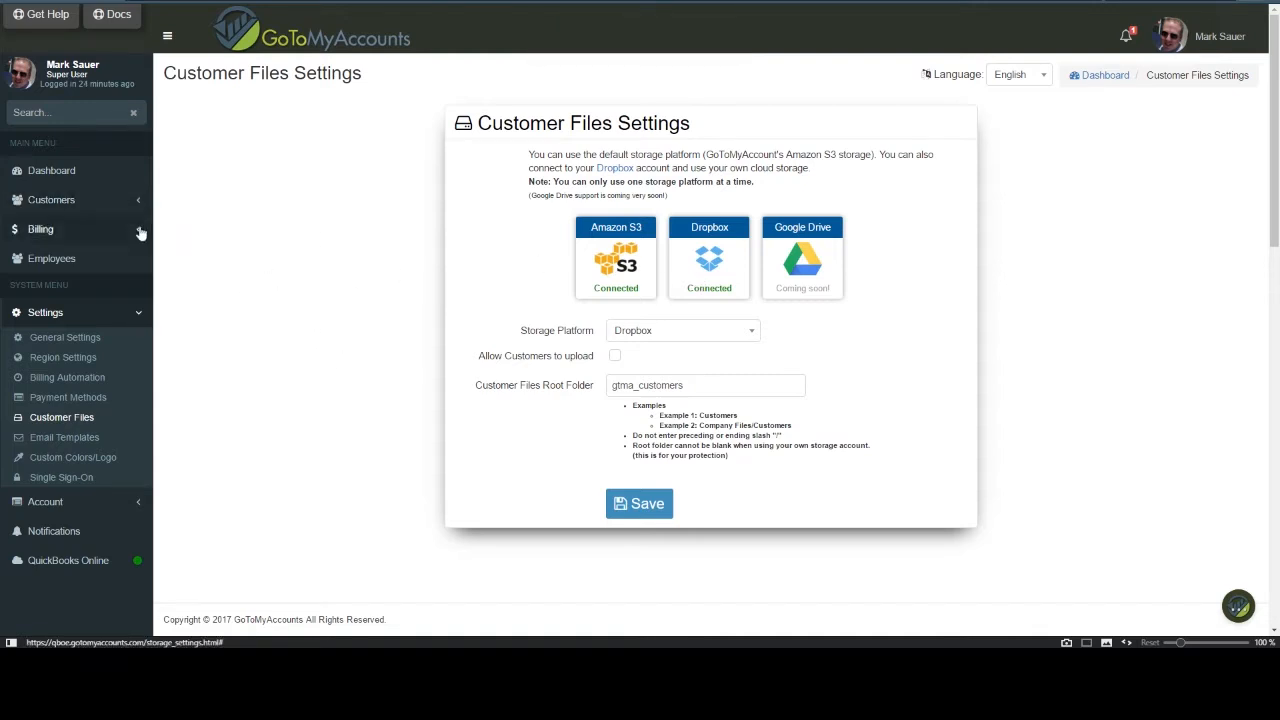
Open the customer files of Amy's Bird Sanctuary from the customer management page.
left_click(72, 204)
left_click(75, 230)
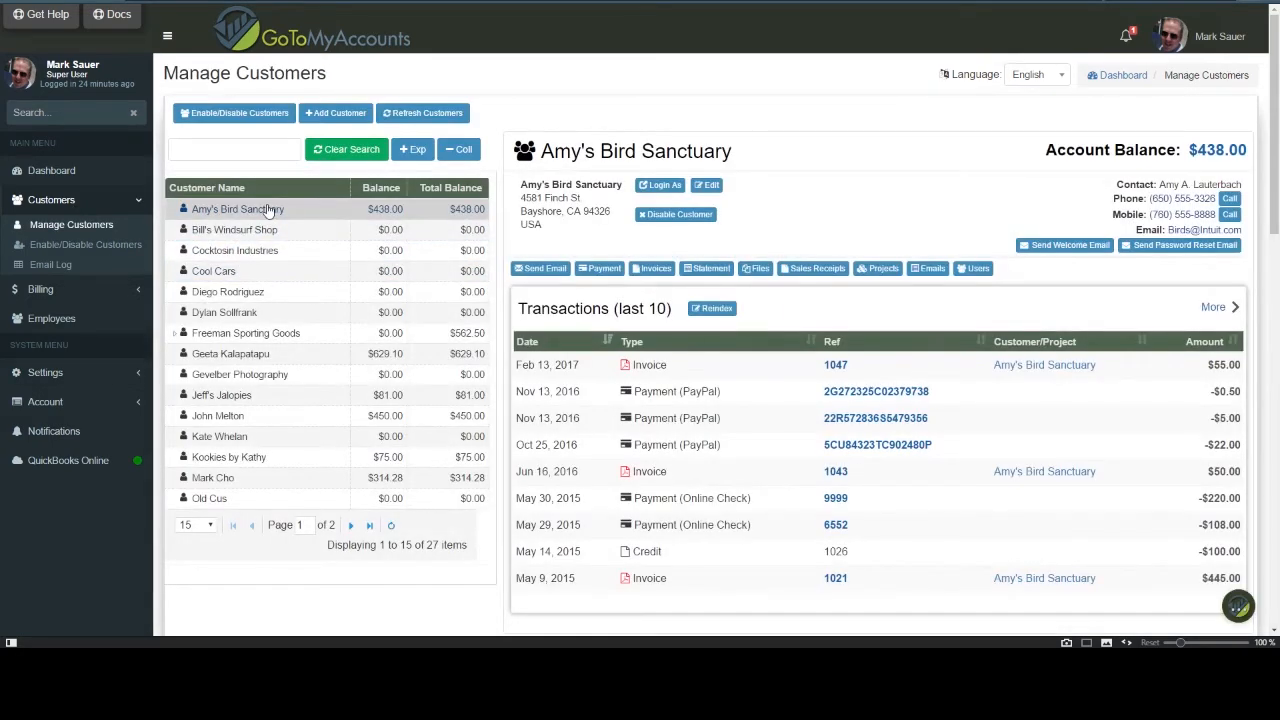
left_click(757, 270)
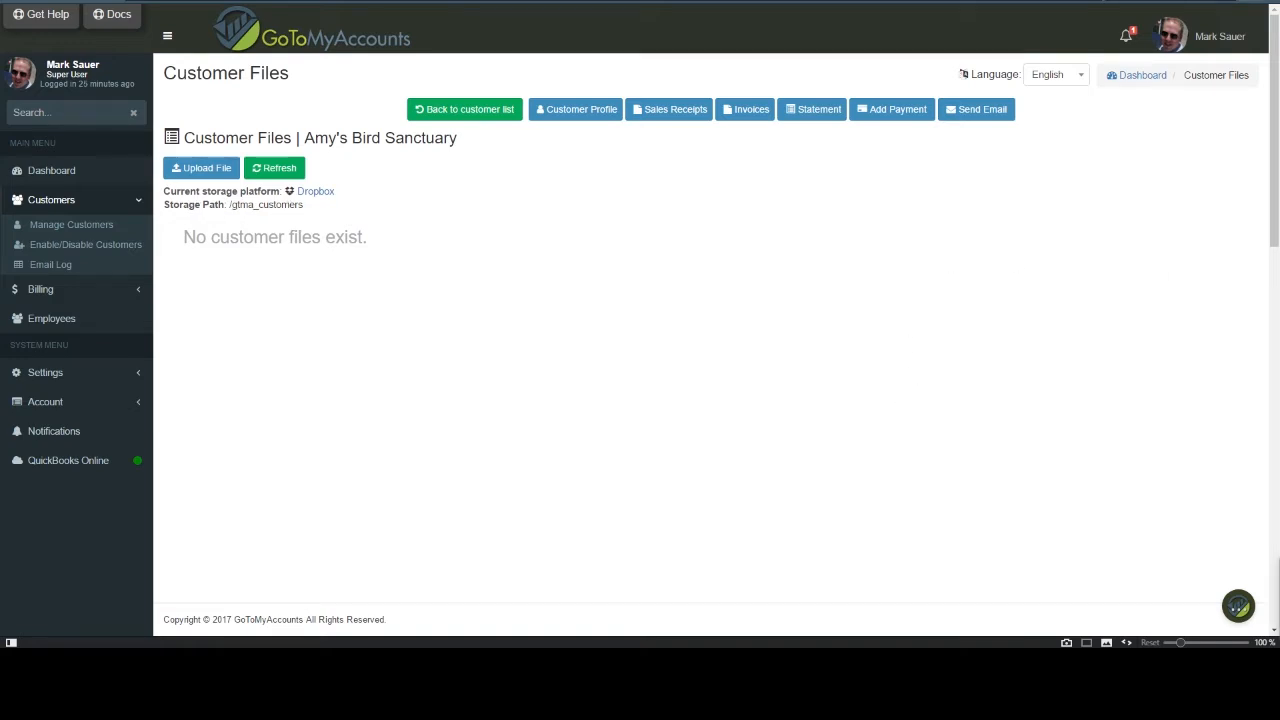
Bring up the local Dropbox folder gtma_customers in File Explorer and inspect its Amy's Bird Sanctuary subfolder.
left_click_drag(1279, 575, 599, 37)
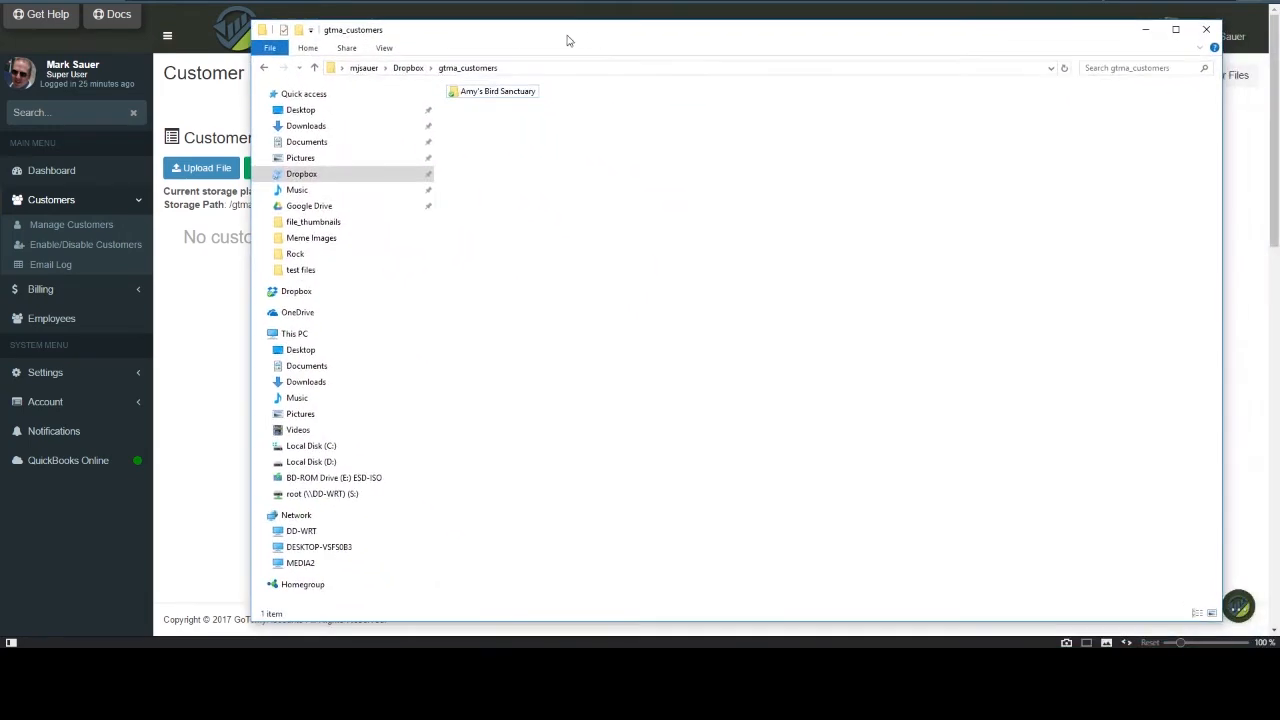
double_click(494, 97)
left_click(482, 68)
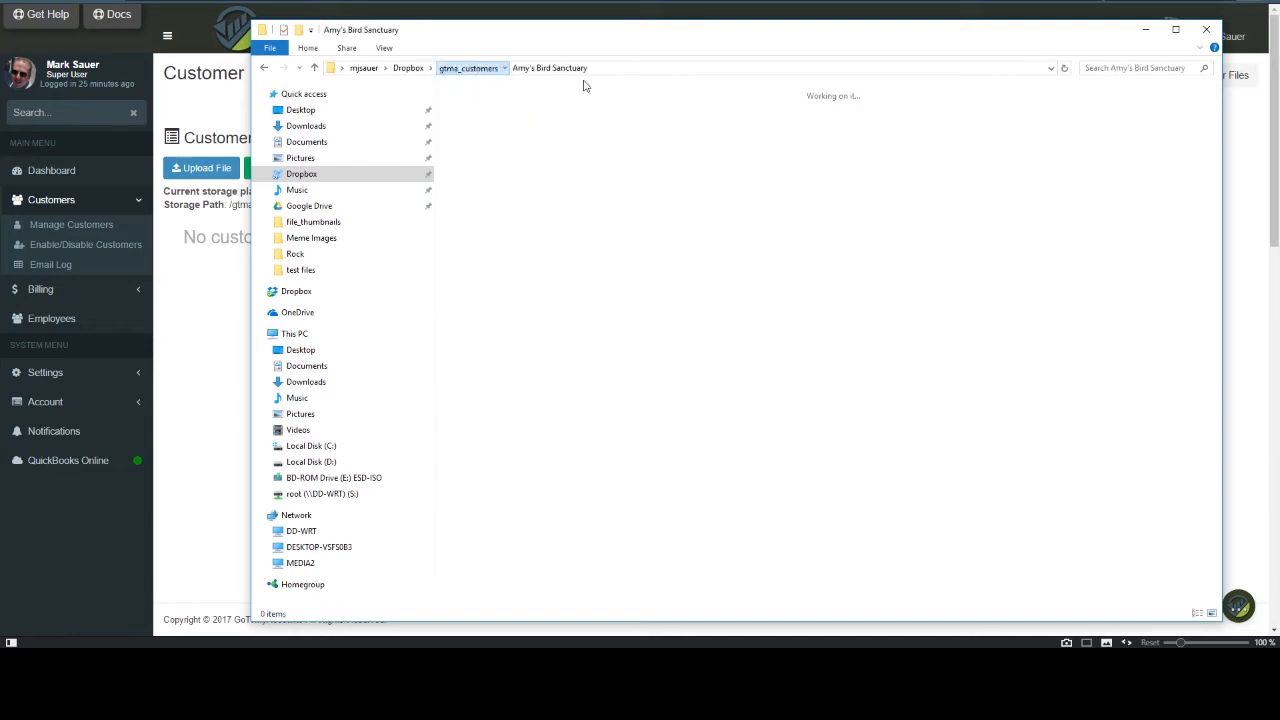
left_click_drag(566, 34, 1279, 130)
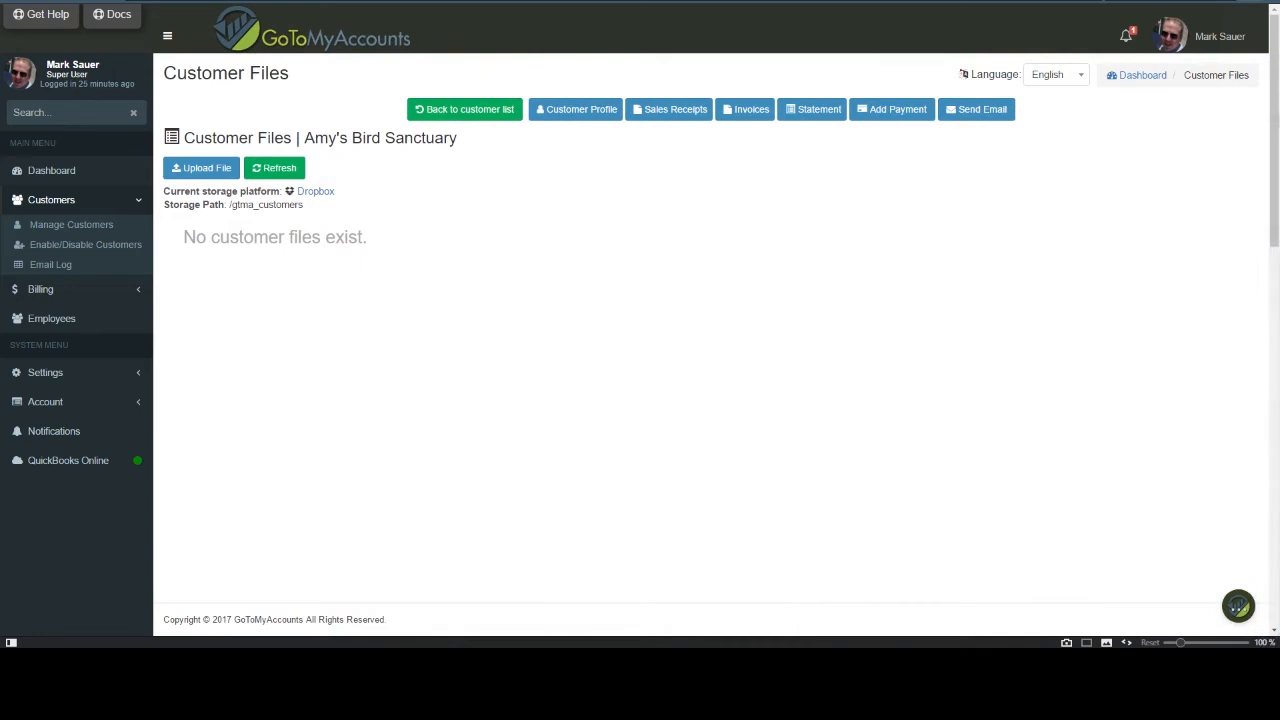
Upload customer_files_Screenshot_1.png to the customer's files, visible to the customer, with the description "A note.".
left_click(205, 168)
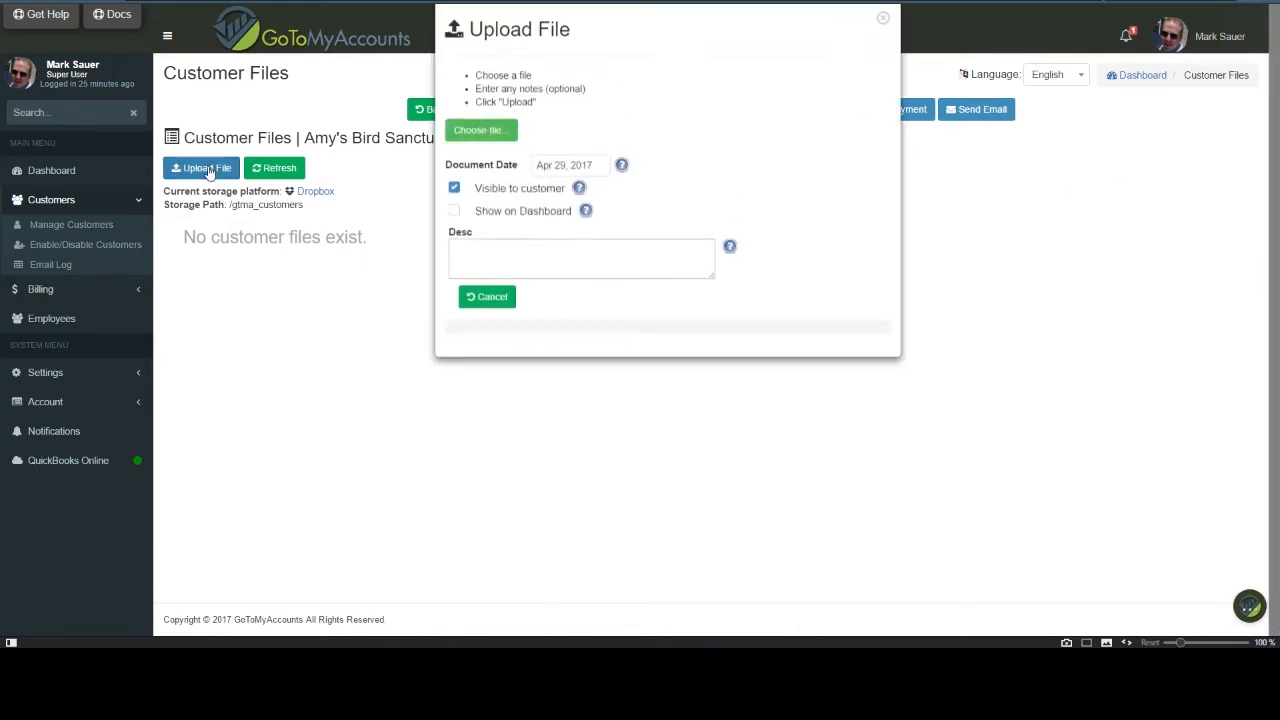
left_click(505, 156)
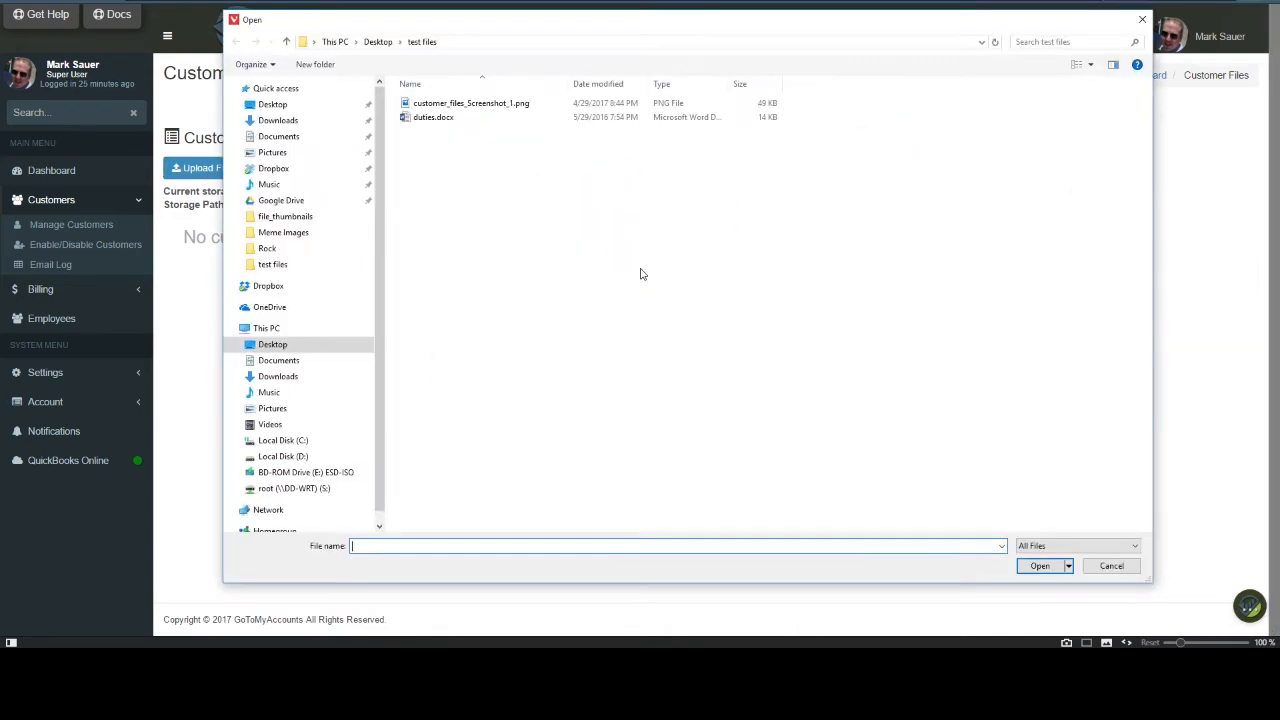
double_click(486, 104)
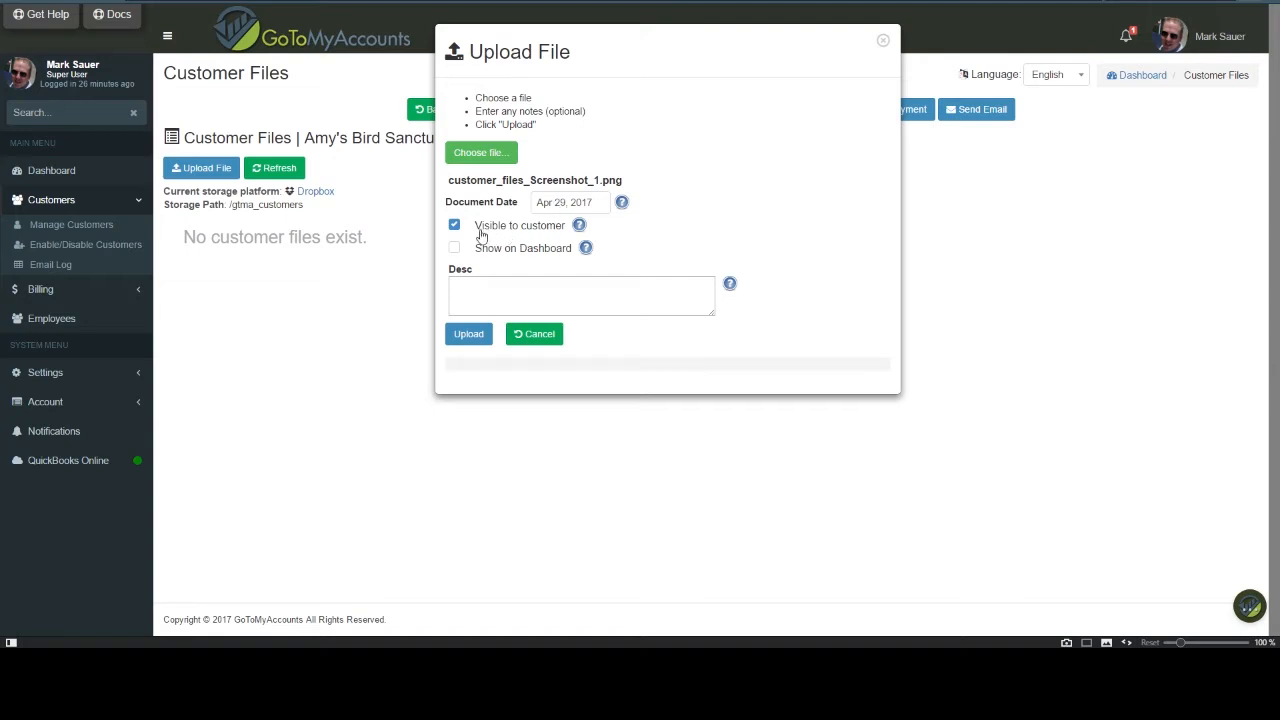
mouse_move(580, 230)
left_click(513, 291)
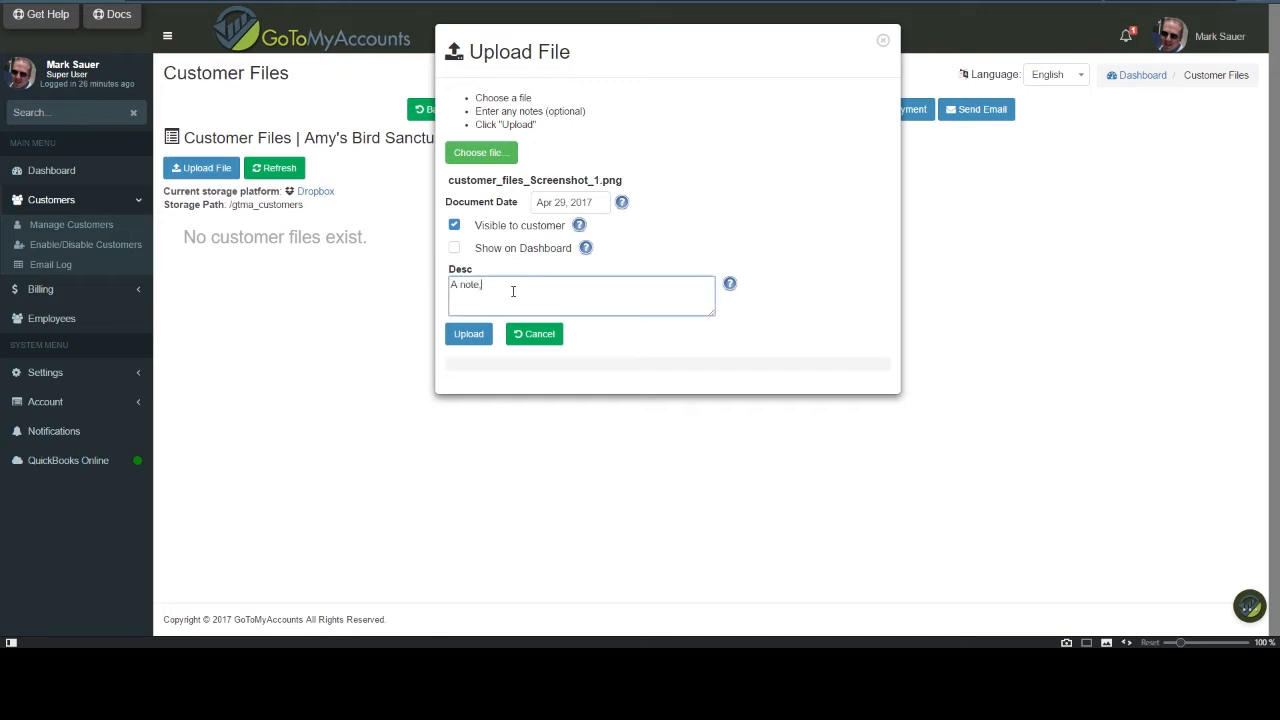
left_click(468, 334)
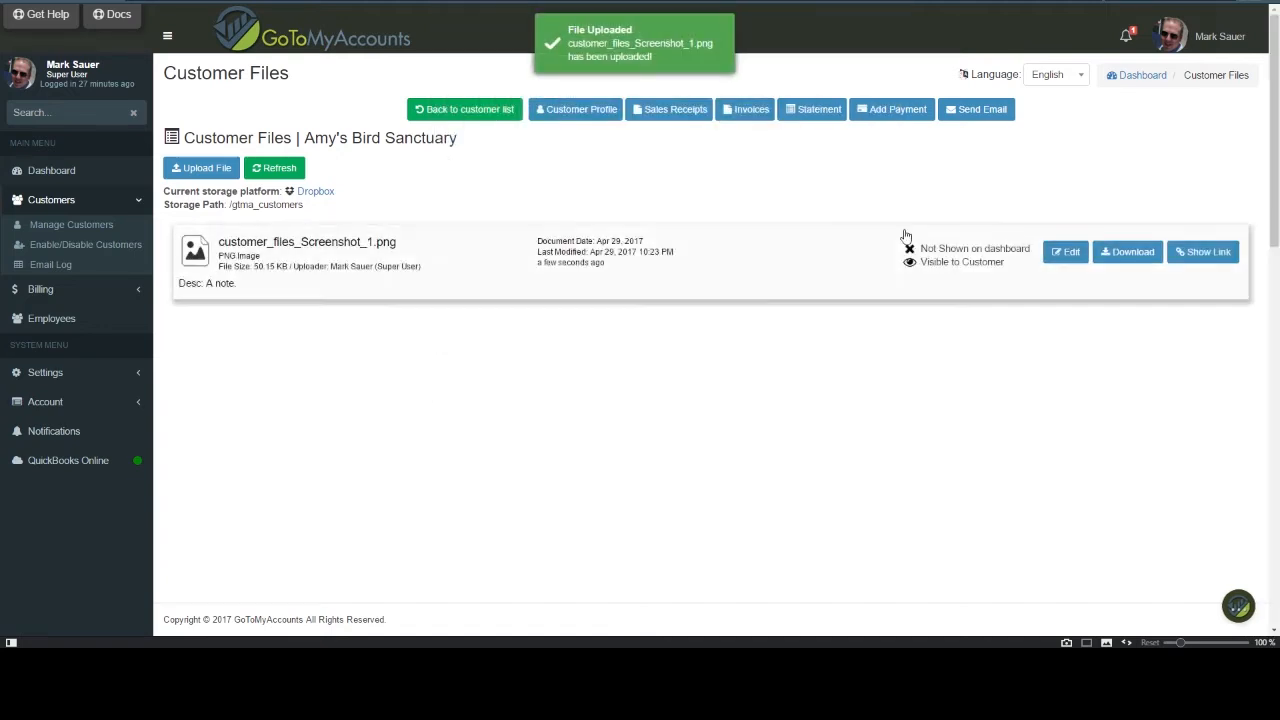
Examine the edit options of the uploaded screenshot file, including its document date, and cancel without saving.
left_click(626, 259)
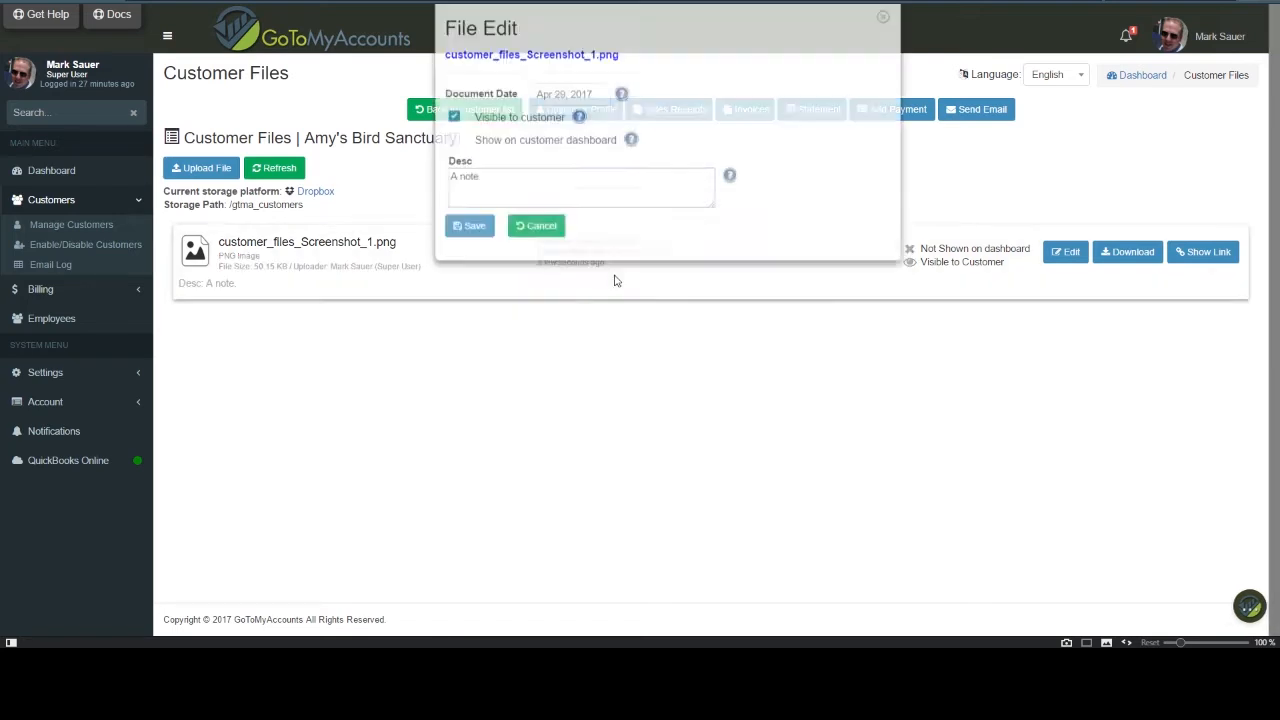
left_click(598, 199)
left_click(537, 249)
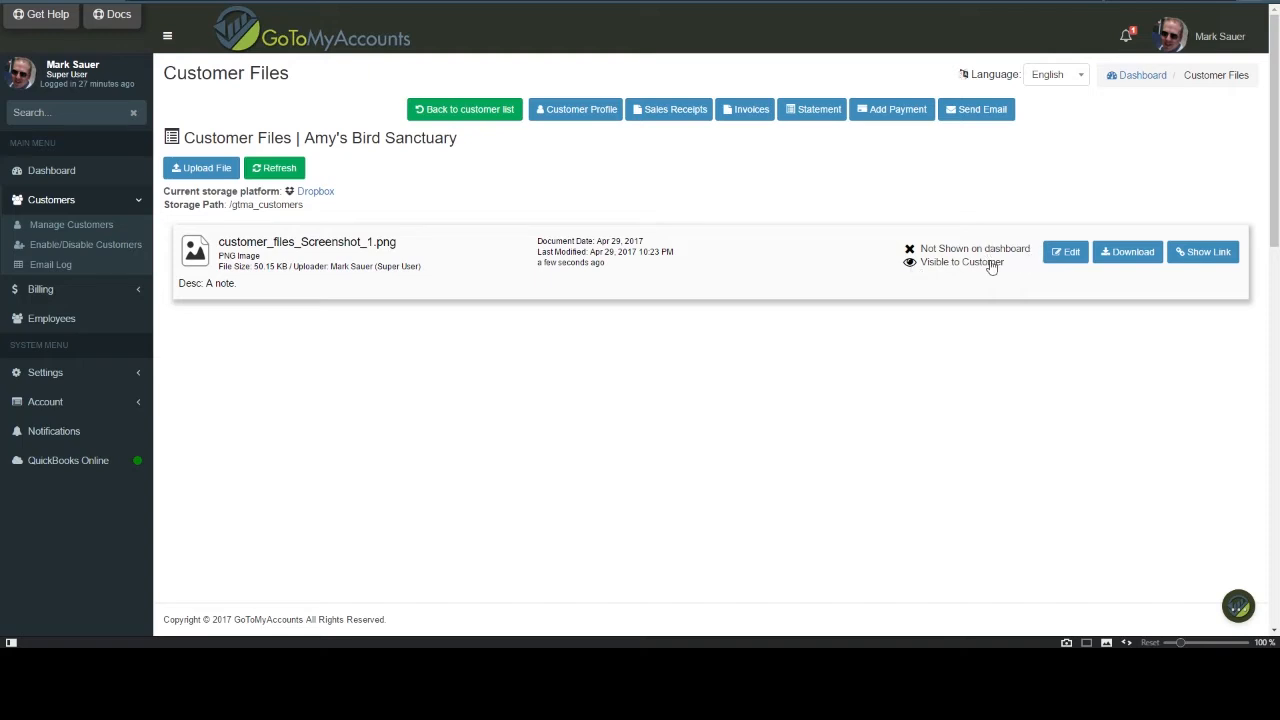
left_click(930, 266)
Check in File Explorer that the uploaded file is in the Amy's Bird Sanctuary folder inside gtma_customers.
left_click_drag(1279, 132, 599, 7)
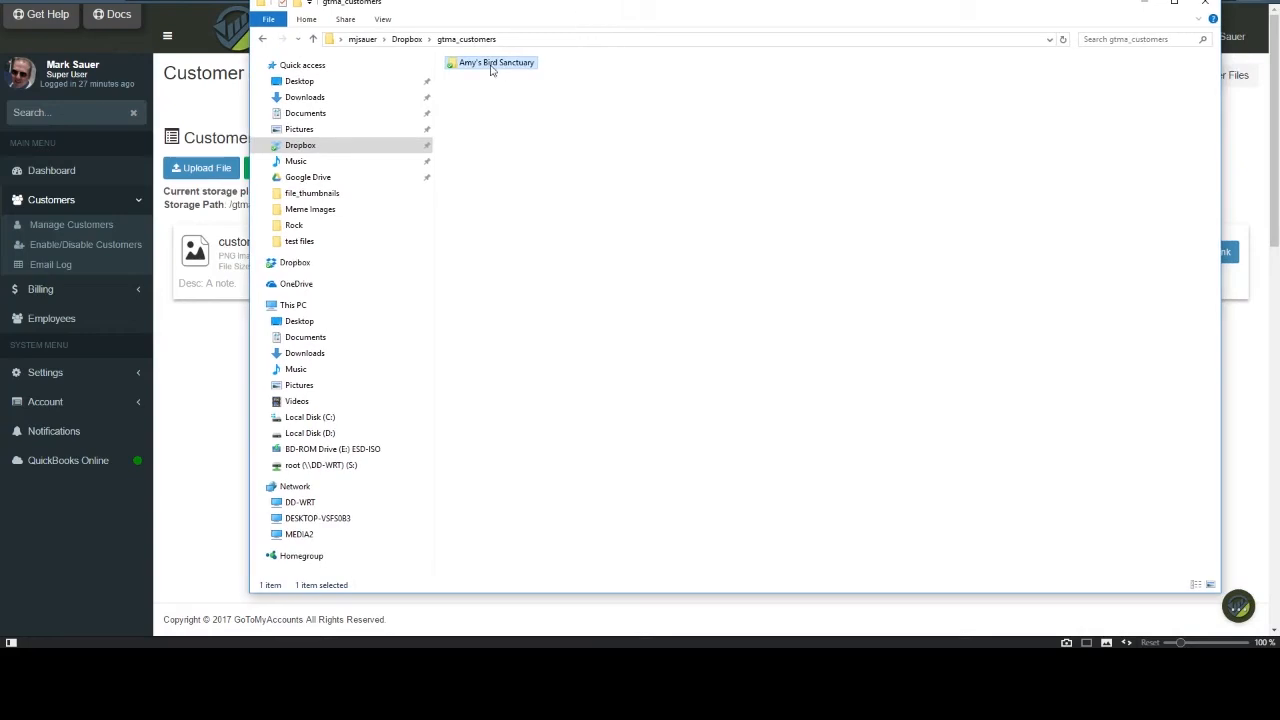
double_click(491, 63)
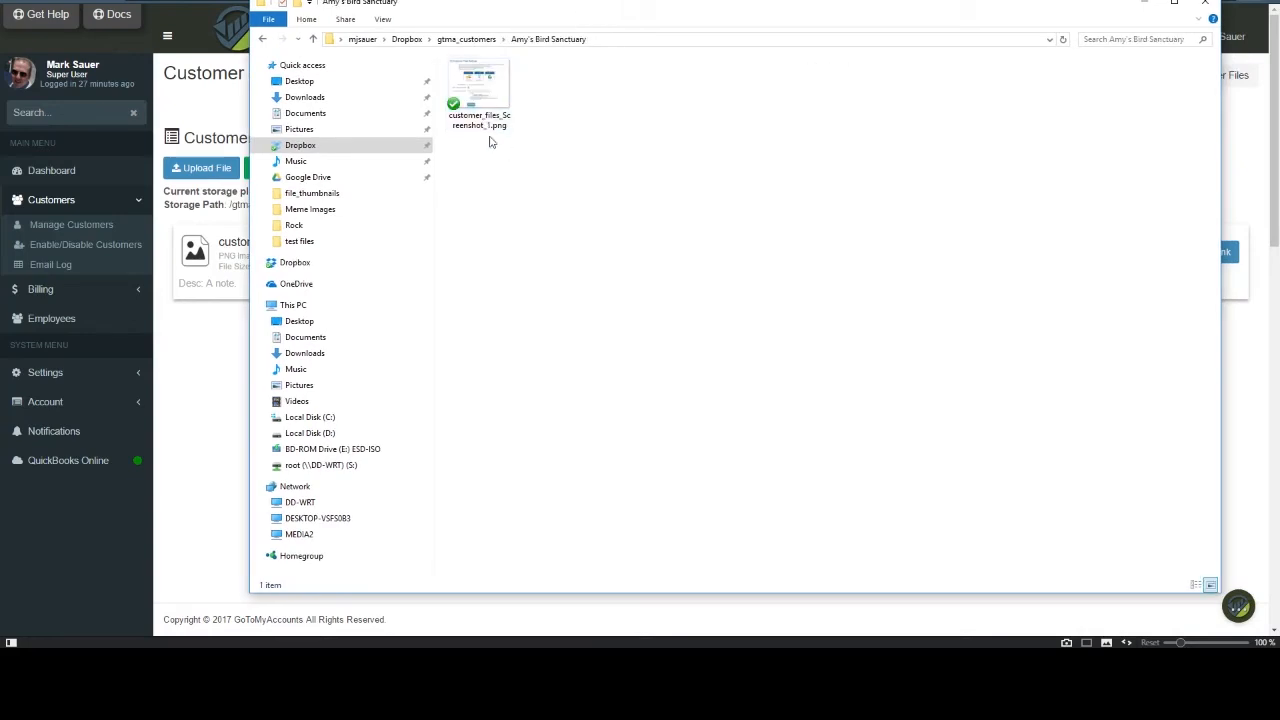
left_click(490, 39)
left_click_drag(533, 9, 497, 38)
Delete customer_files_Screenshot_1.png from the local Dropbox folder Amy's Bird Sanctuary and refresh the customer file list in the portal.
double_click(462, 93)
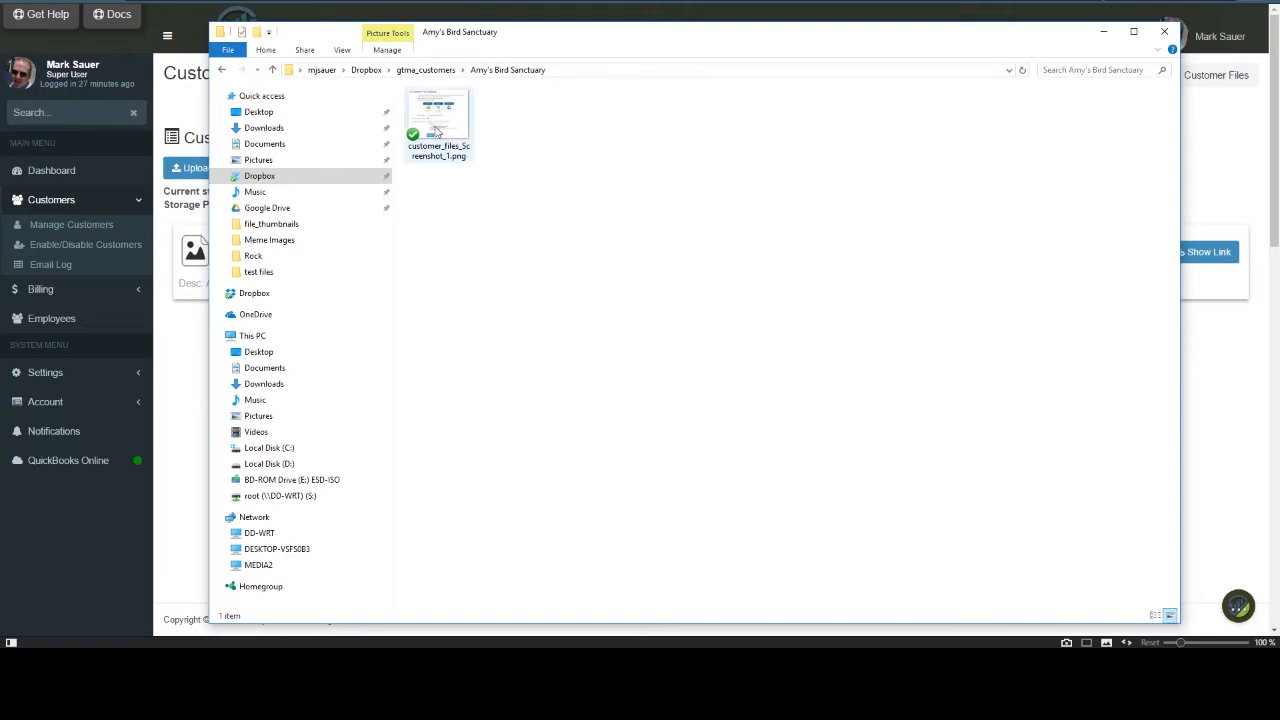
right_click(436, 126)
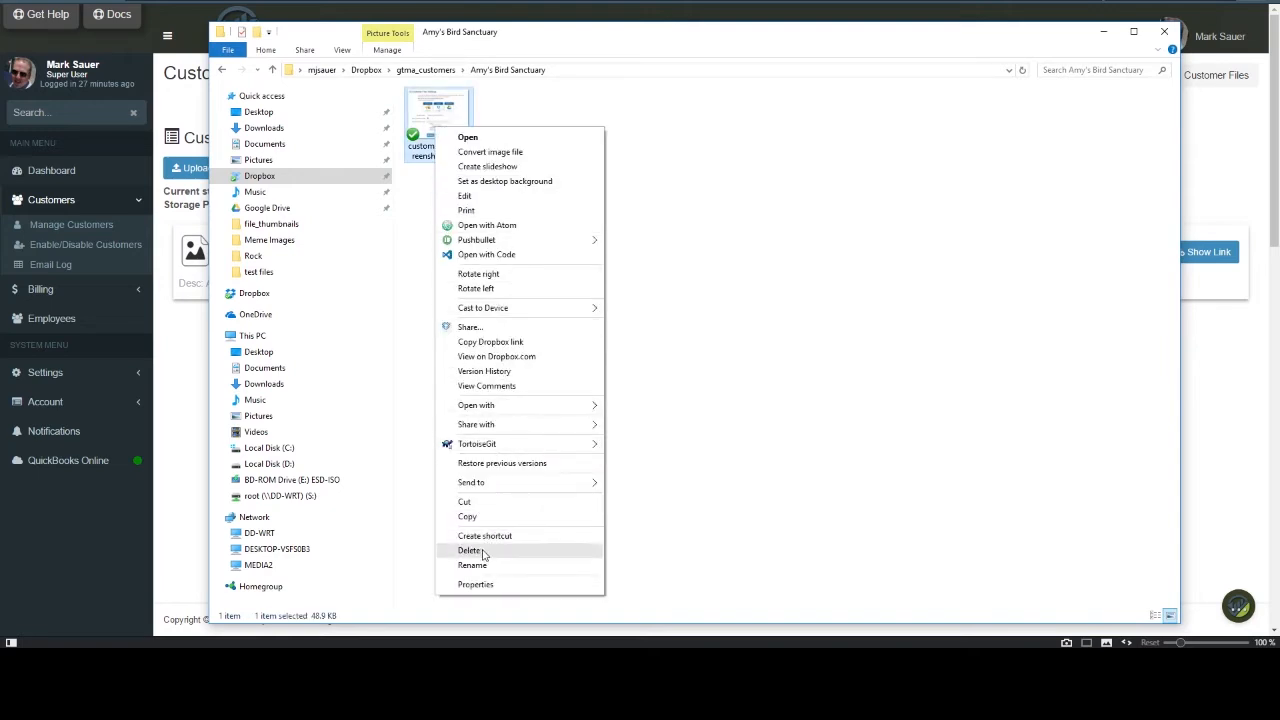
left_click(486, 551)
left_click(426, 70)
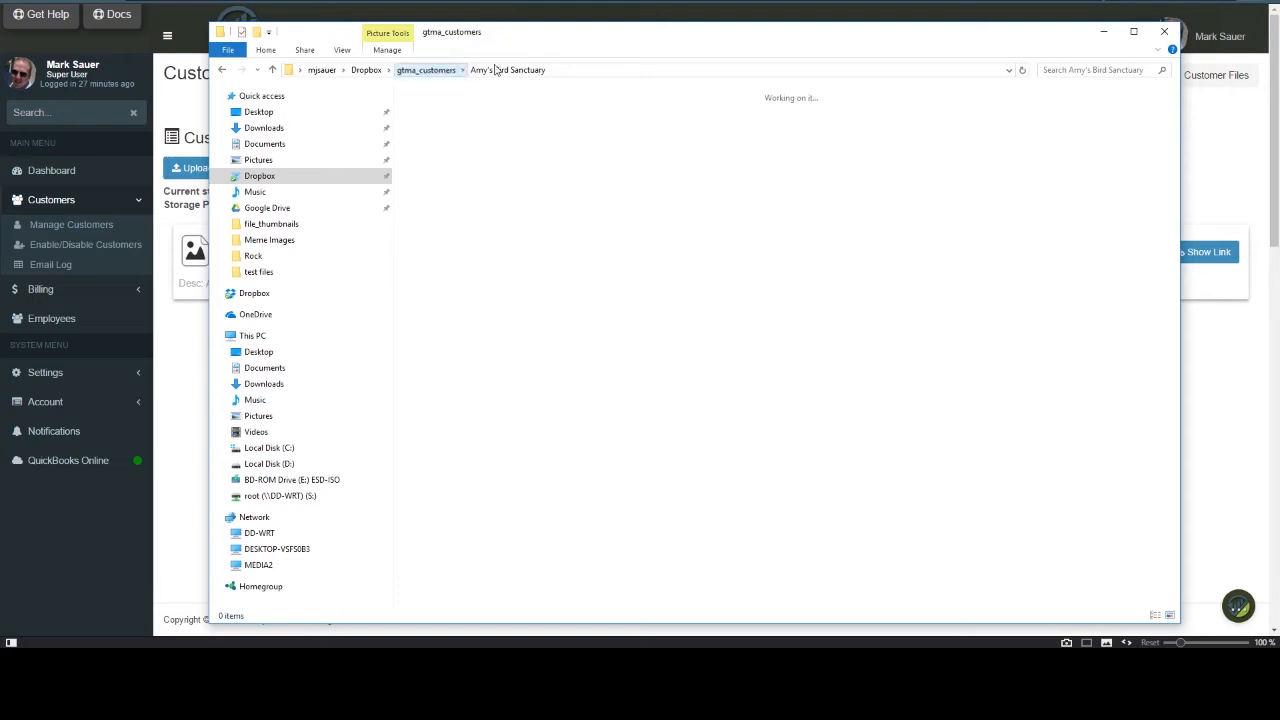
left_click(543, 12)
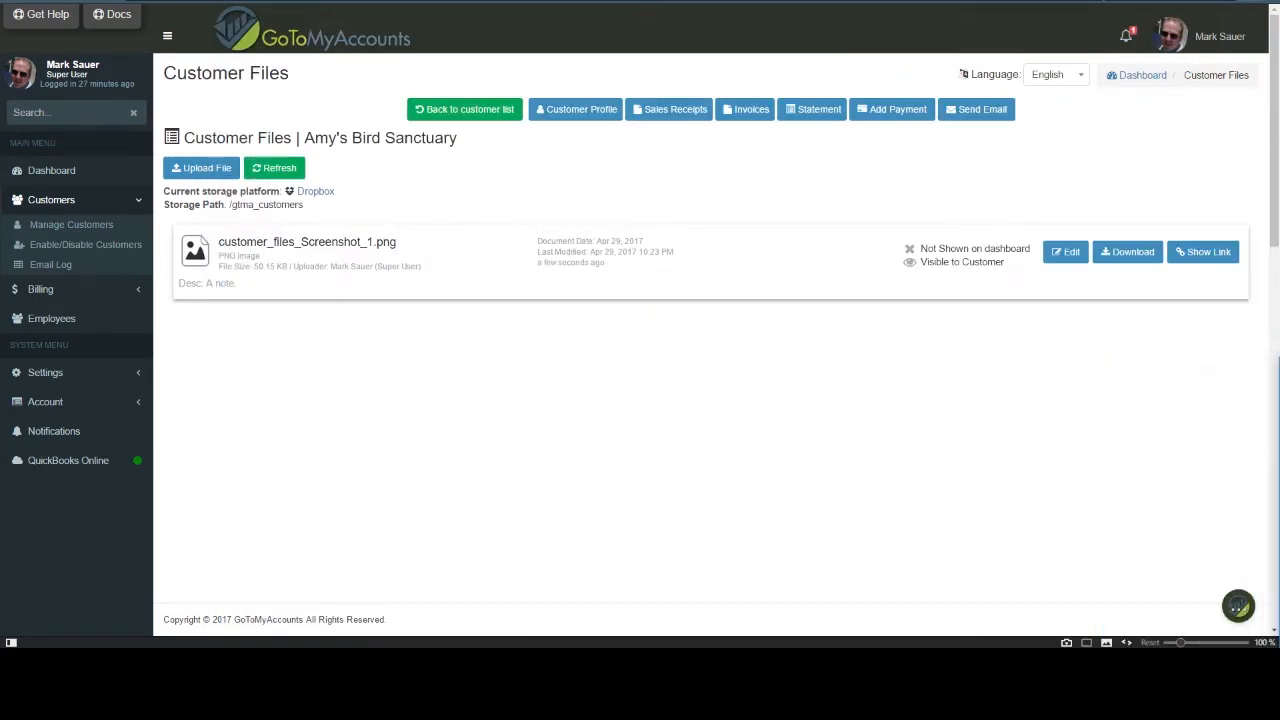
left_click(283, 171)
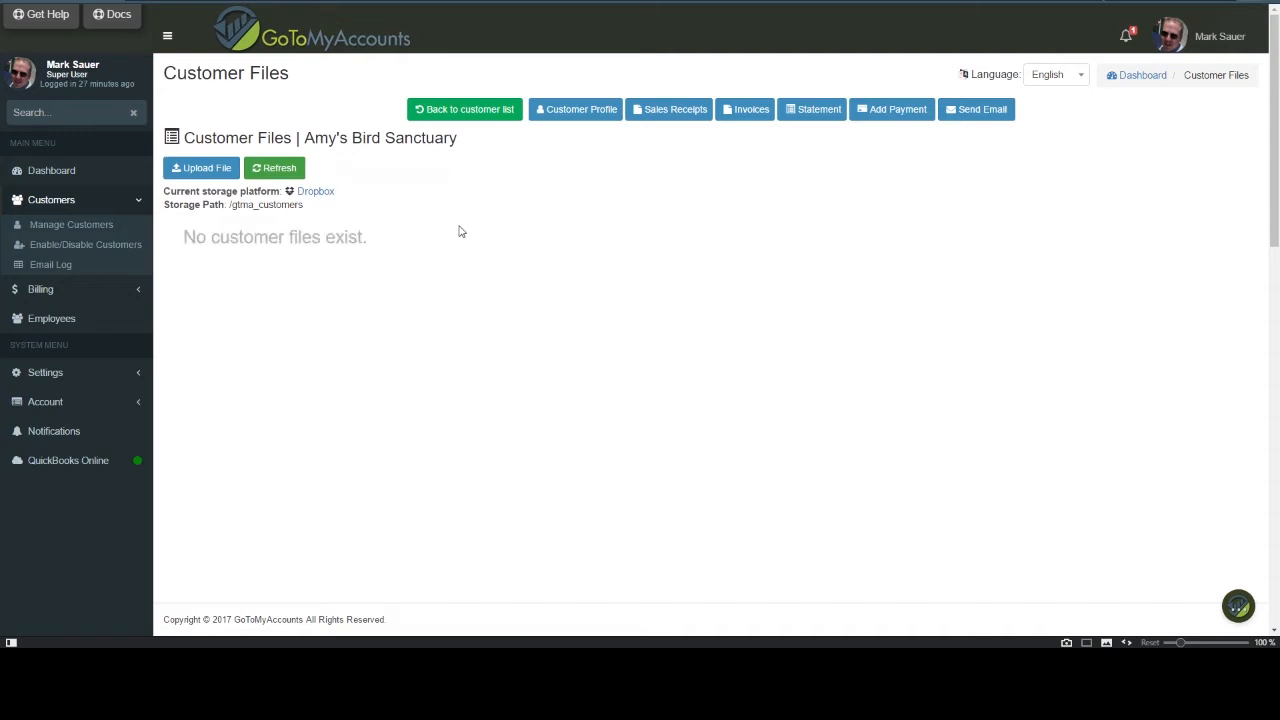
Upload customer_files_Screenshot_1.png again with the description "A note." and the document date Apr 28, 2017.
left_click(201, 168)
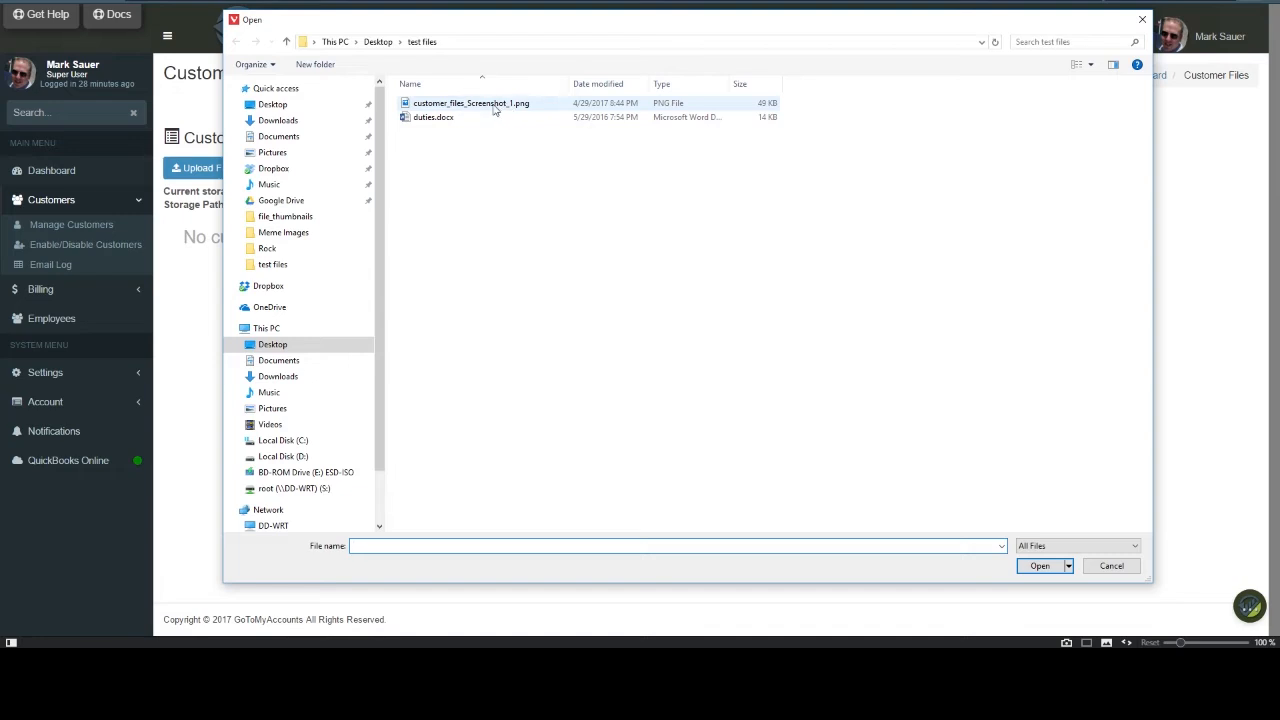
double_click(493, 107)
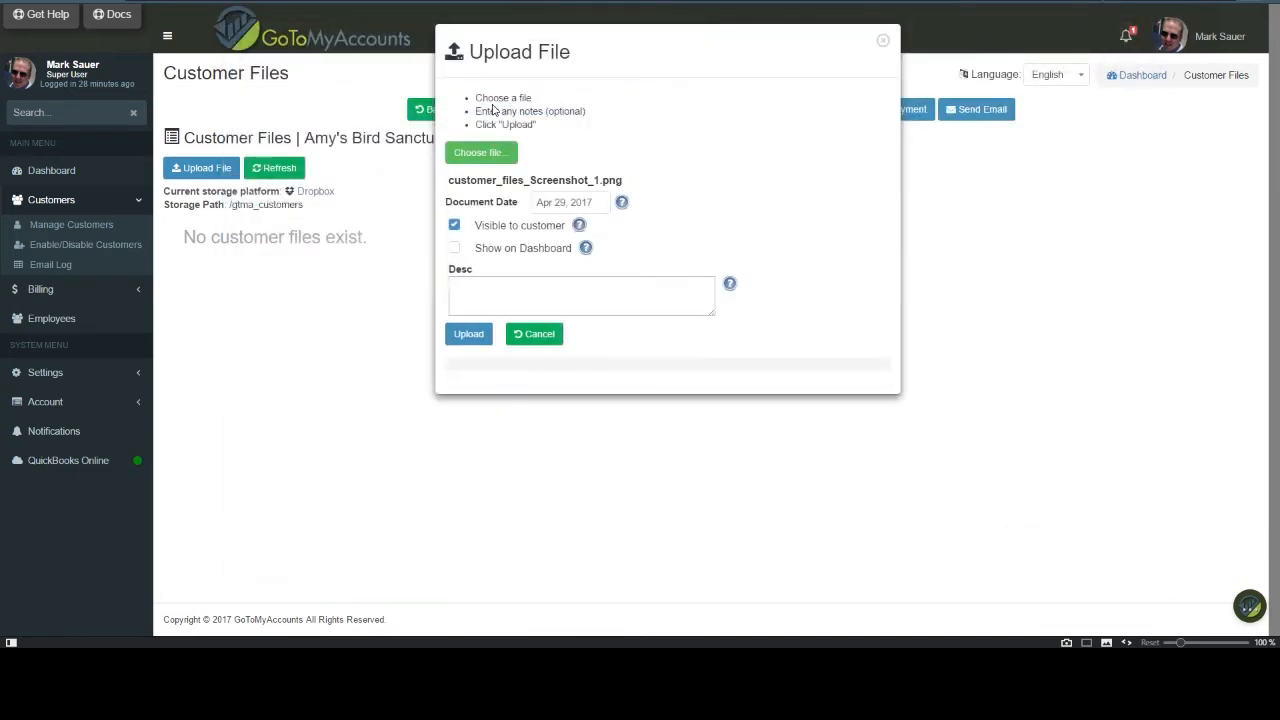
left_click(519, 296)
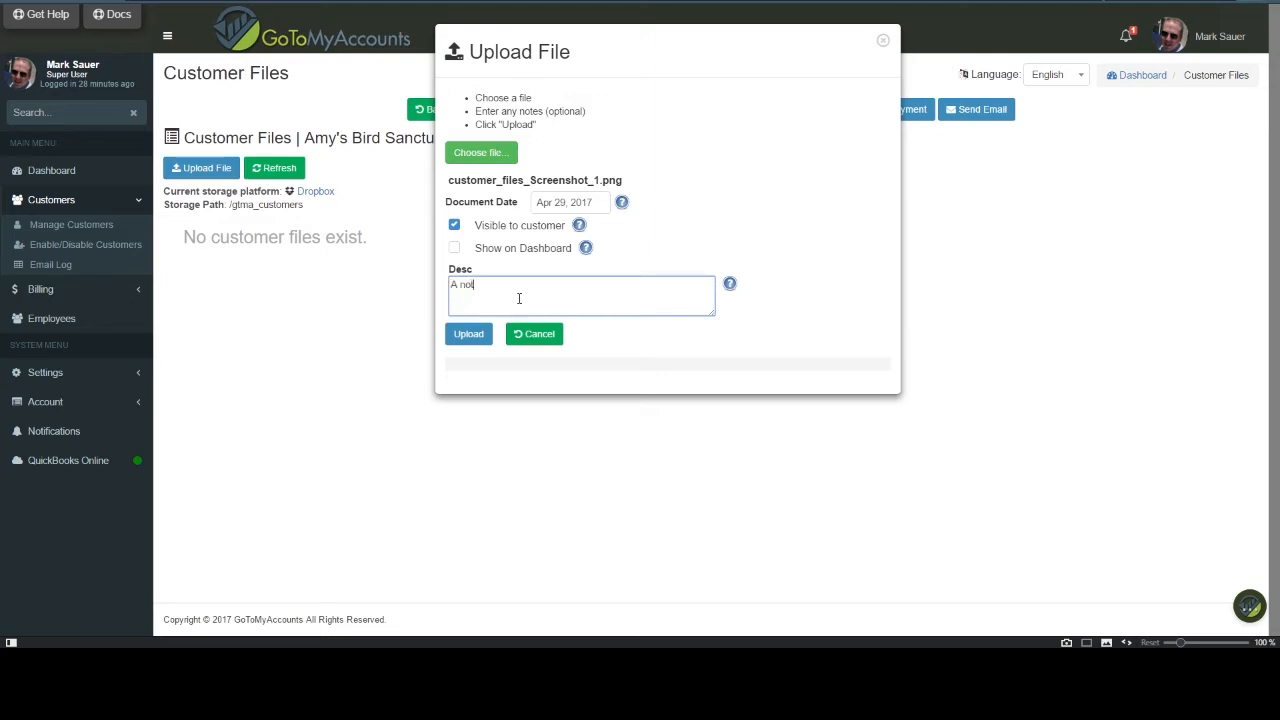
type("A note.")
left_click(566, 204)
left_click(668, 350)
left_click(468, 334)
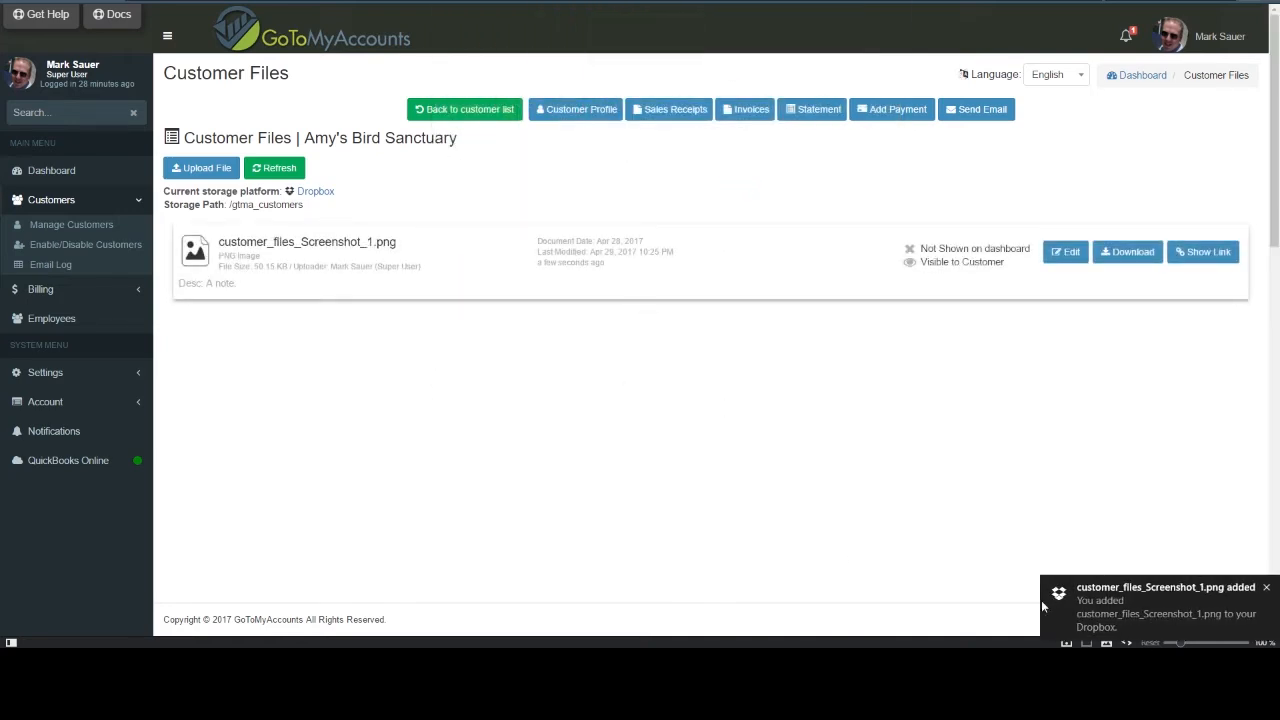
Check the customer's local Dropbox folder for the newly uploaded screenshot and return to the portal.
left_click_drag(1279, 320, 522, 54)
double_click(455, 122)
left_click(427, 92)
left_click_drag(540, 56, 1278, 320)
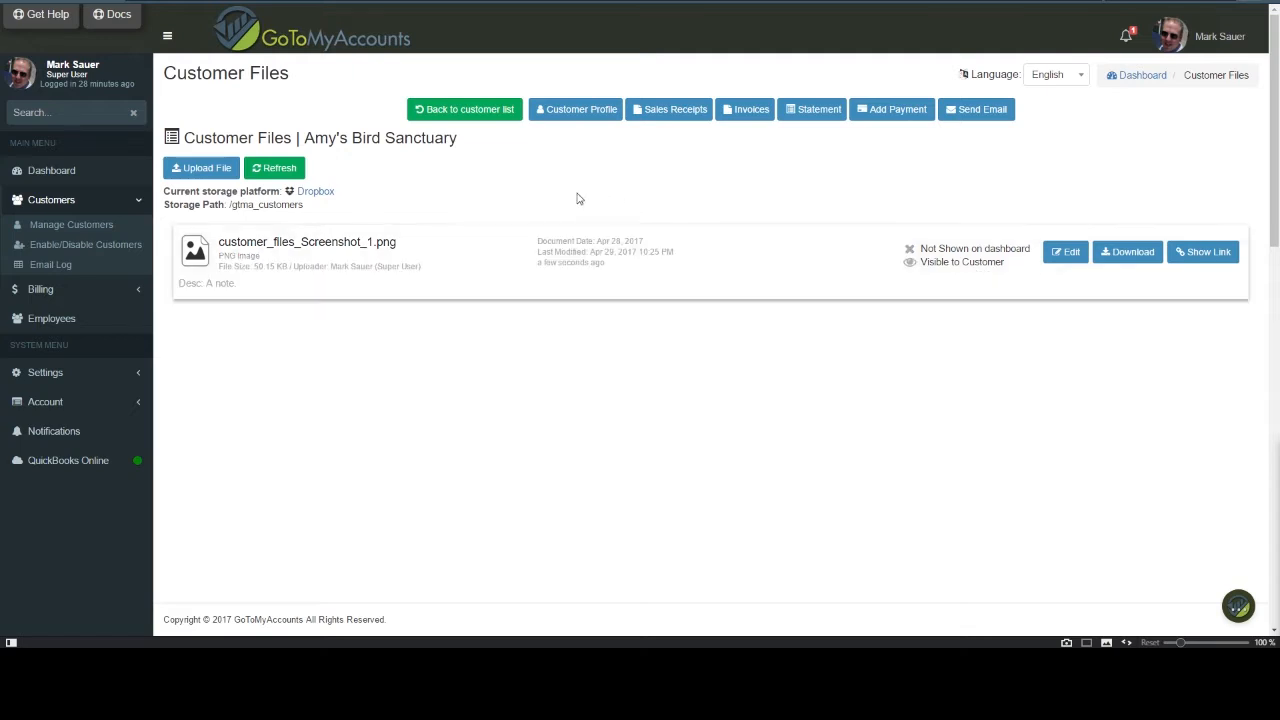
Upload duties.docx for Amy's Bird Sanctuary with the description "Look at this!", shown on the dashboard, and the document date Apr 20, 2017.
left_click(201, 170)
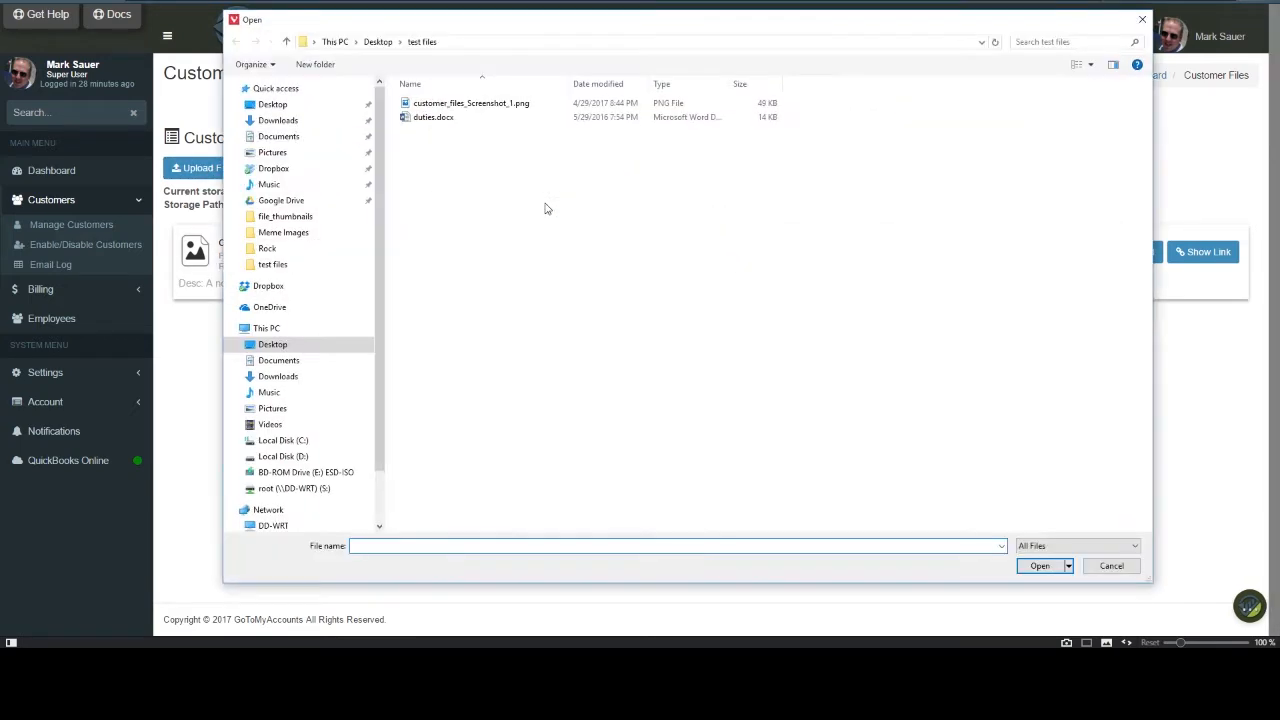
double_click(433, 117)
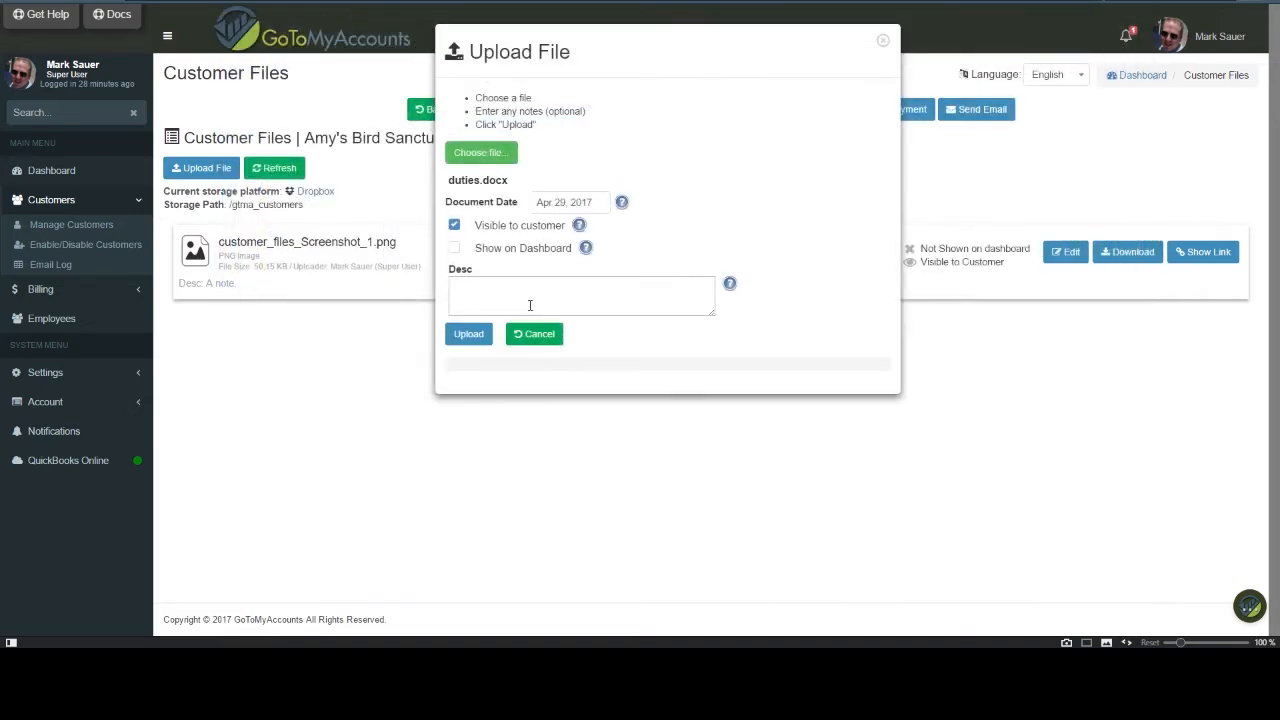
left_click(507, 252)
left_click(522, 299)
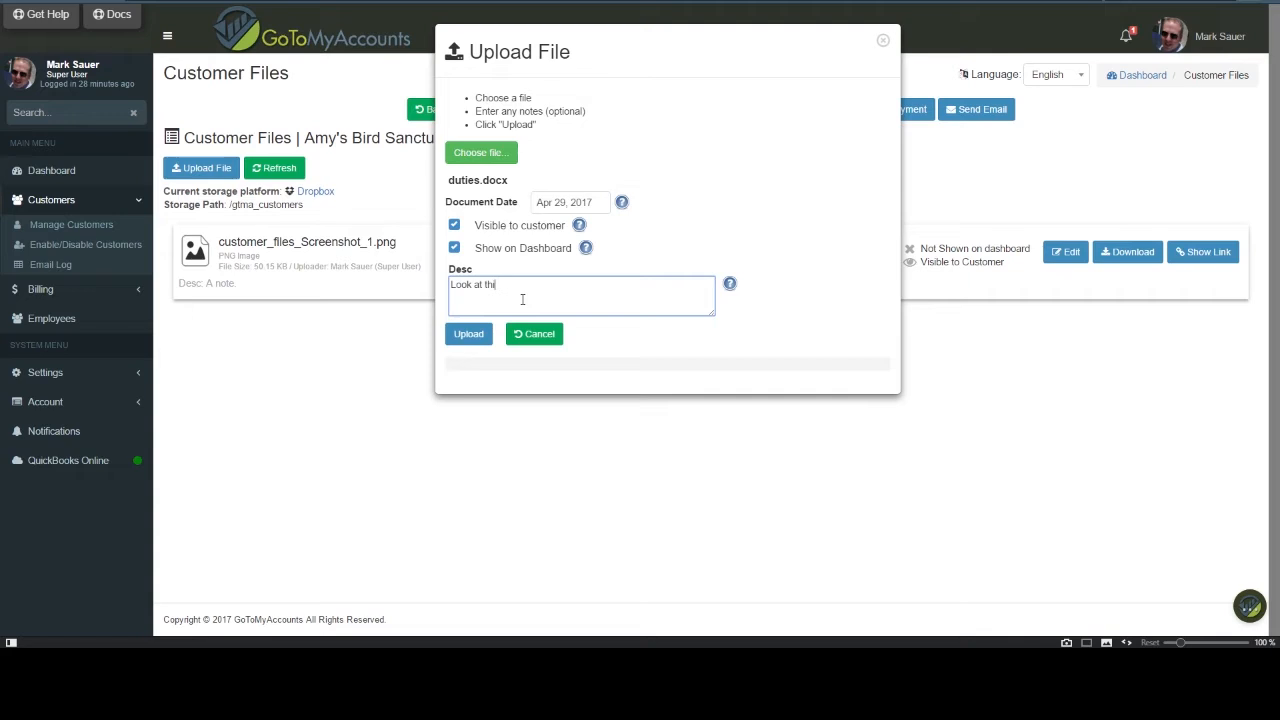
left_click(565, 202)
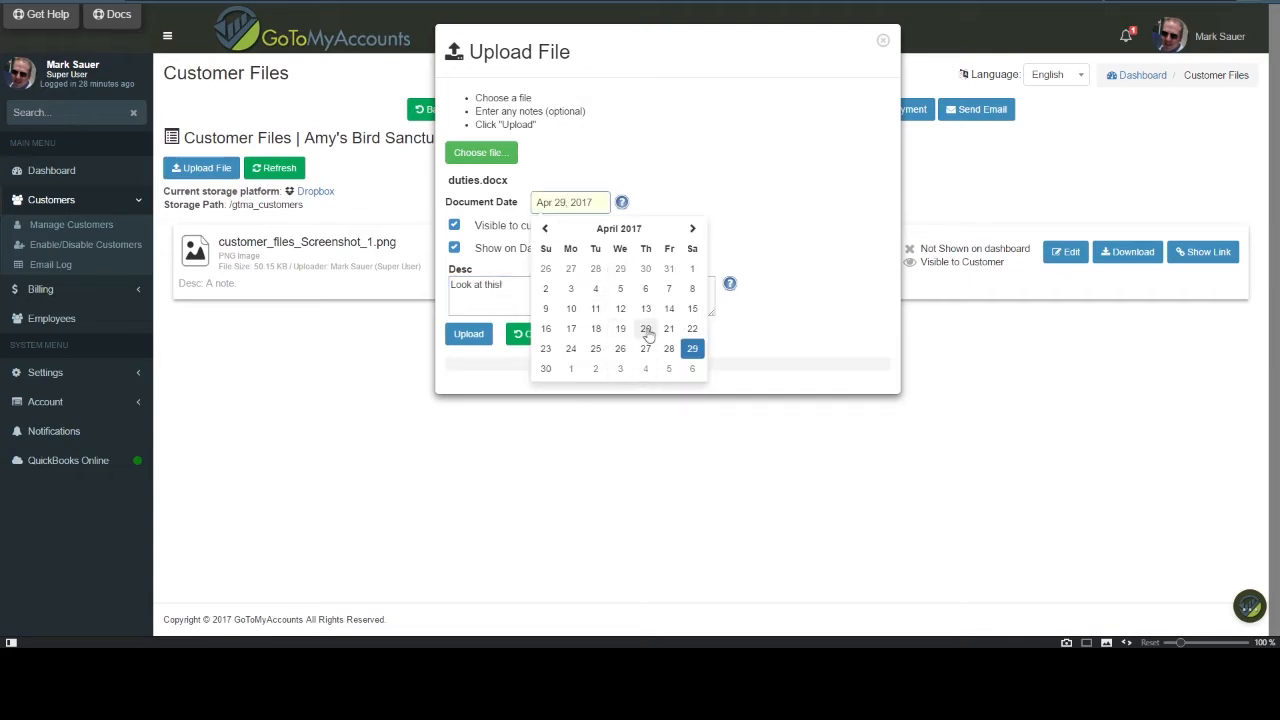
left_click(645, 328)
left_click(468, 334)
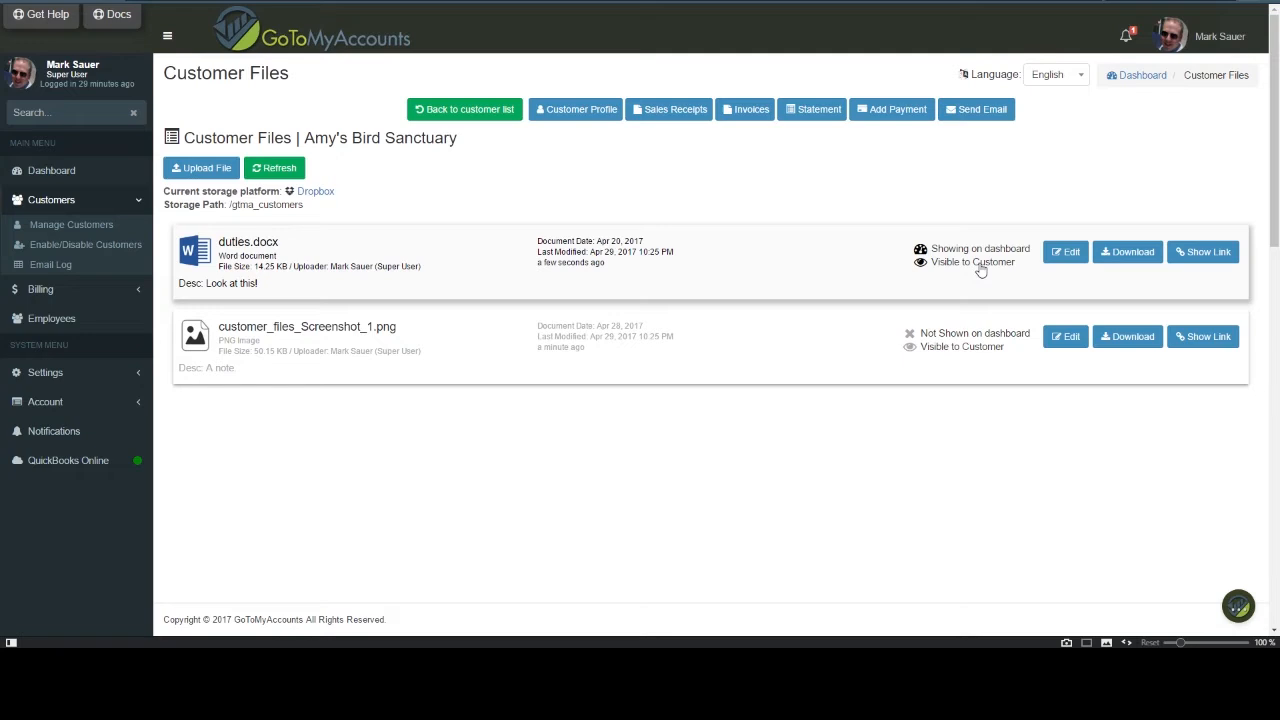
Log in to the portal as Amy's Bird Sanctuary from its customer profile and examine the Files section of the summary page.
left_click(572, 119)
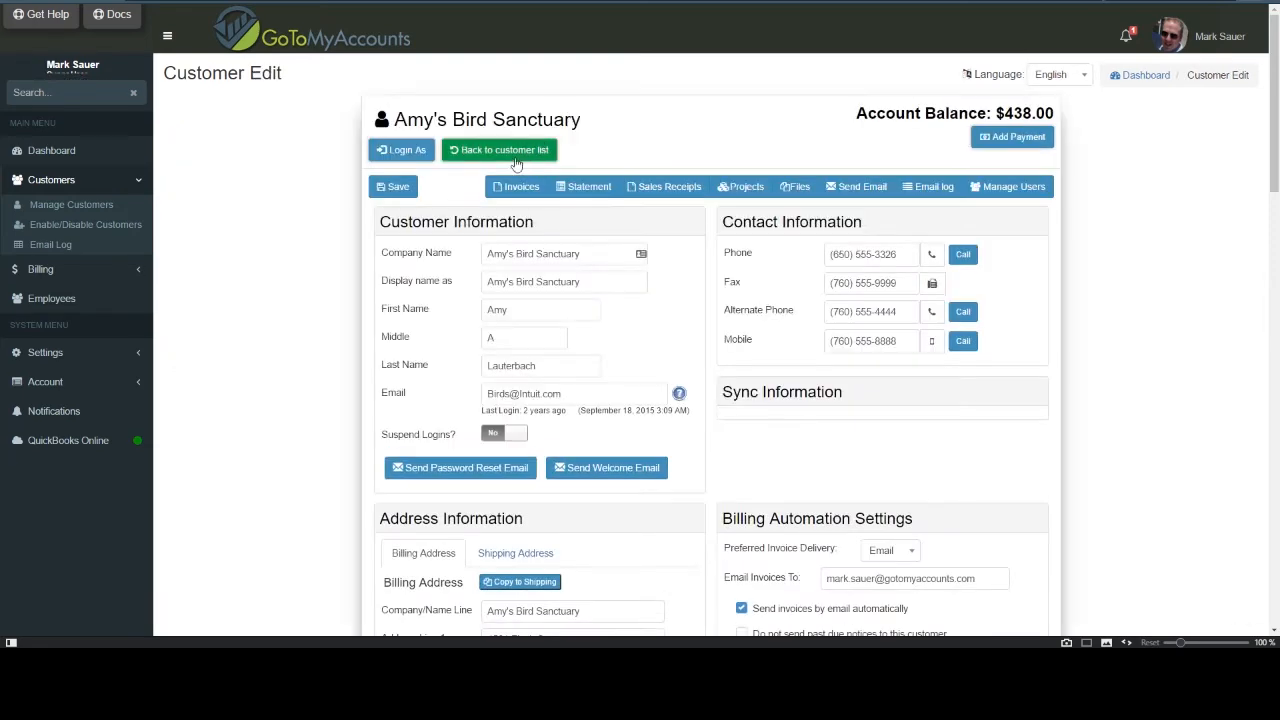
left_click(405, 151)
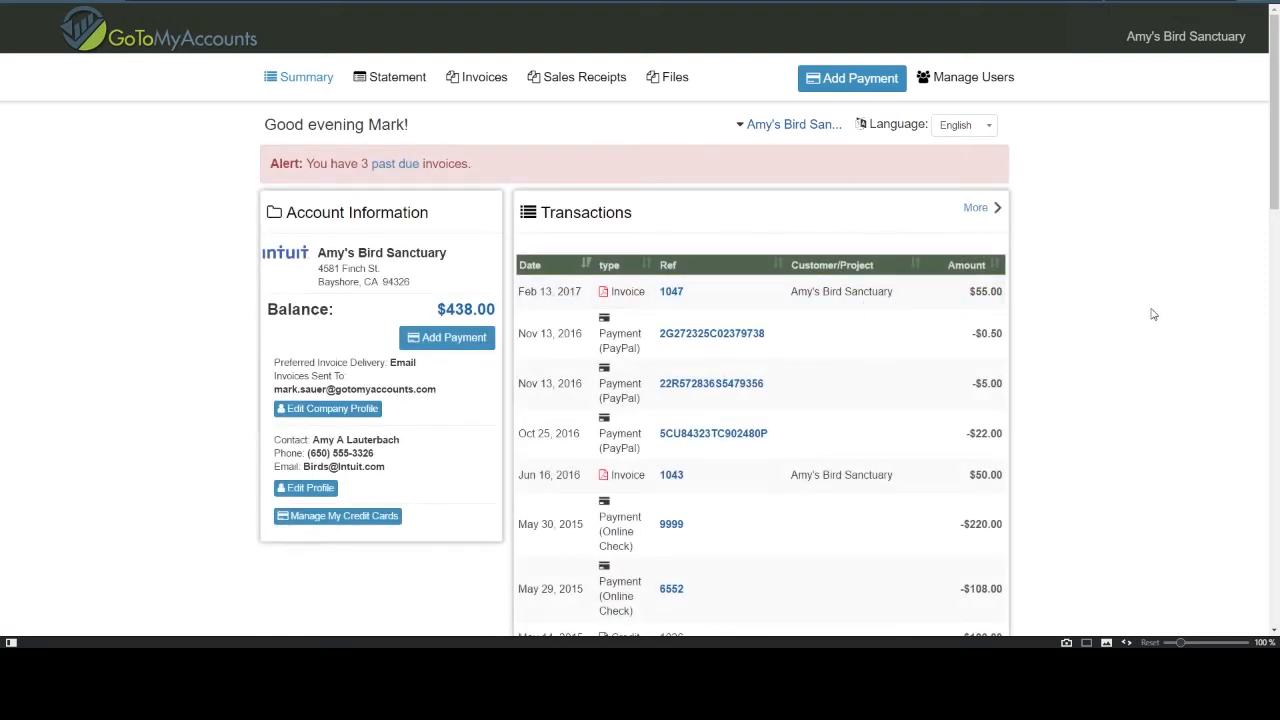
scroll(1153, 314, "down", 3)
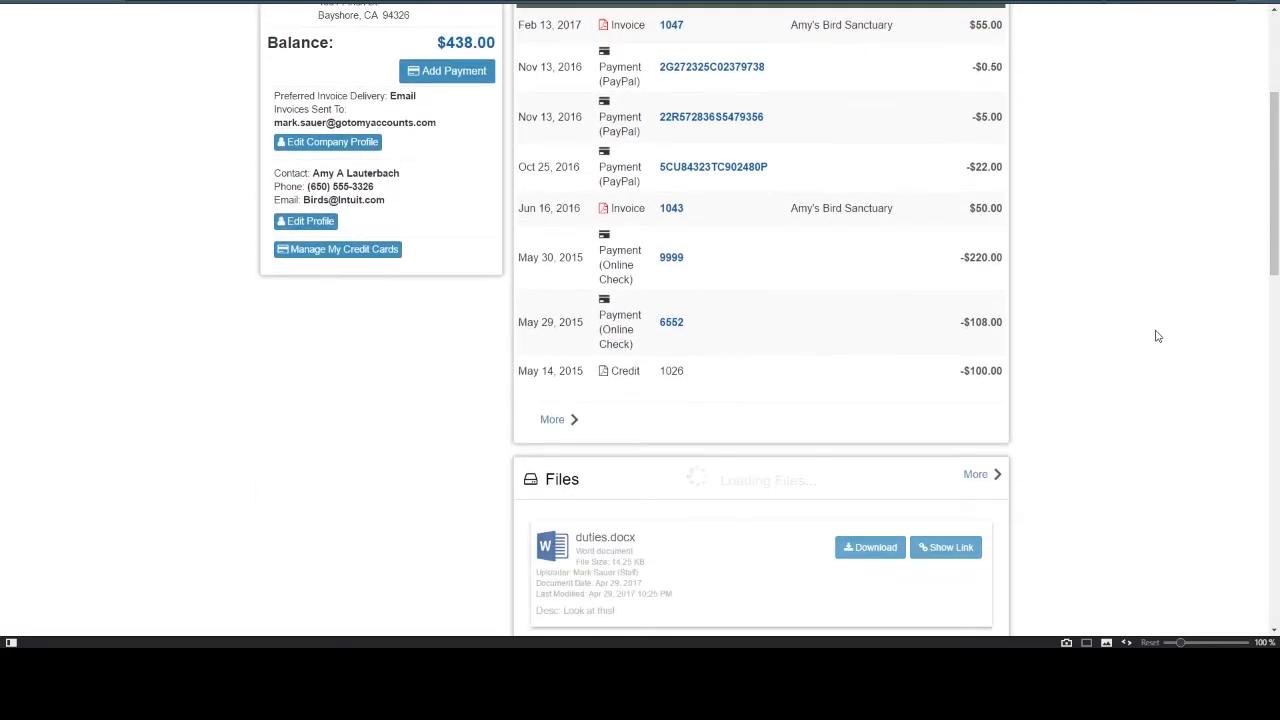
scroll(791, 474, "down", 2)
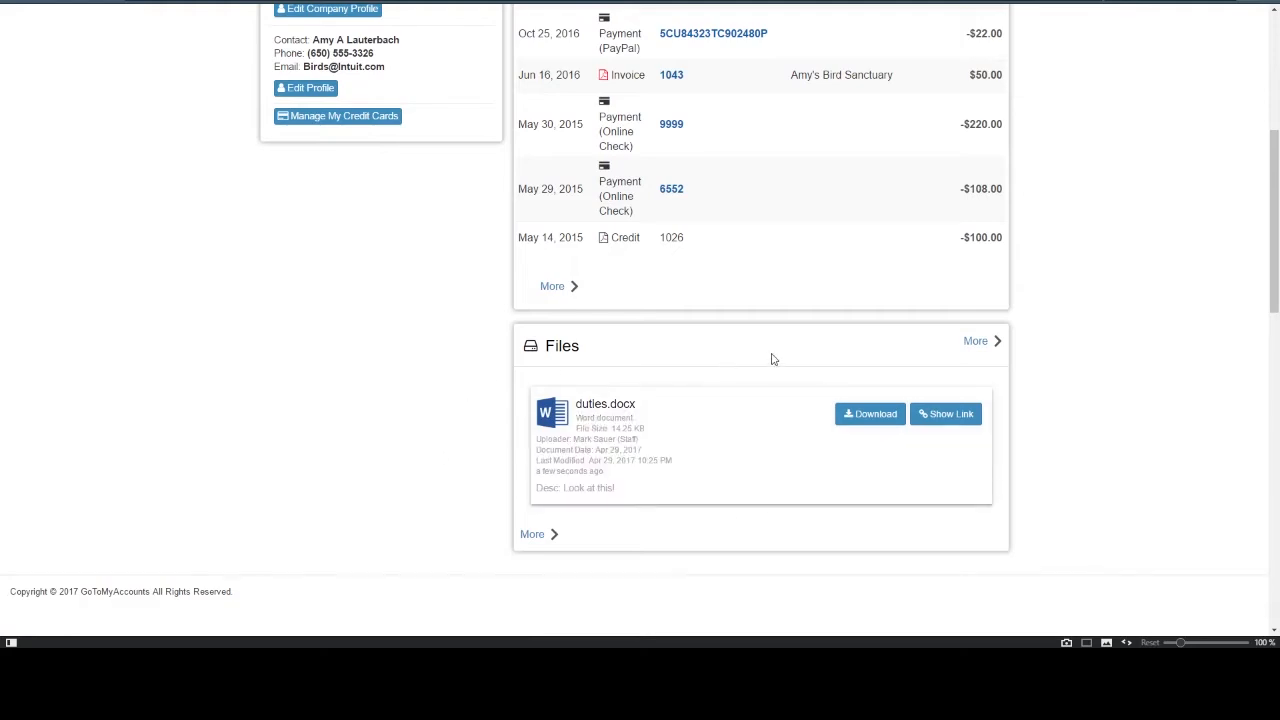
scroll(751, 446, "up", 4)
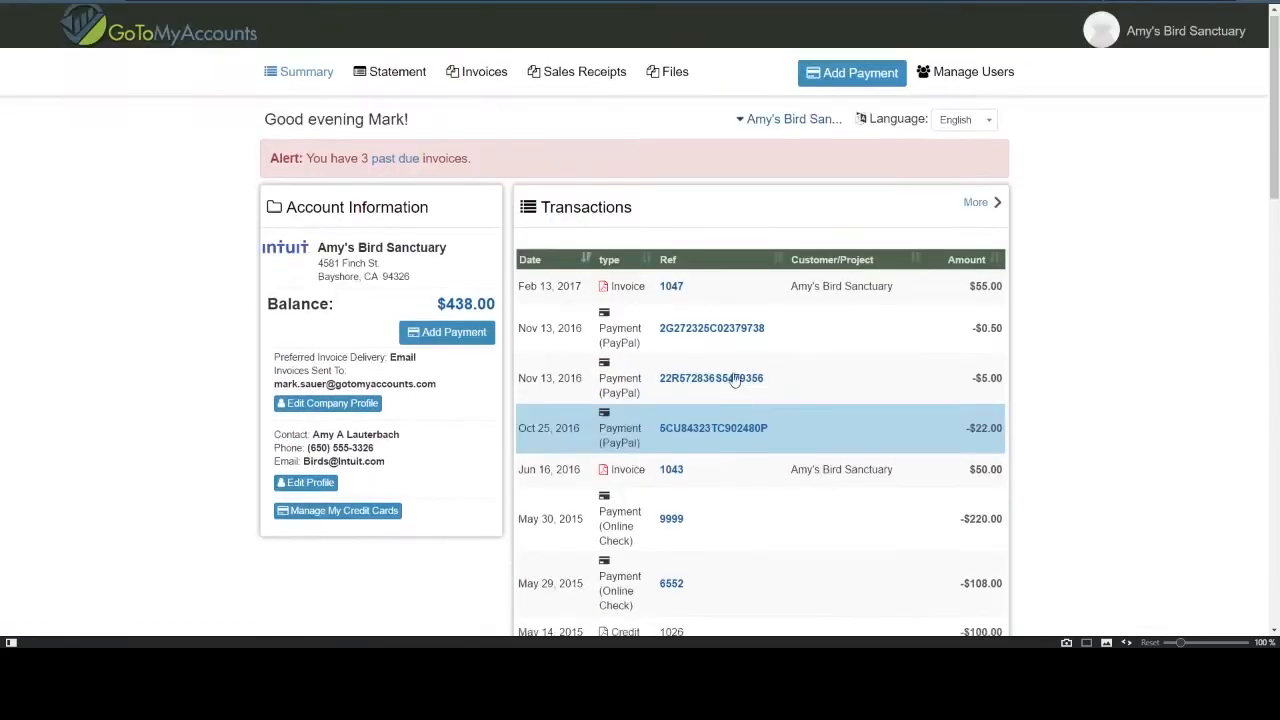
scroll(730, 400, "down", 4)
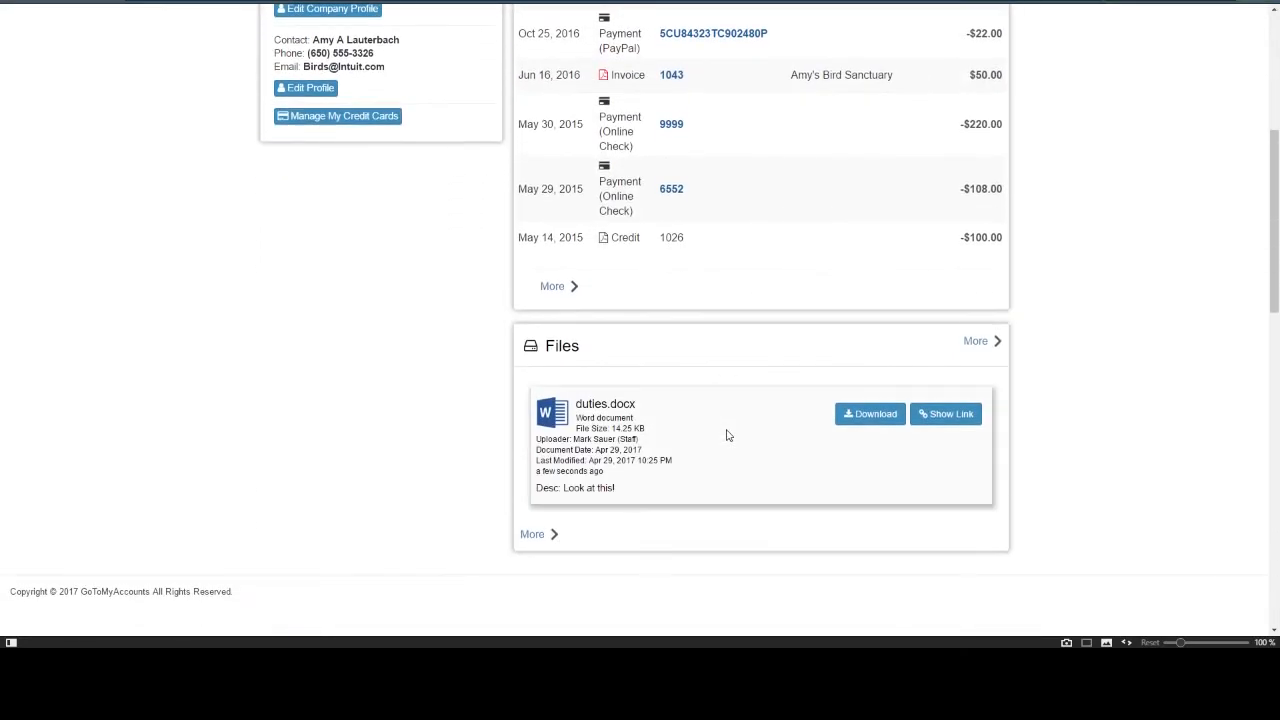
scroll(728, 440, "up", 4)
scroll(729, 489, "down", 4)
scroll(663, 463, "up", 5)
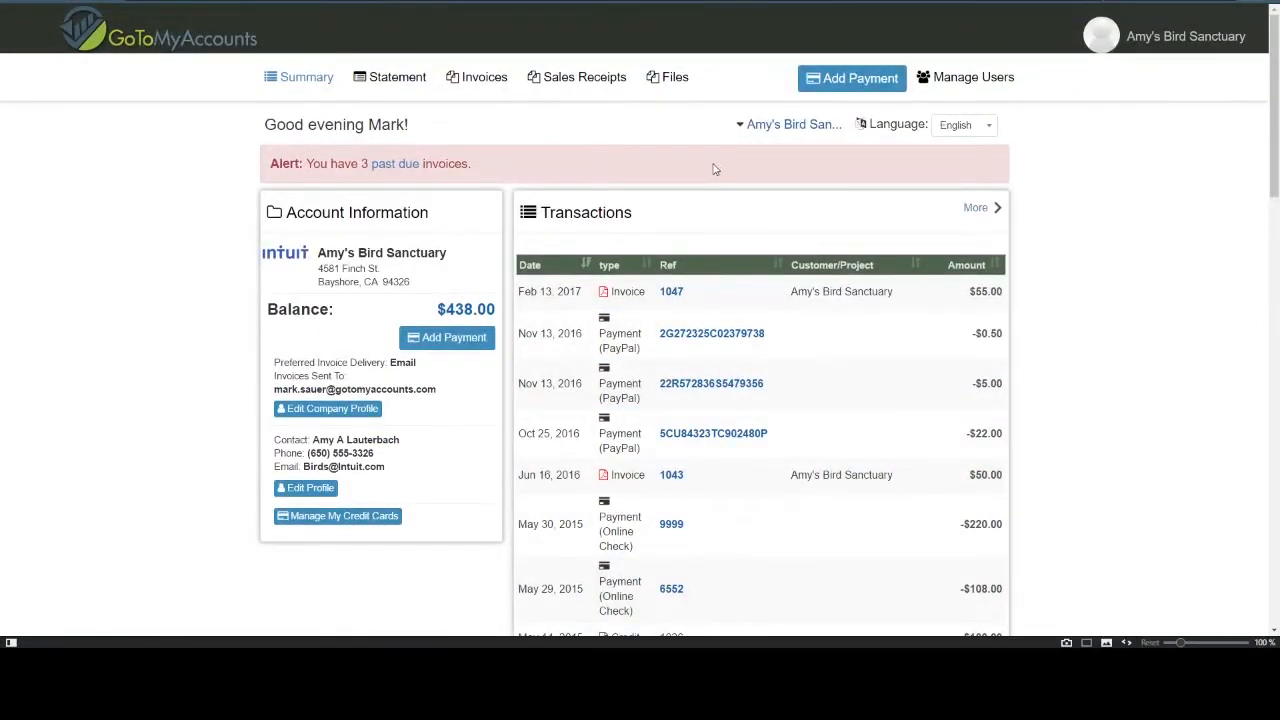
On the customer's Files page, show the links for customer_files_Screenshot_1.png and duties.docx and view the options for opening them.
left_click(668, 80)
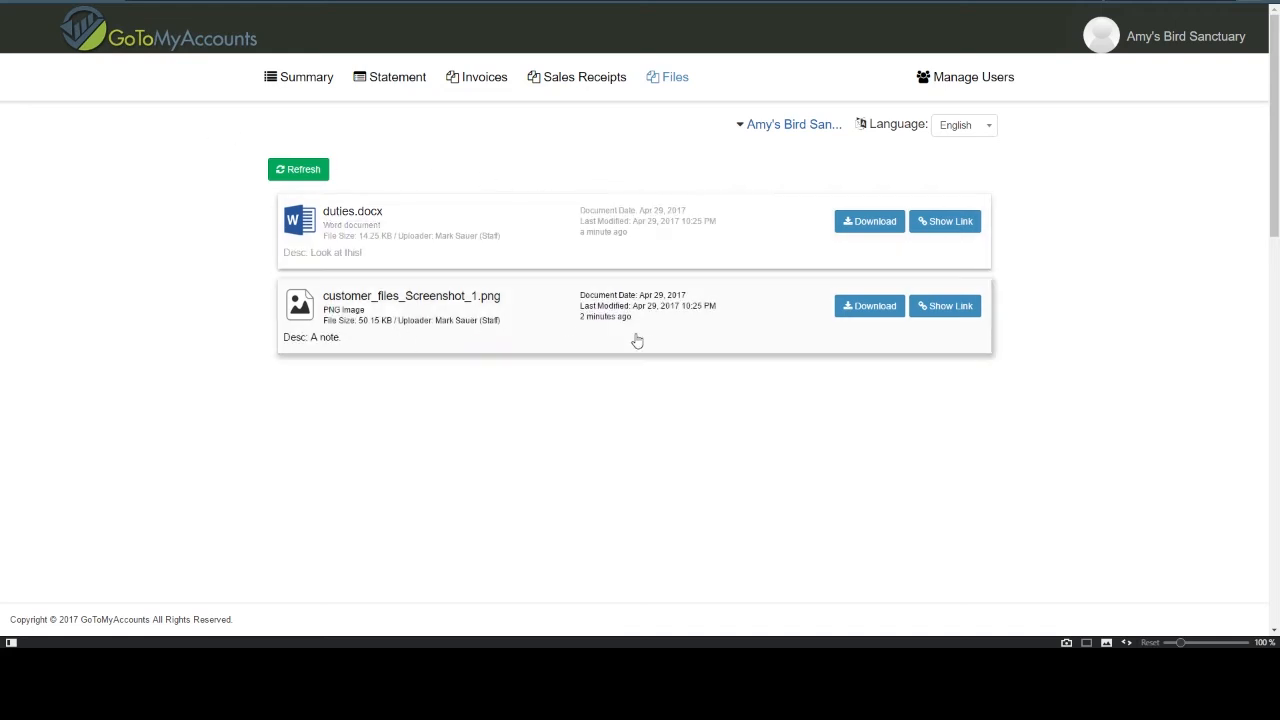
left_click(945, 306)
left_click(955, 224)
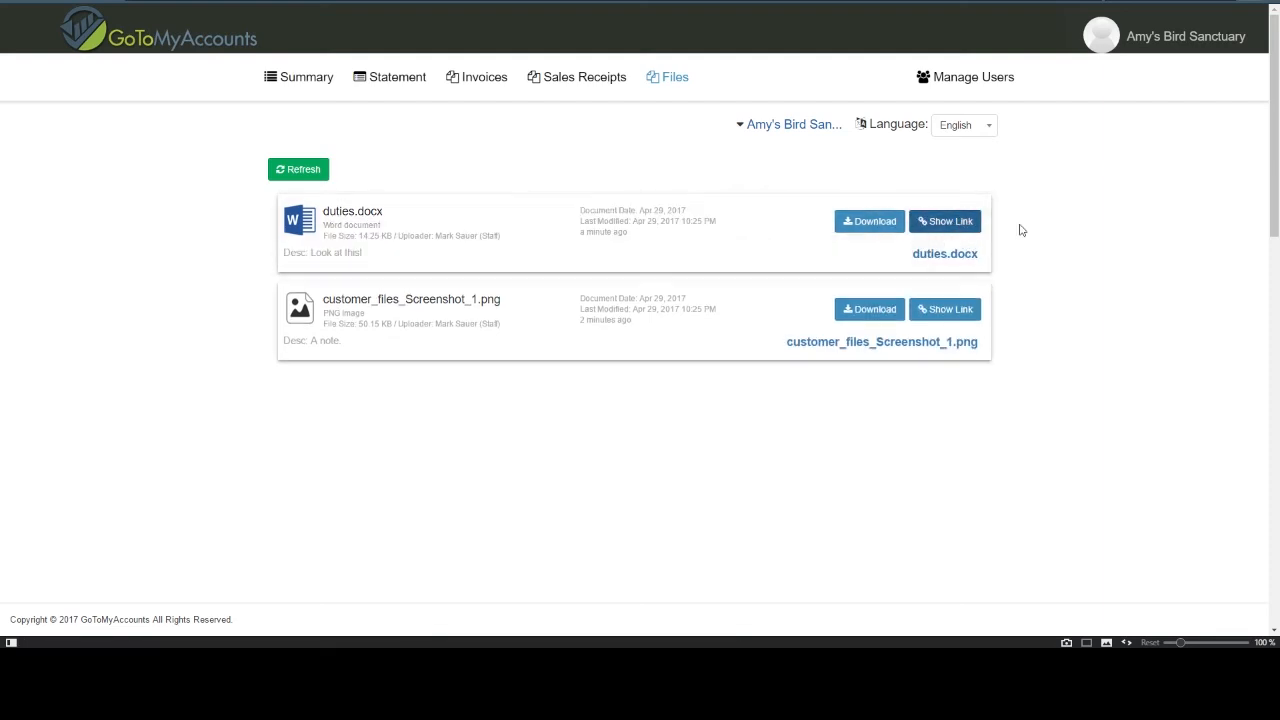
right_click(955, 256)
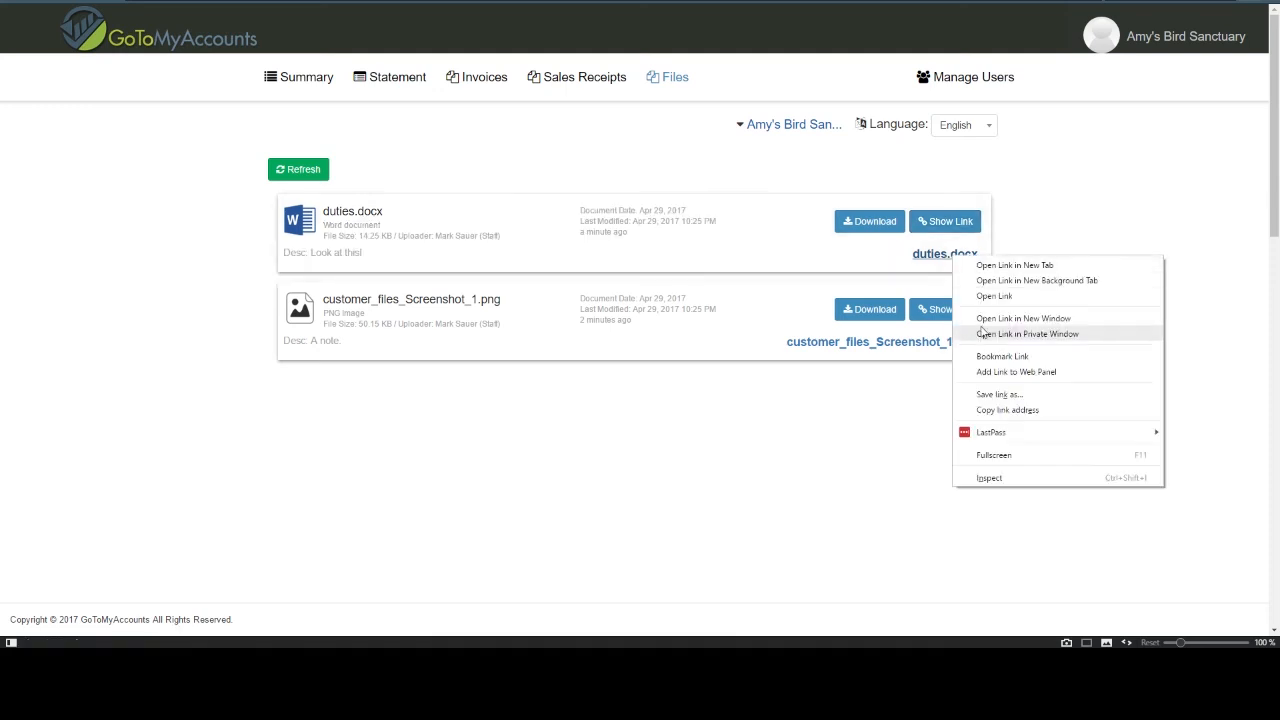
left_click(811, 414)
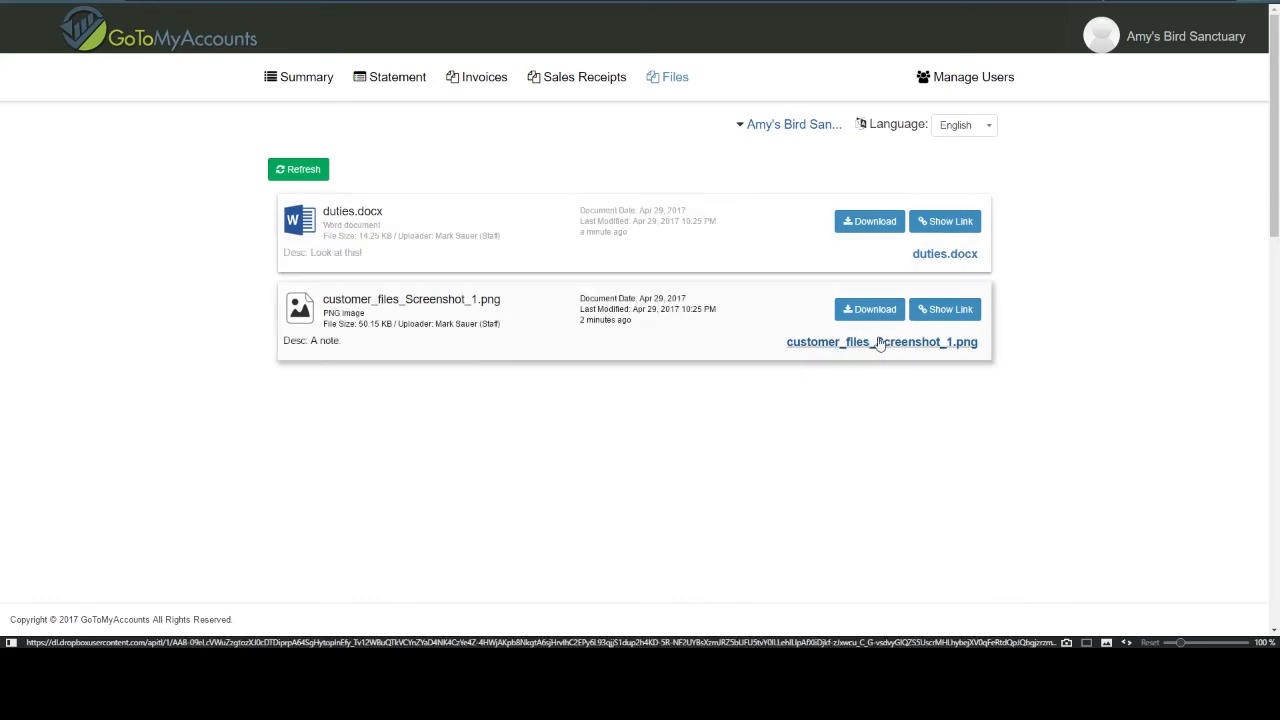
right_click(882, 346)
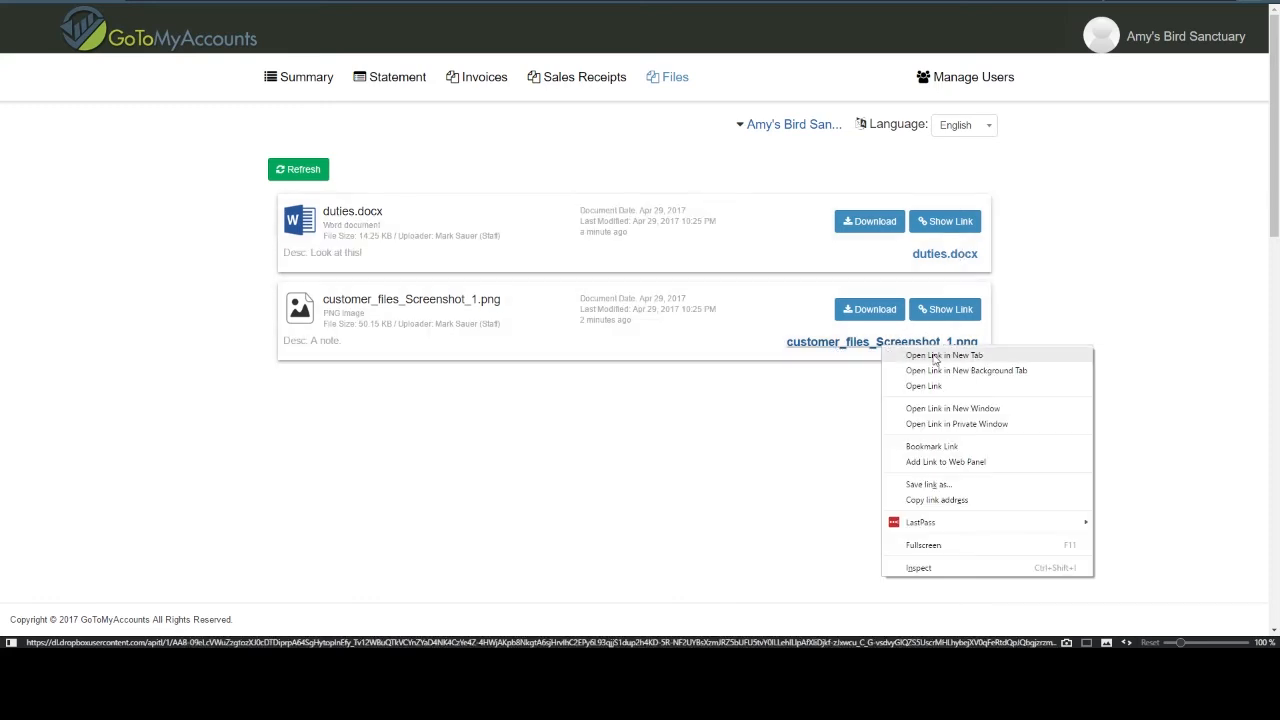
left_click(690, 419)
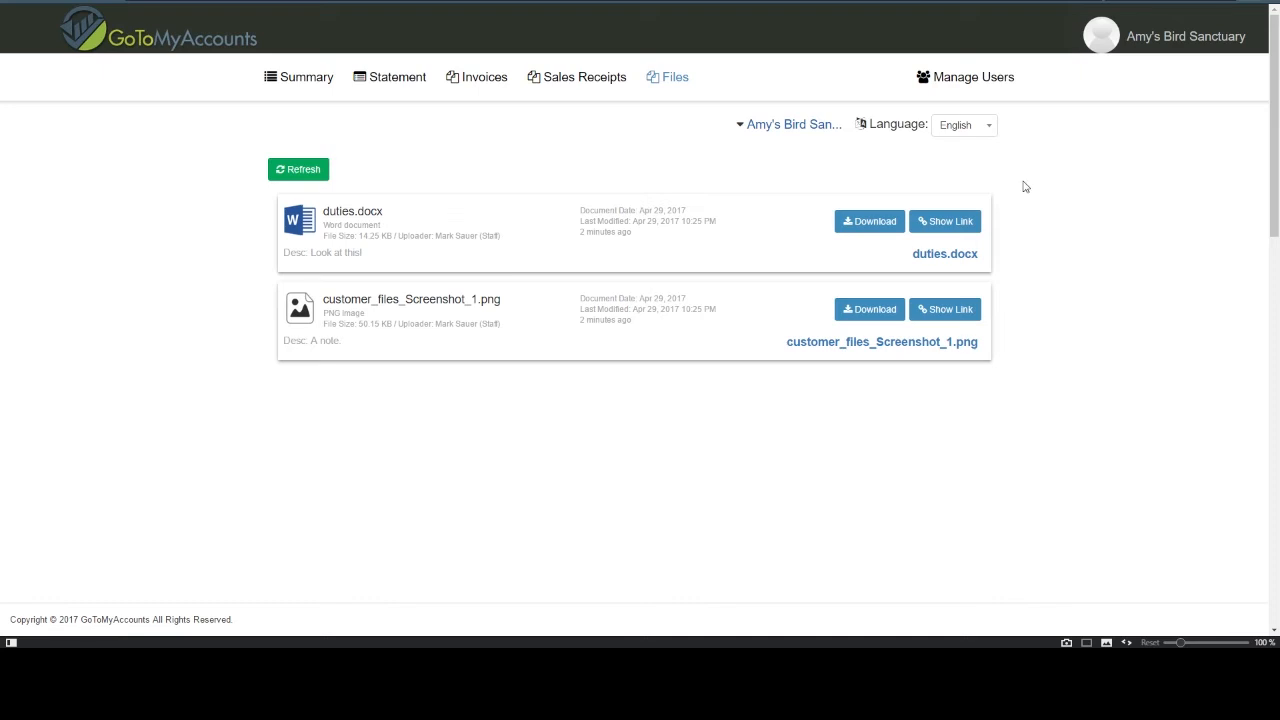
Leave the customer's portal session and save the Customer Files settings with Allow Customers to upload enabled.
left_click(1185, 36)
left_click(1130, 226)
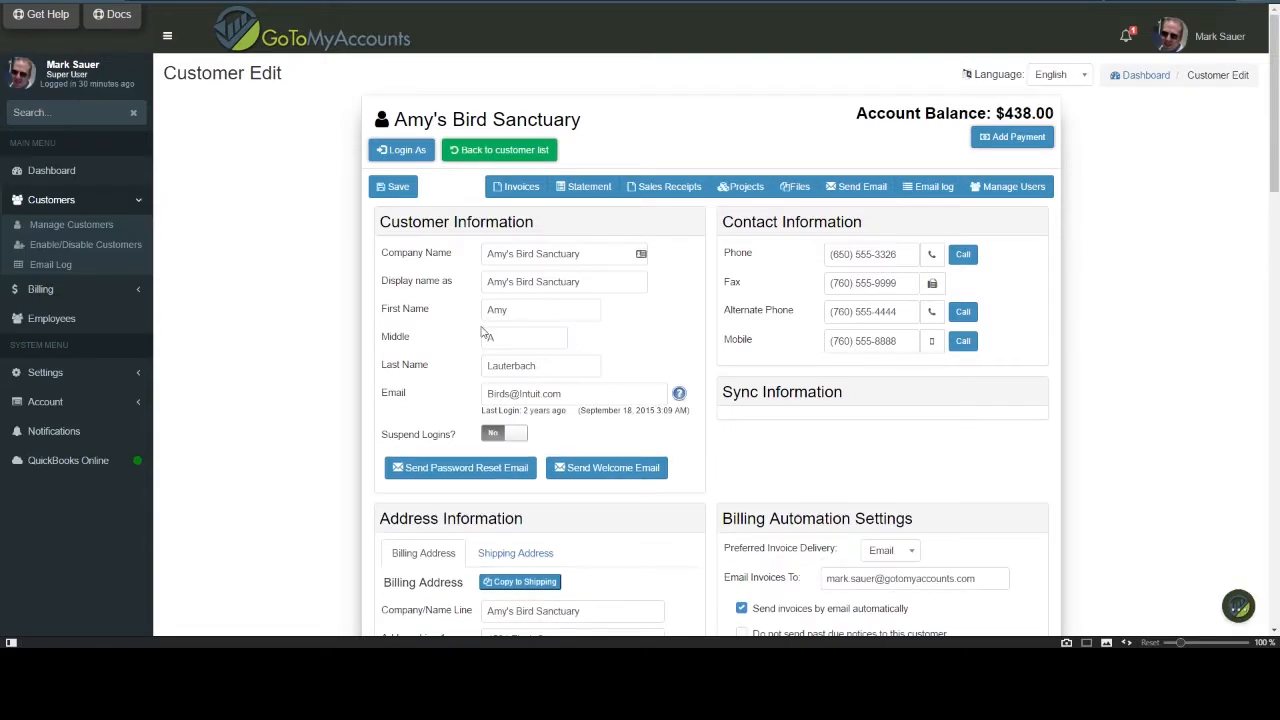
left_click(65, 373)
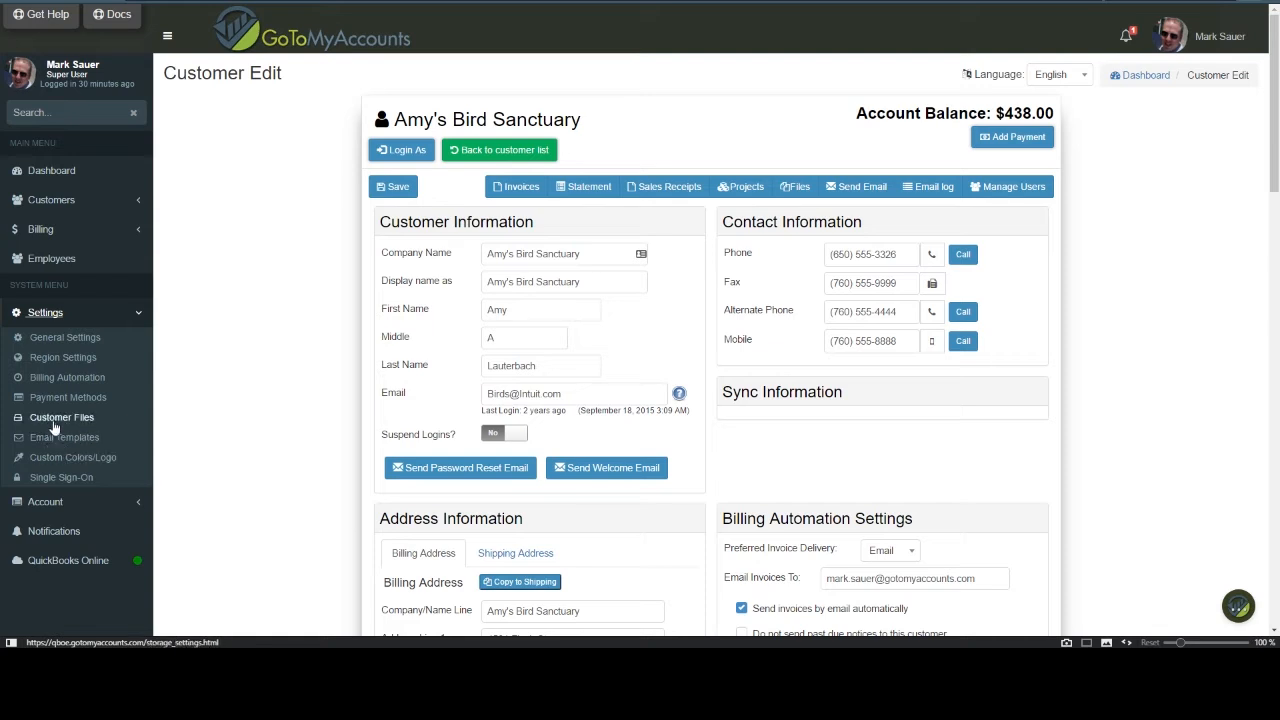
left_click(50, 420)
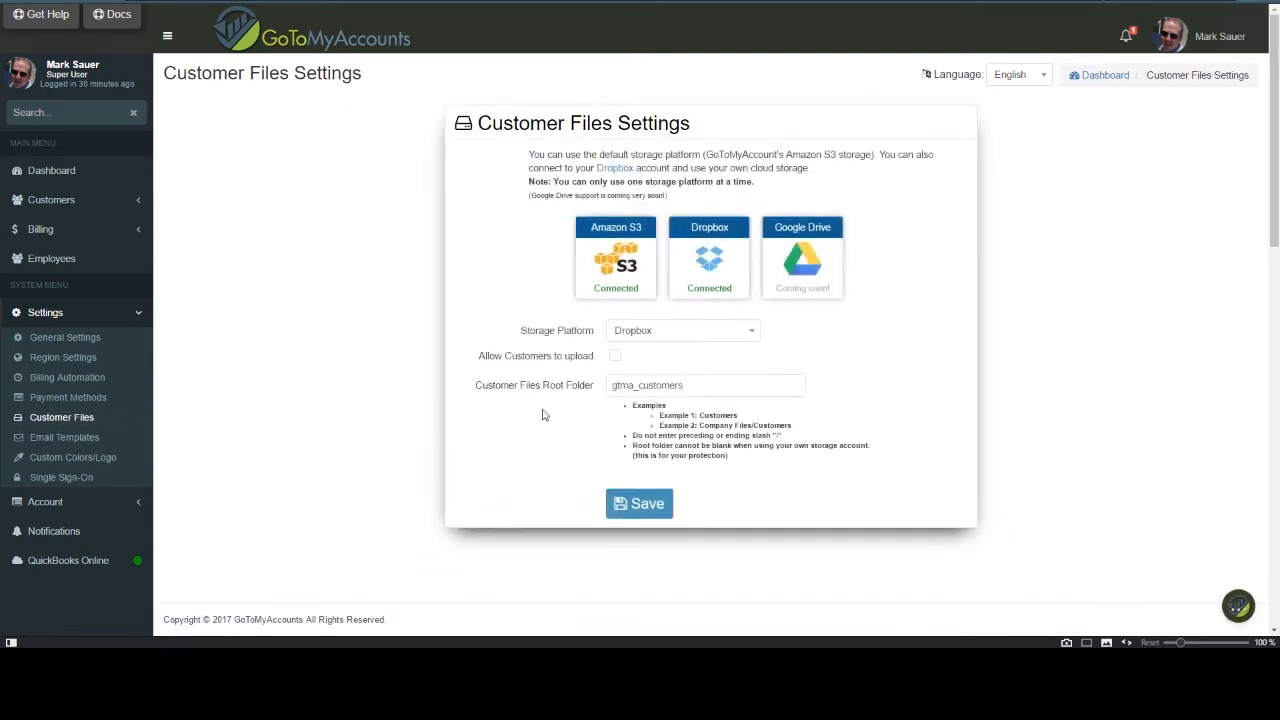
left_click(614, 358)
left_click(638, 505)
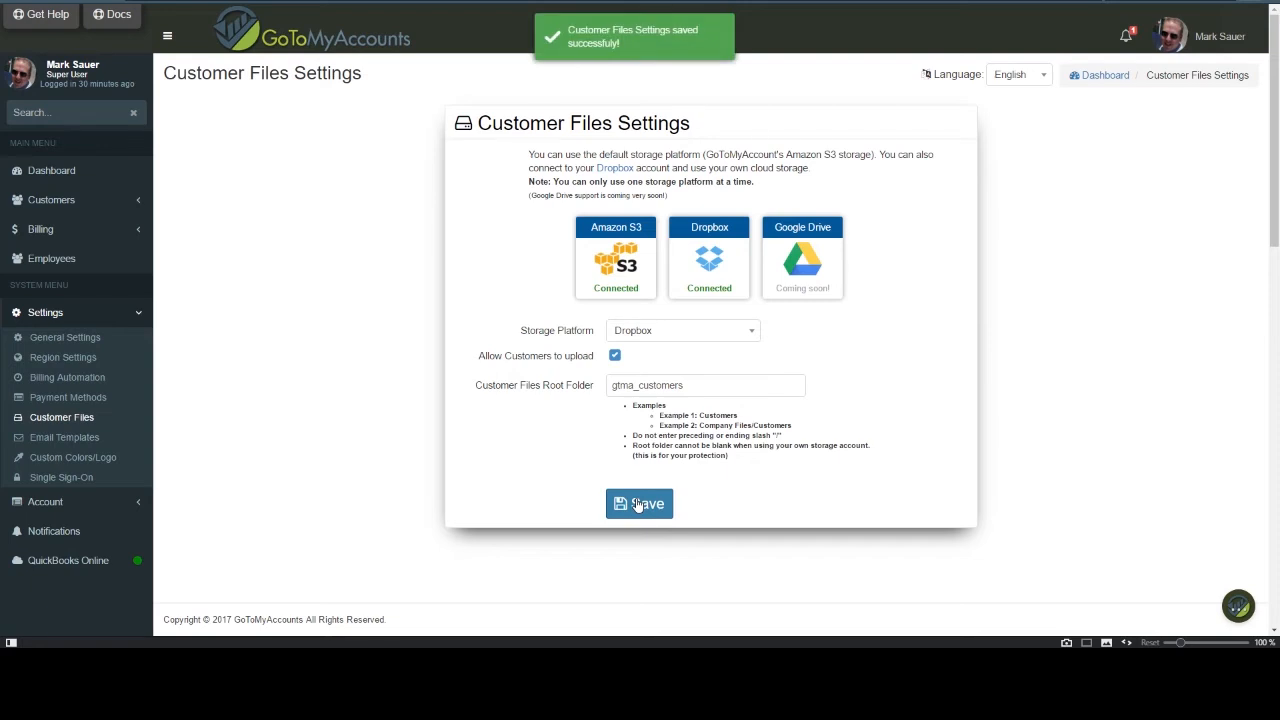
Look up Amy's Bird Sanctuary and its file list, and log in to the portal as that customer again.
left_click(77, 114)
type("amy")
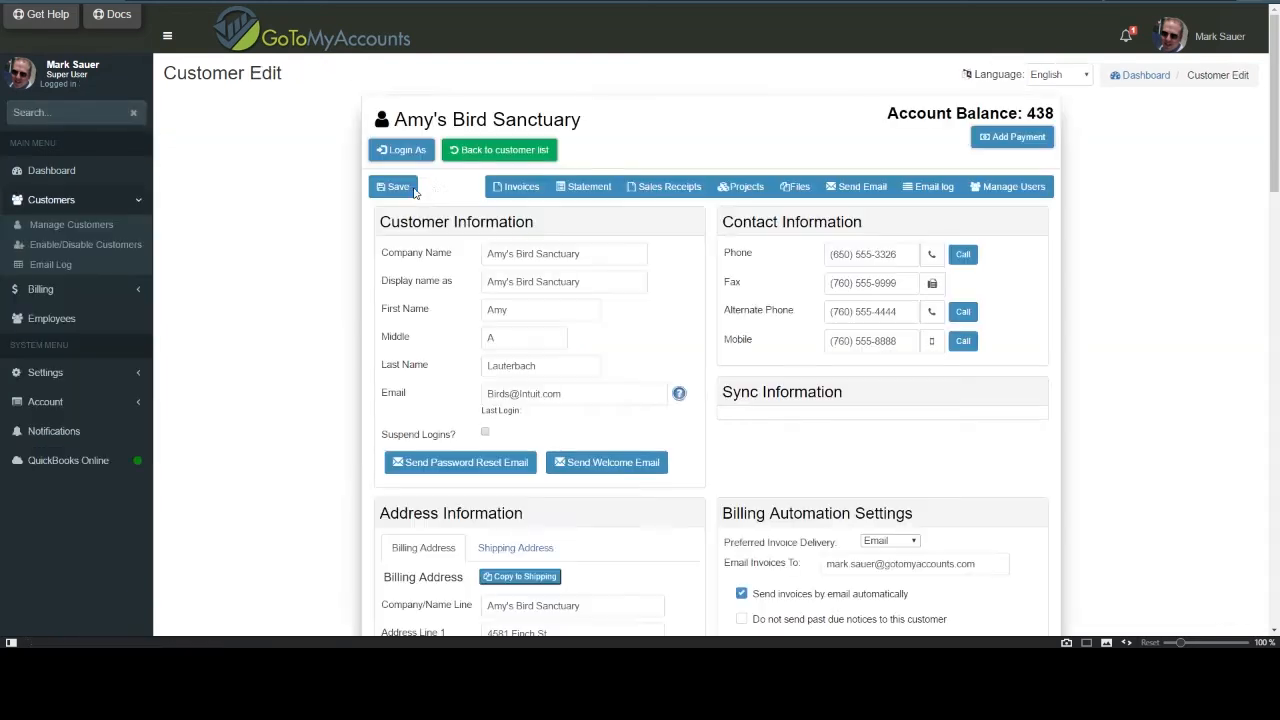
left_click(795, 190)
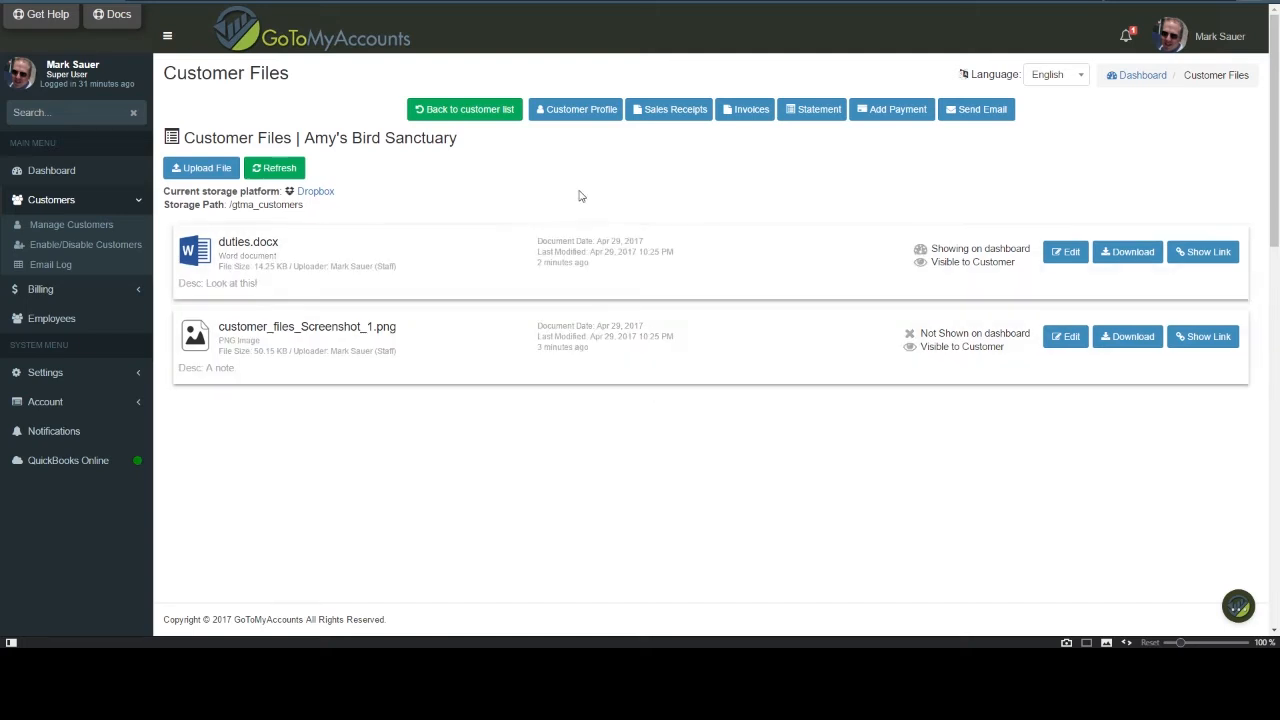
left_click(576, 112)
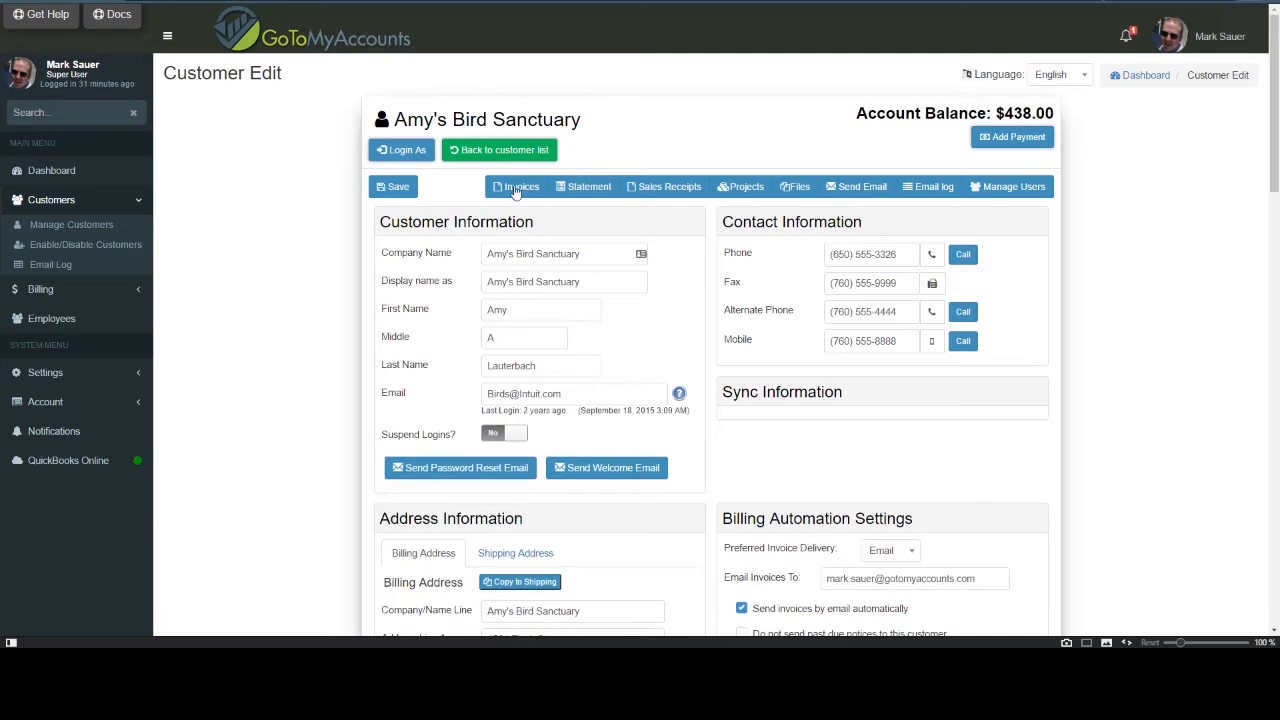
left_click(410, 150)
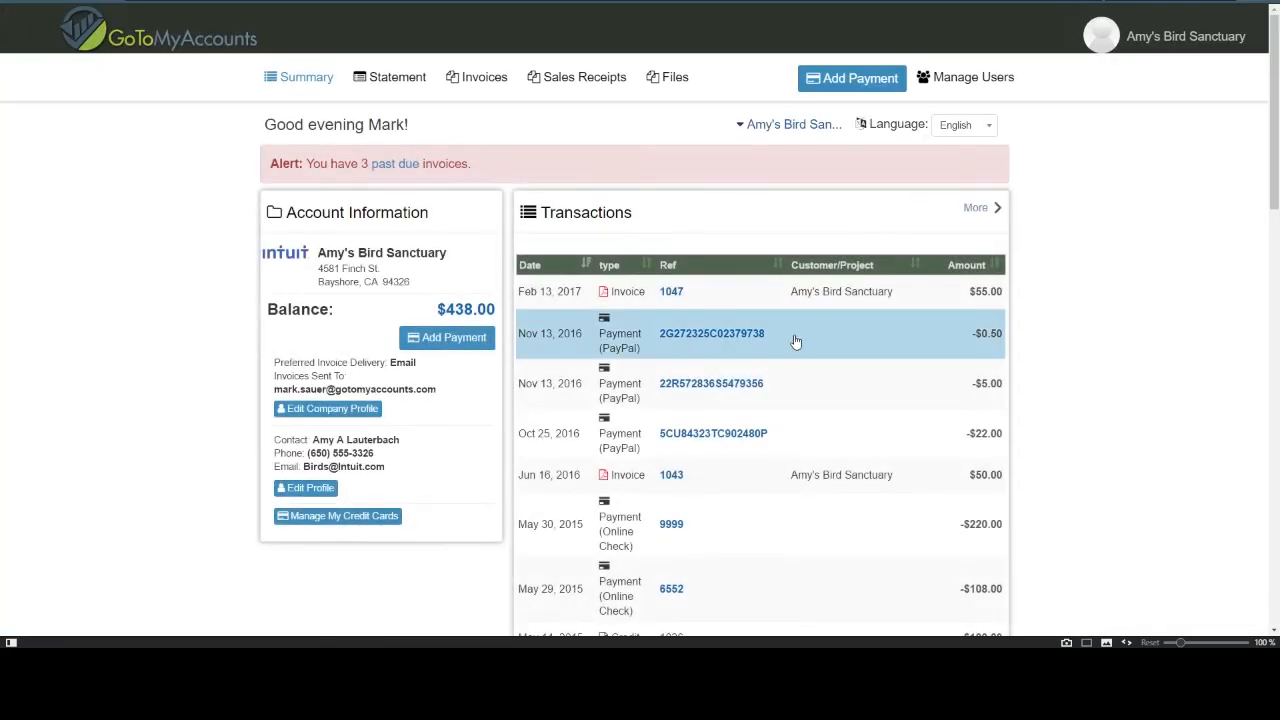
Review the Files section on the customer's summary page and open the full file list from it.
scroll(794, 340, "down", 3)
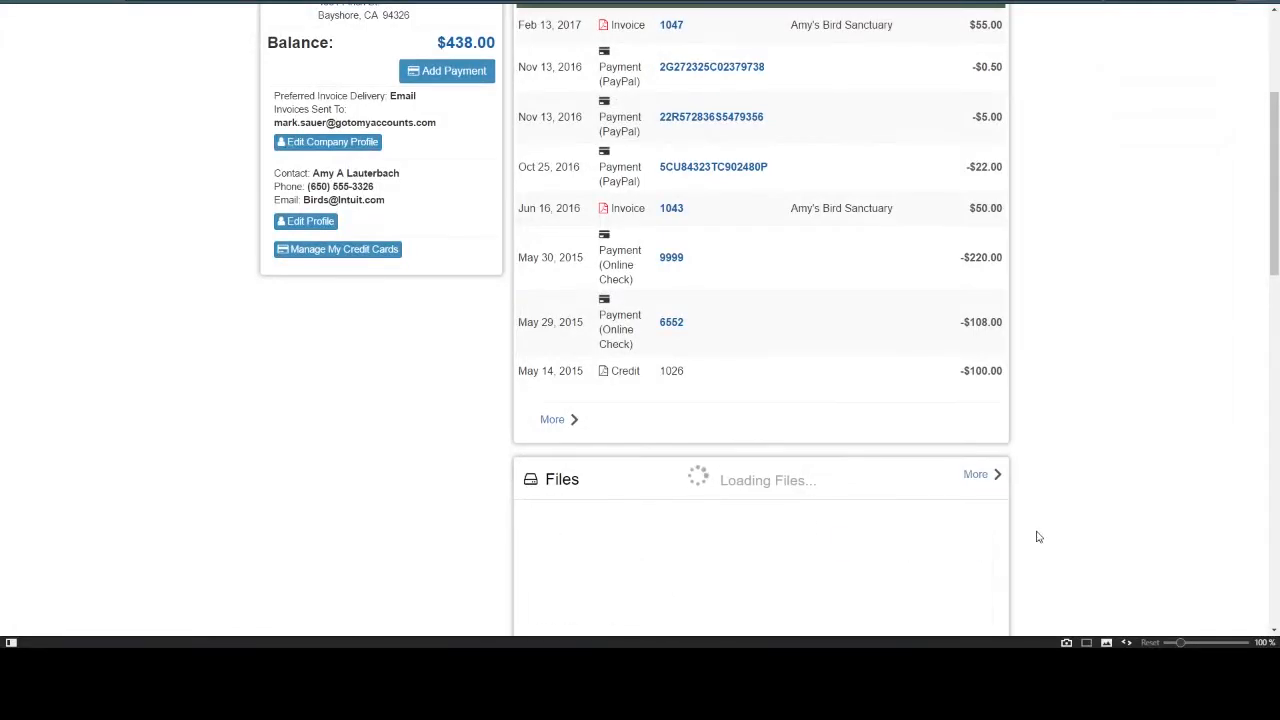
scroll(900, 520, "down", 2)
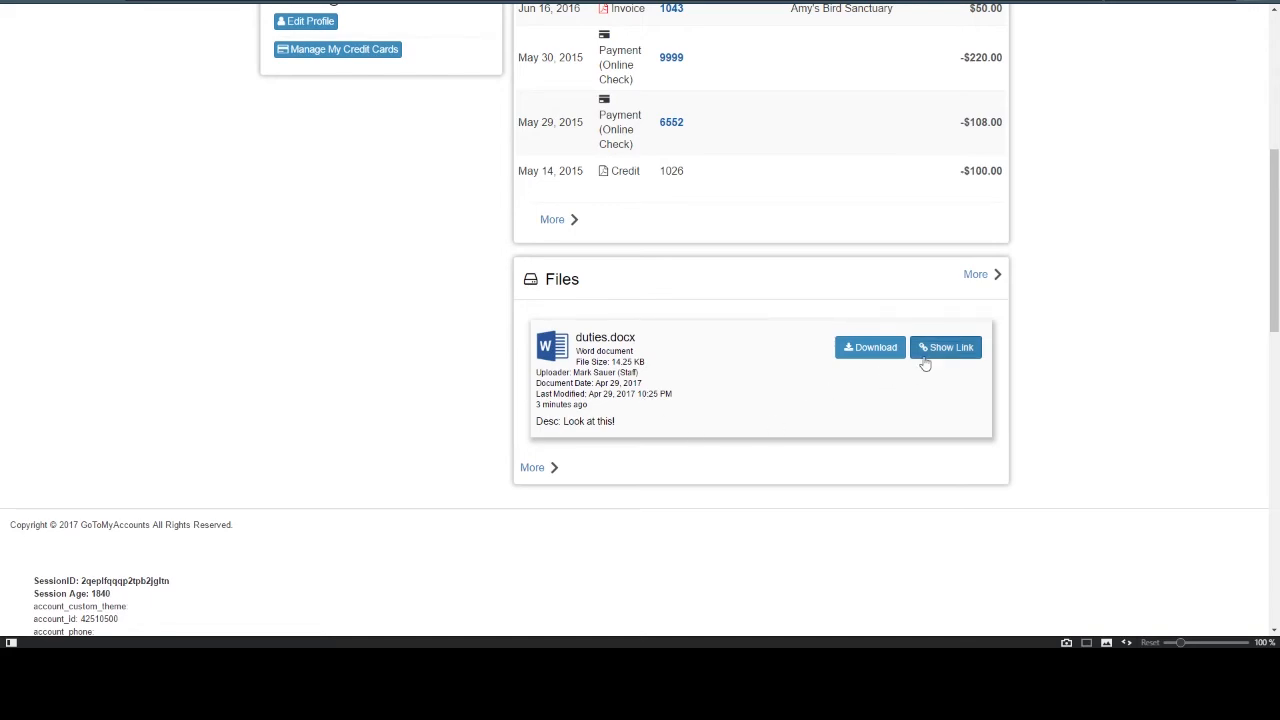
scroll(734, 423, "up", 7)
scroll(736, 425, "down", 5)
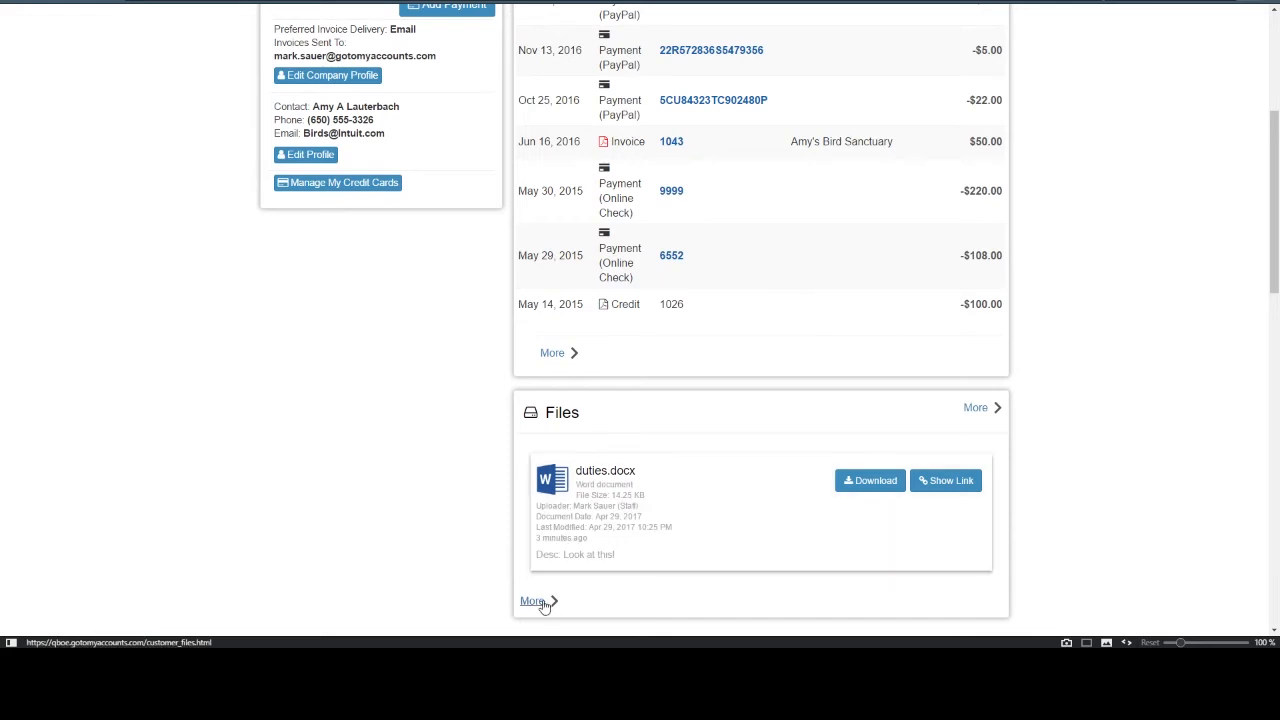
left_click(975, 410)
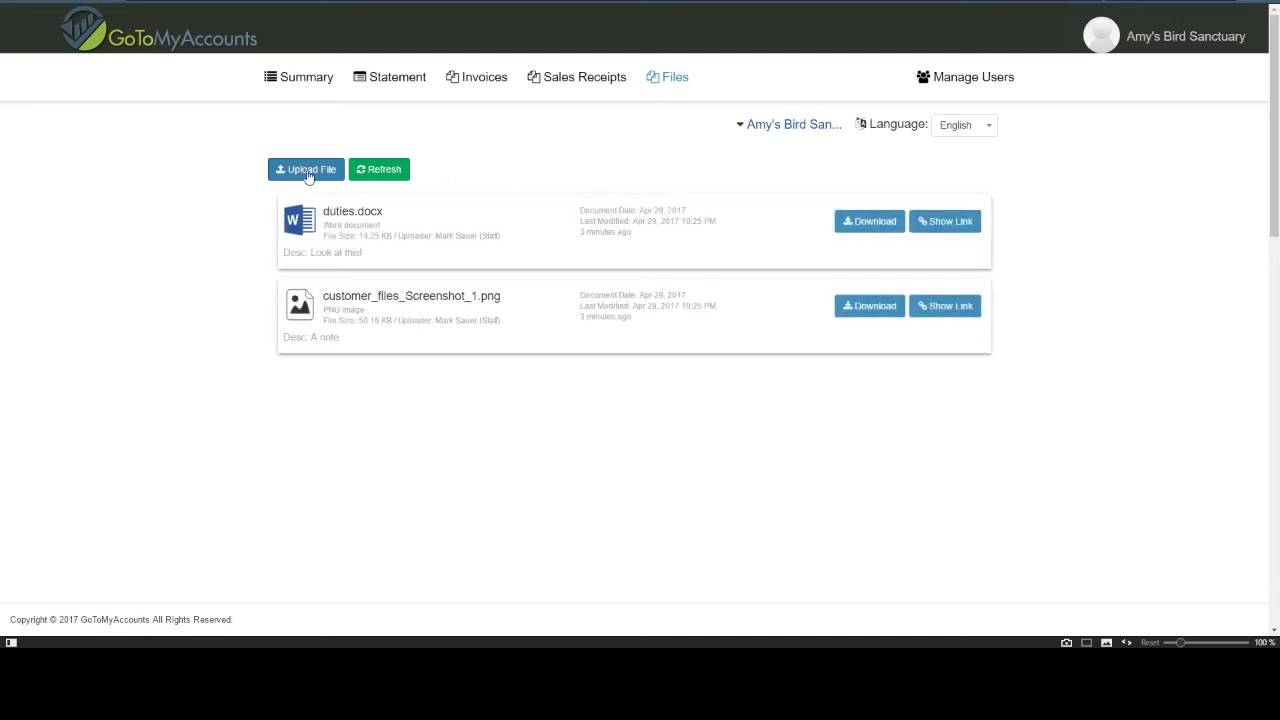
left_click(640, 240)
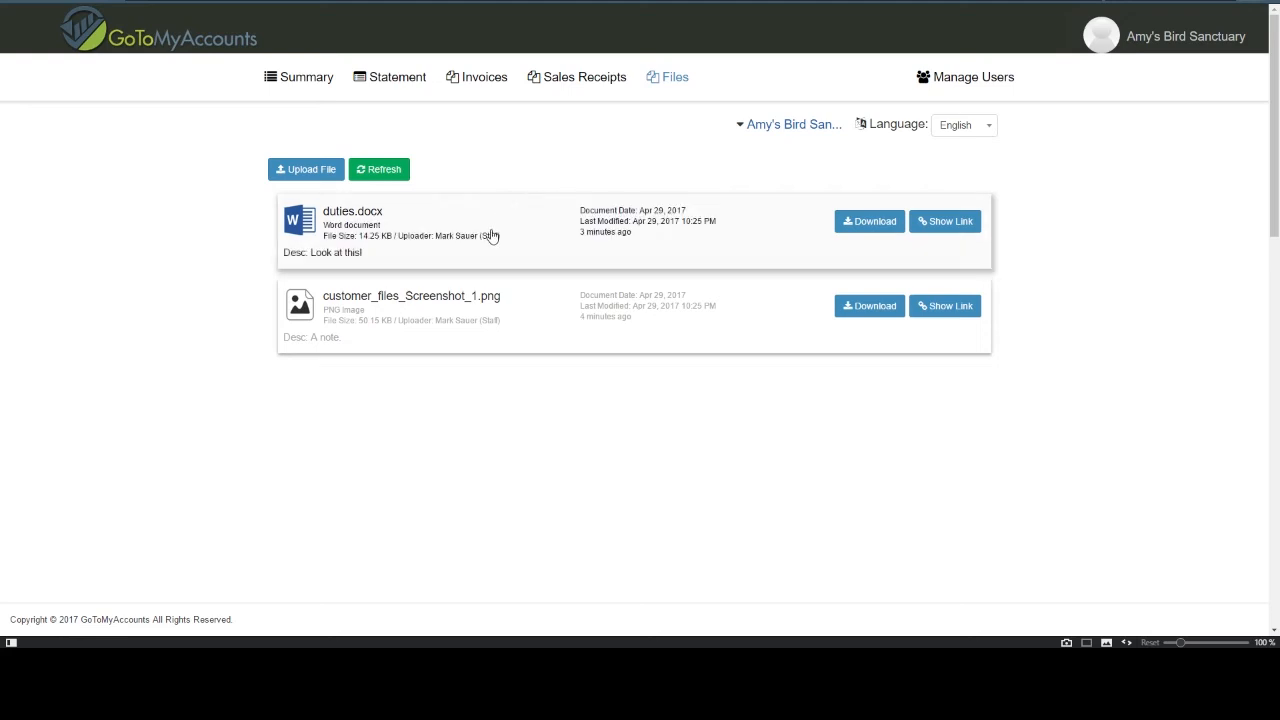
left_click(534, 322)
left_click(572, 242)
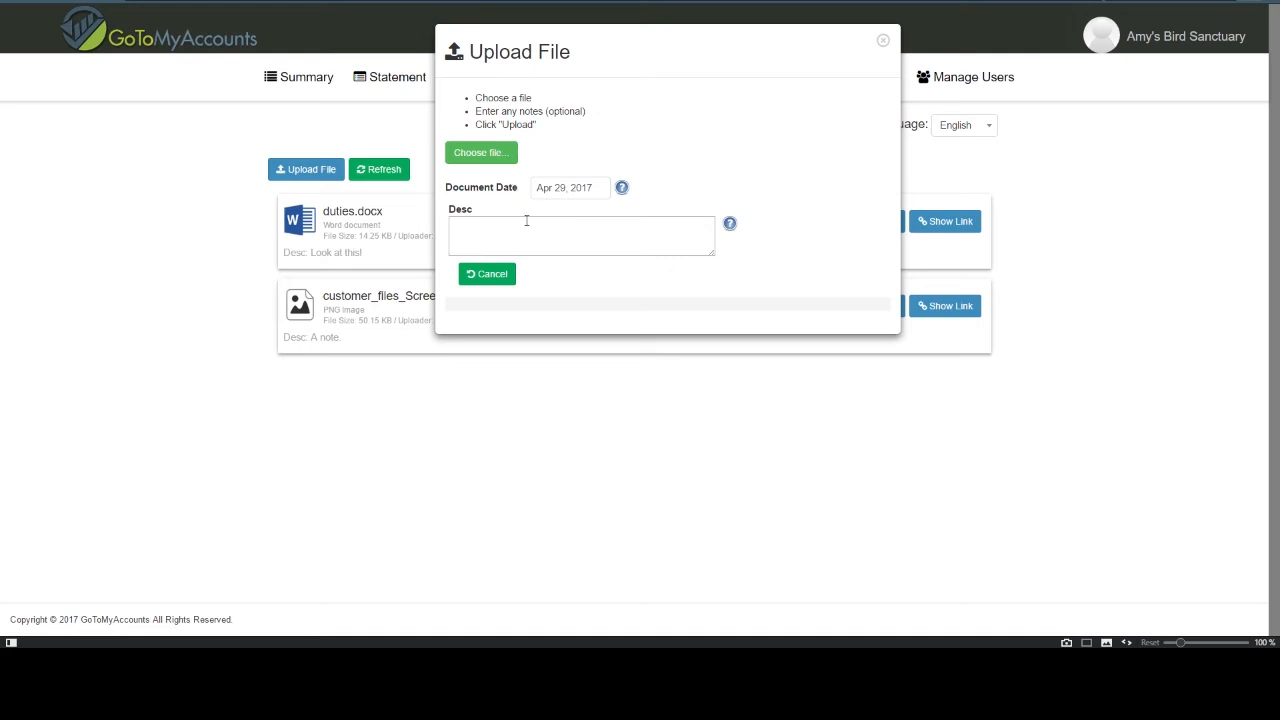
Upload Dear Postmaster.docx to the customer's files with document date Apr 29, 2017 and description "A file to review.".
left_click(490, 154)
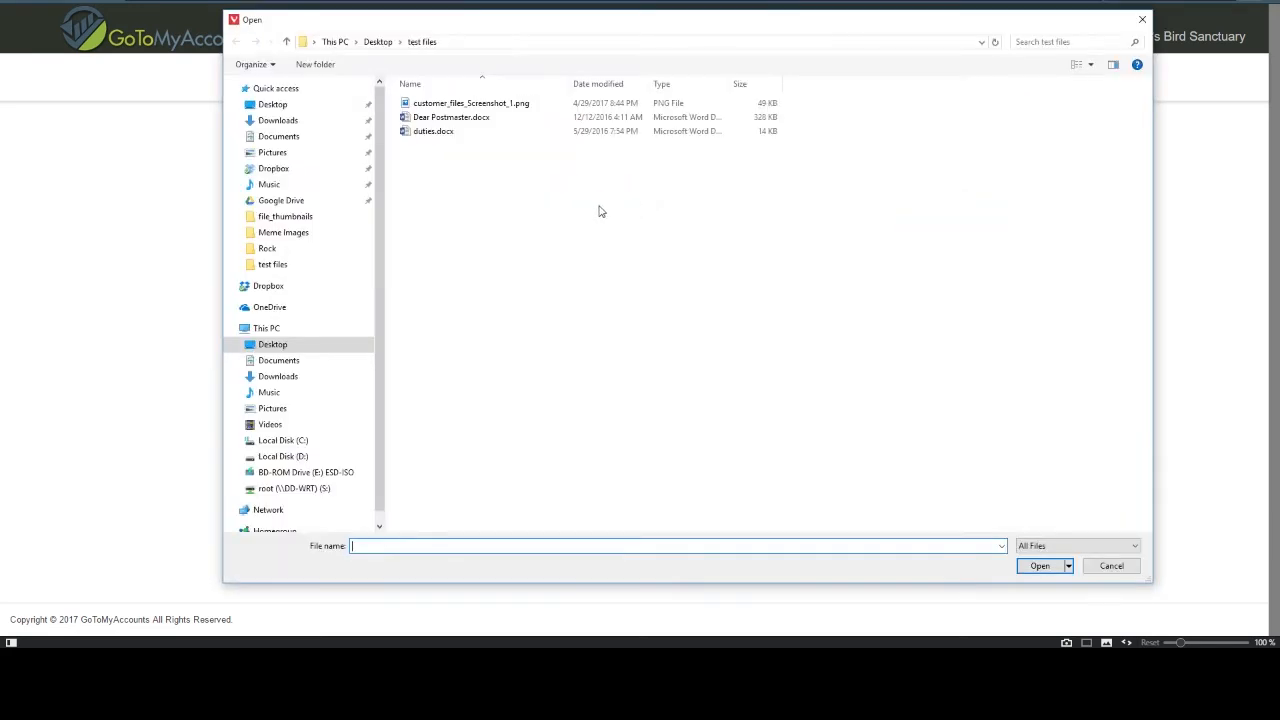
double_click(454, 121)
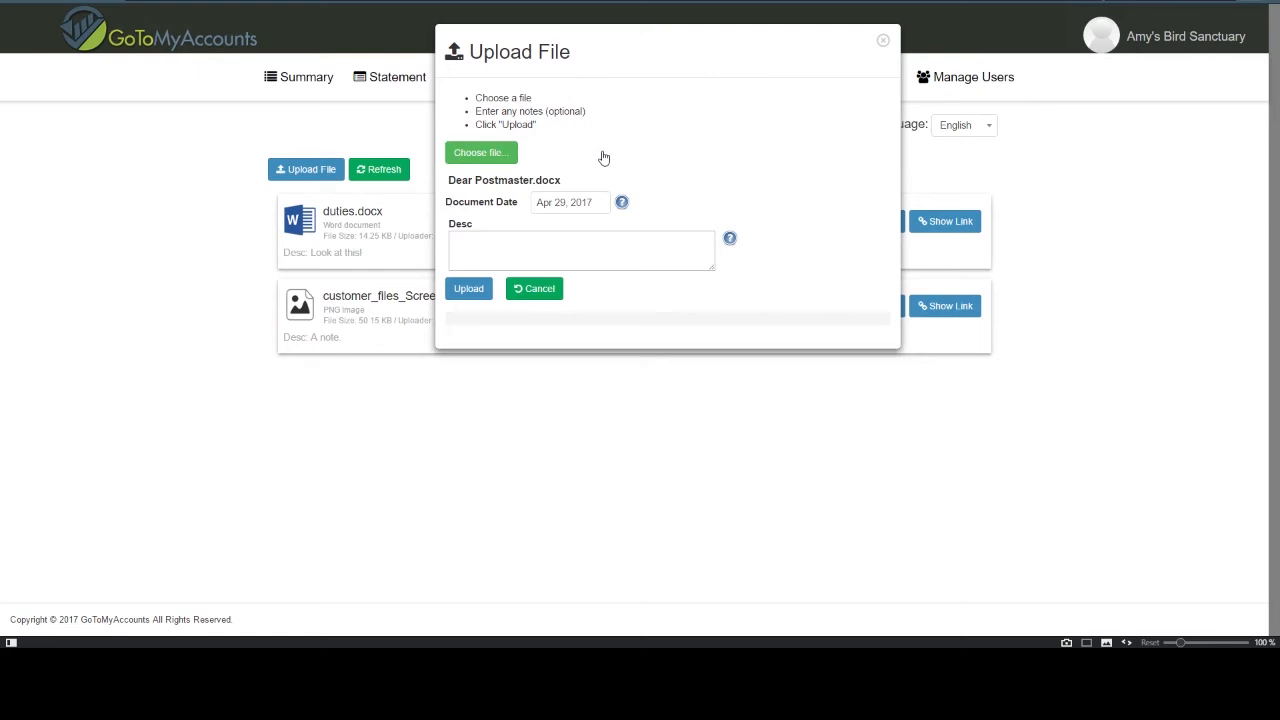
left_click(598, 200)
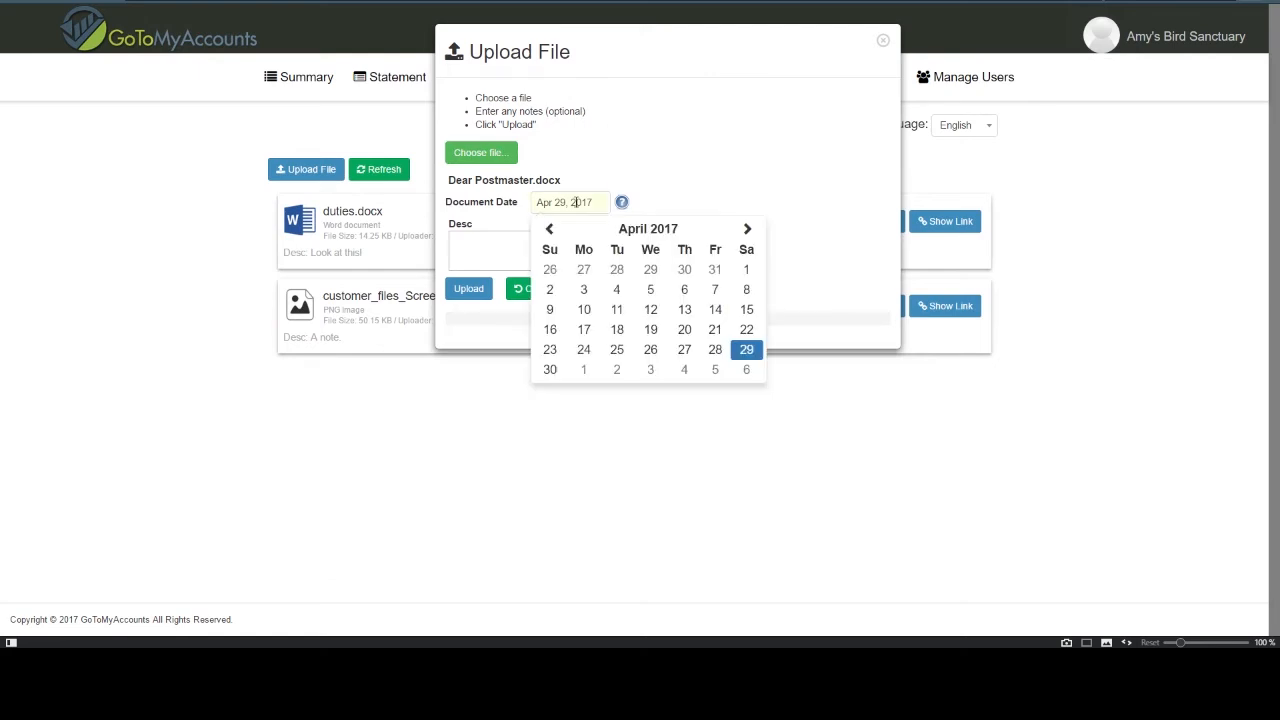
left_click(676, 175)
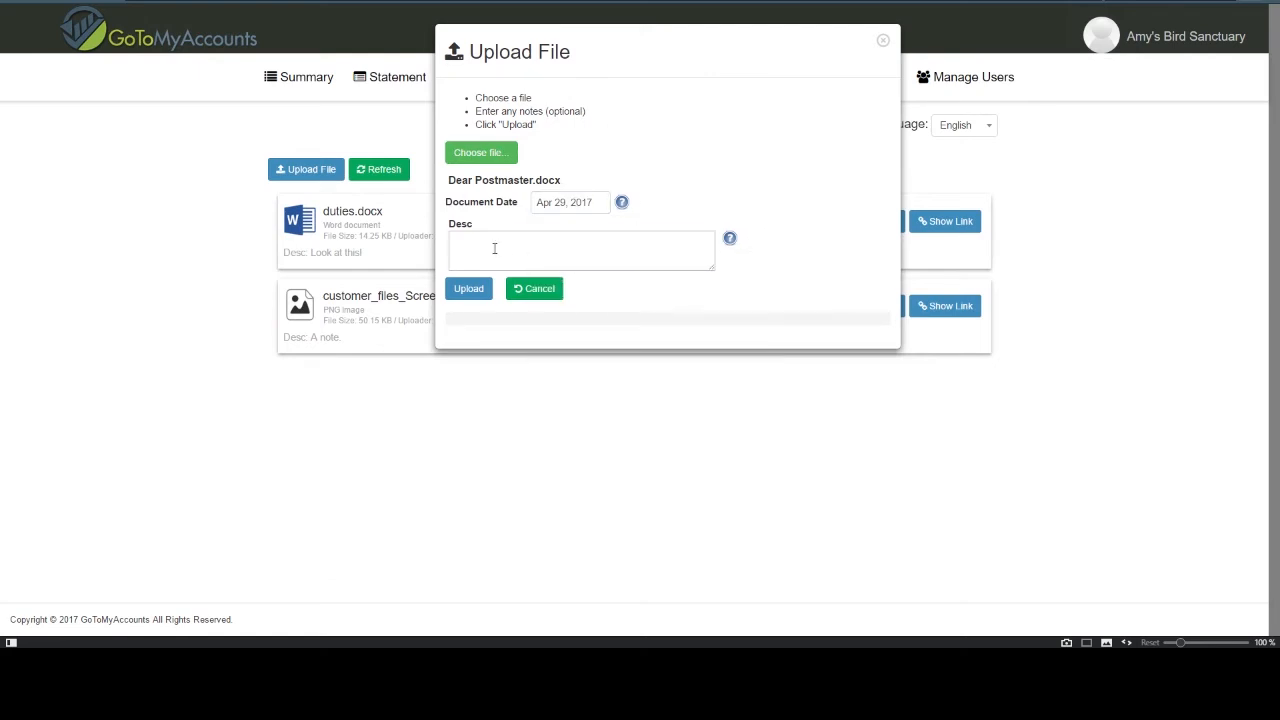
left_click(494, 248)
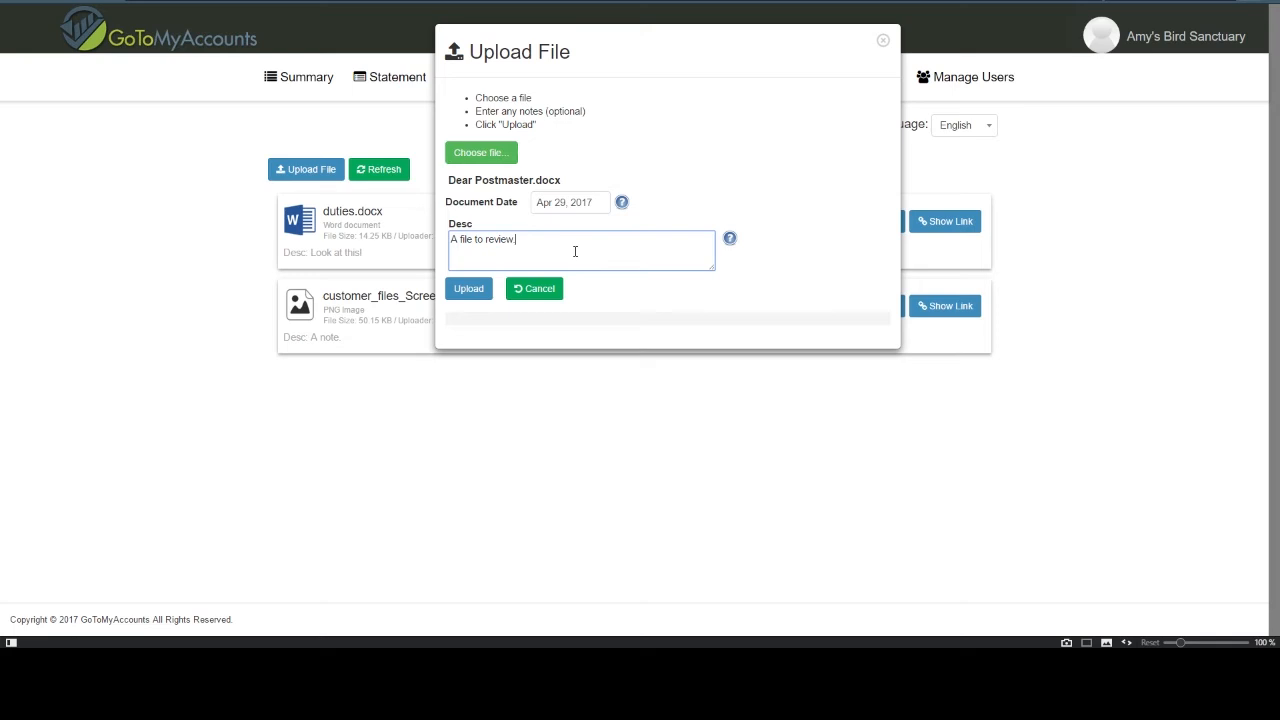
left_click(468, 289)
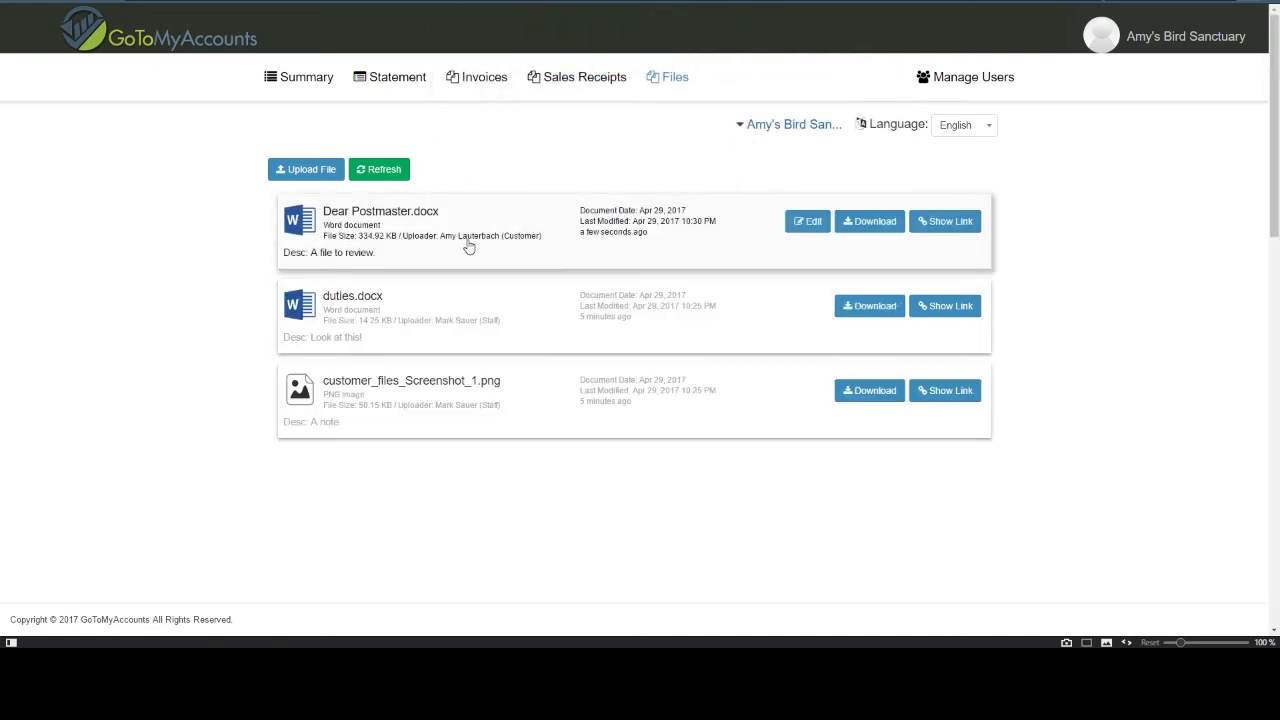
Examine the edit form of Dear Postmaster.docx and compare the actions offered for each of the three listed files.
left_click(558, 236)
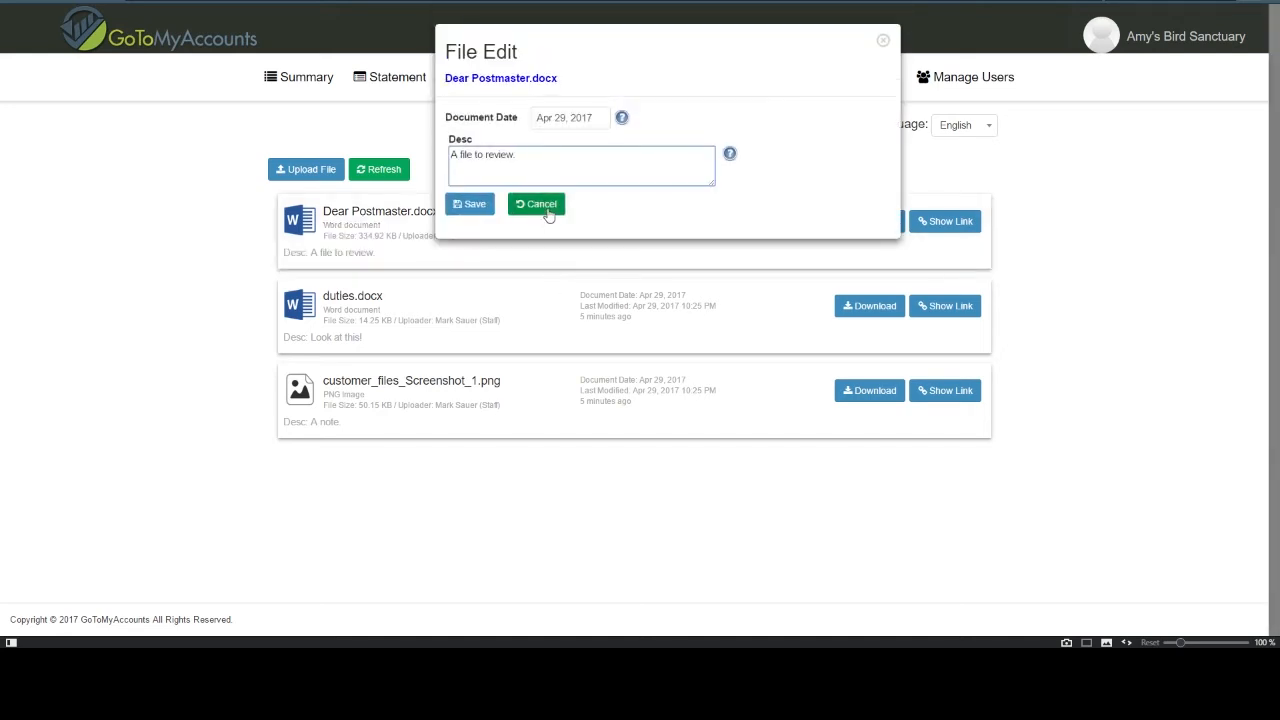
left_click(548, 205)
right_click(561, 241)
left_click(577, 162)
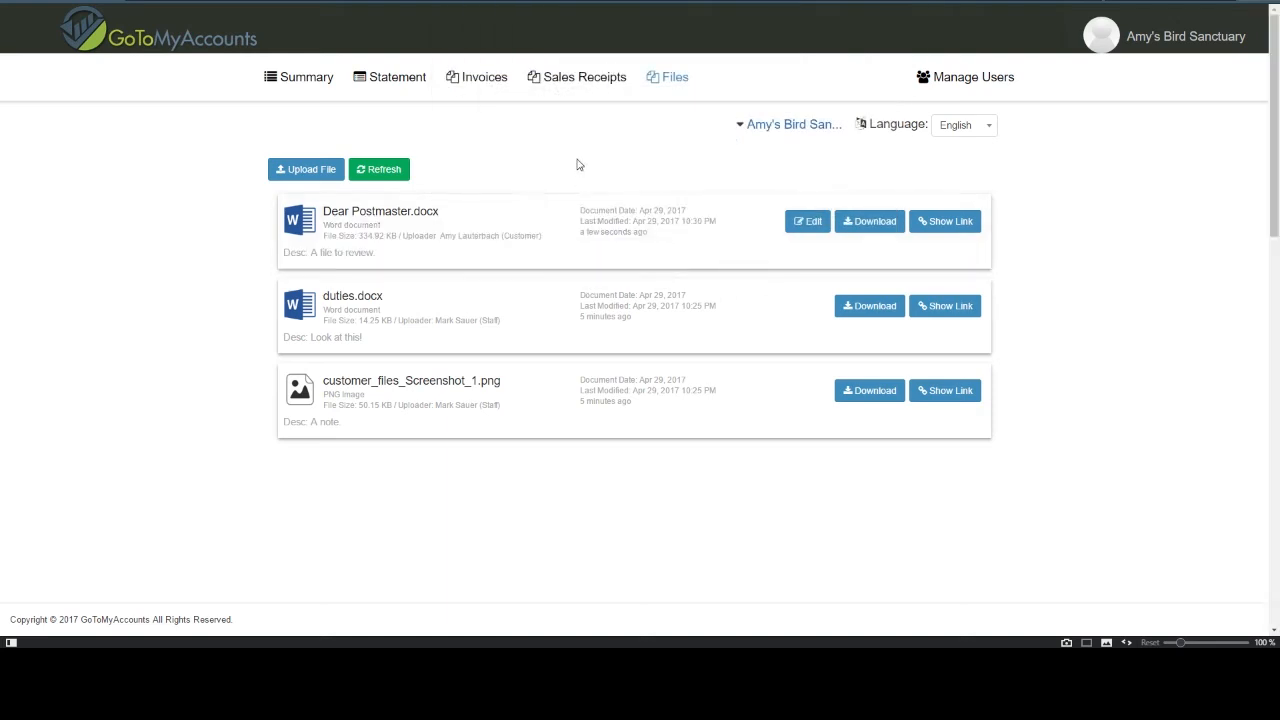
right_click(554, 243)
right_click(554, 310)
right_click(570, 386)
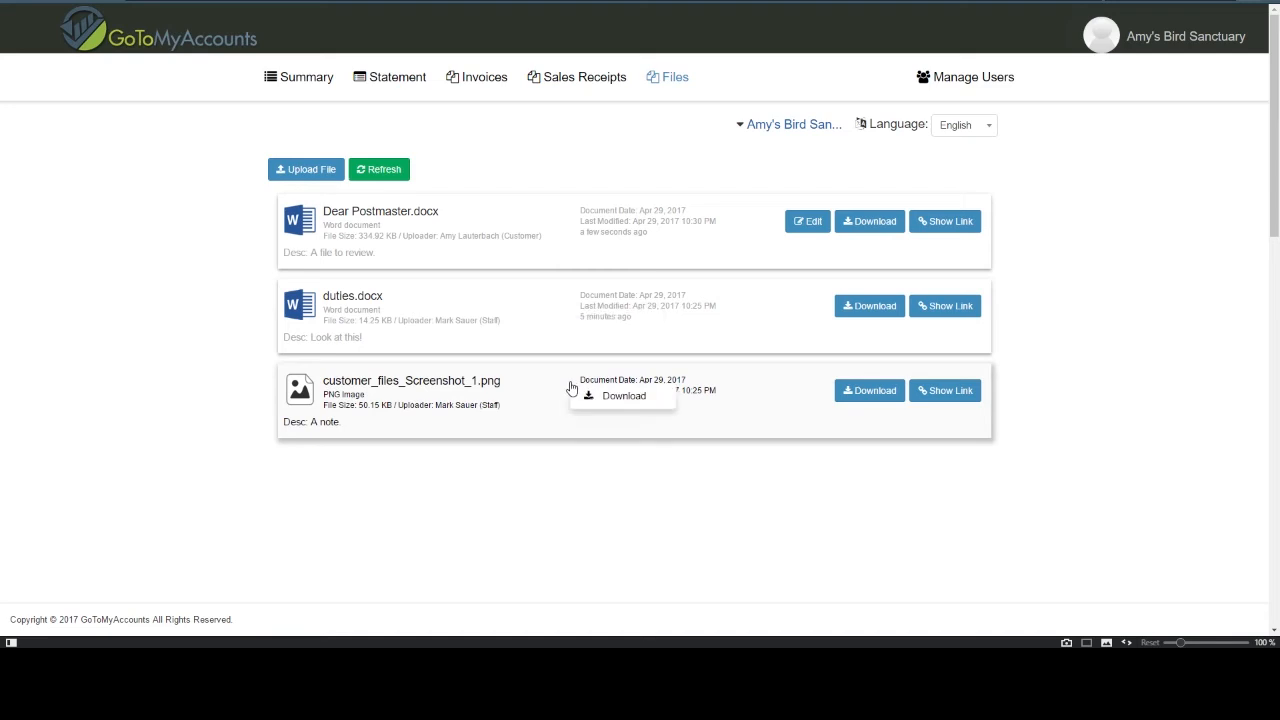
right_click(570, 331)
right_click(572, 402)
View the File Edit form for Dear Postmaster.docx through its different access points, cancelling it without changes.
right_click(552, 228)
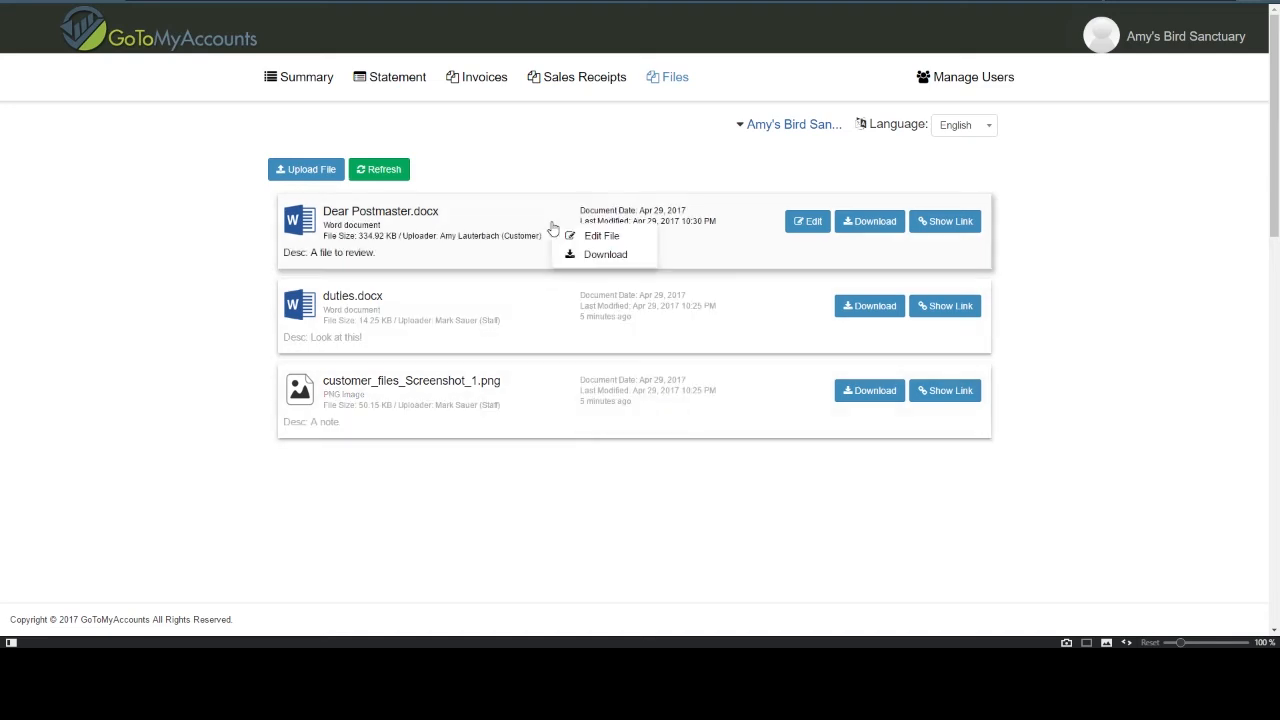
left_click(601, 236)
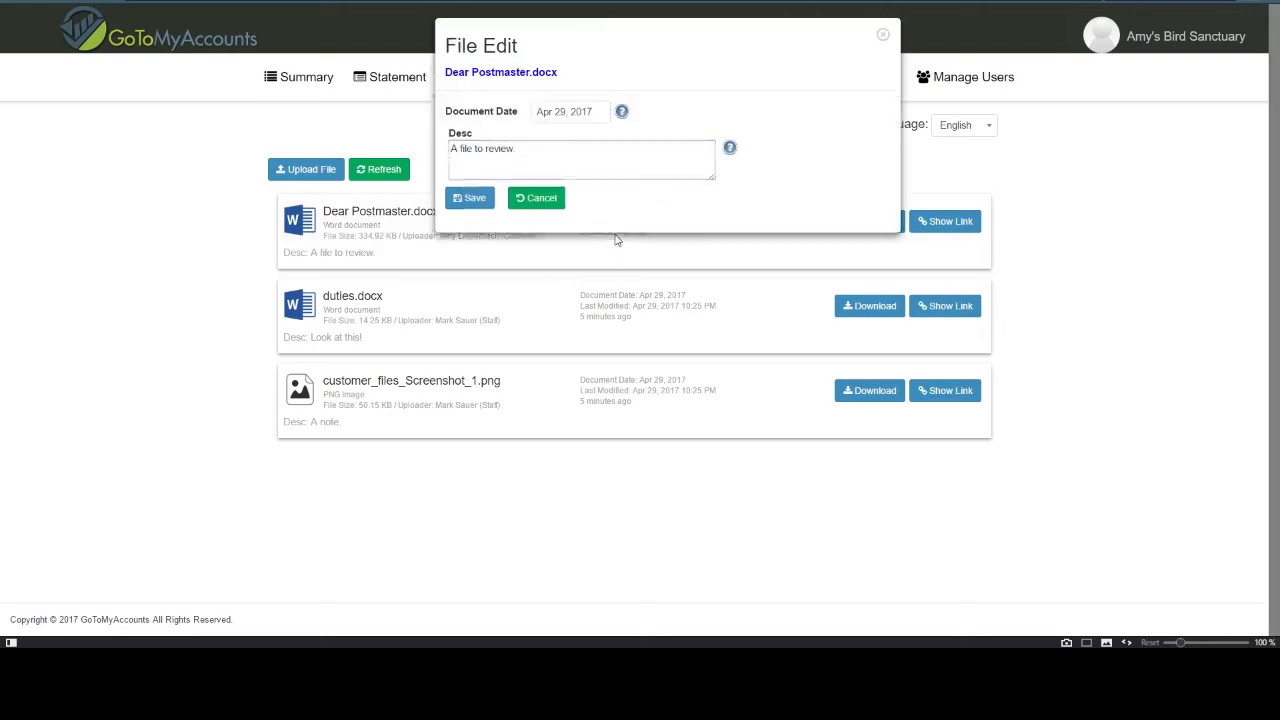
left_click(552, 208)
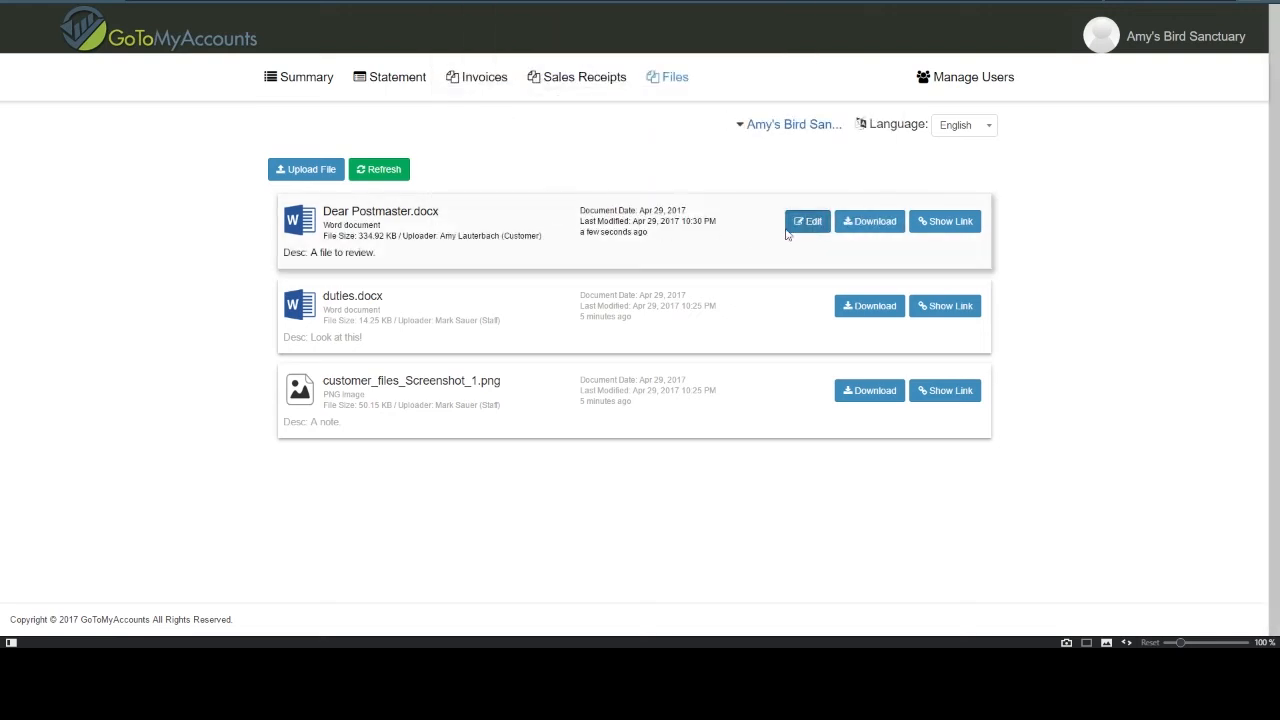
left_click(787, 232)
left_click(543, 205)
Append "Thanks." to the description of Dear Postmaster.docx and save the change.
double_click(502, 232)
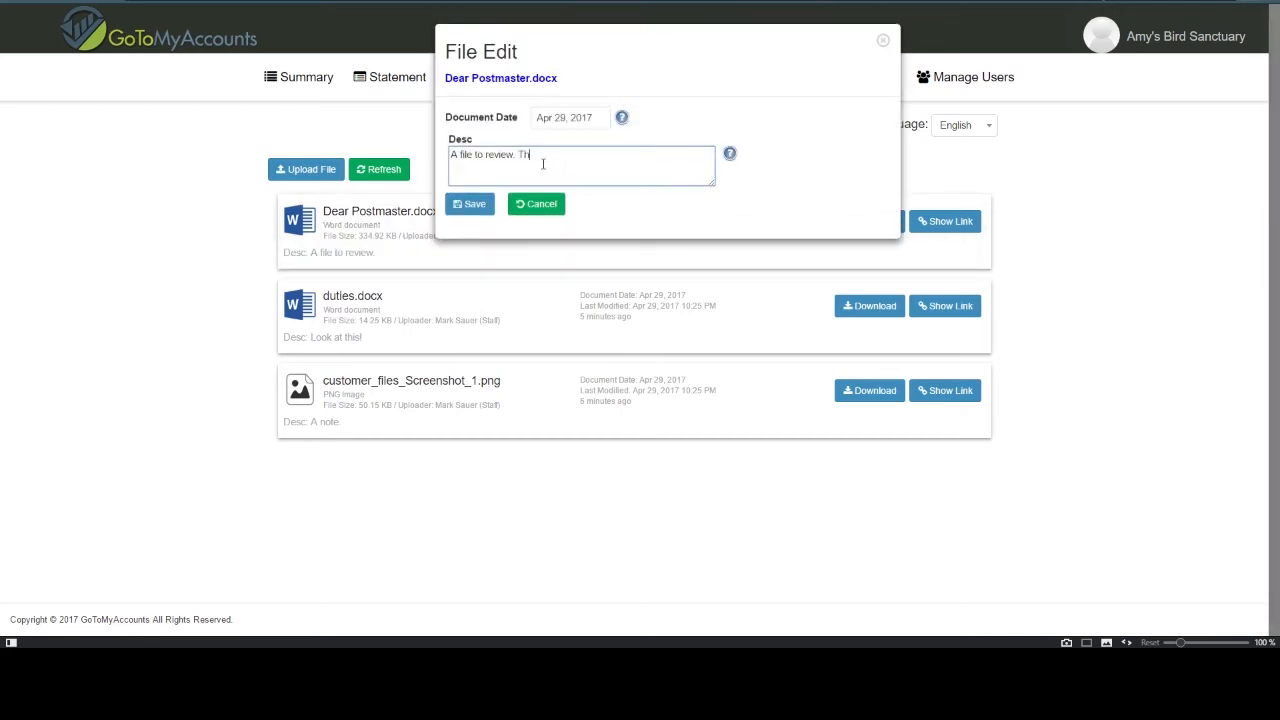
type("Thanks.")
left_click(462, 204)
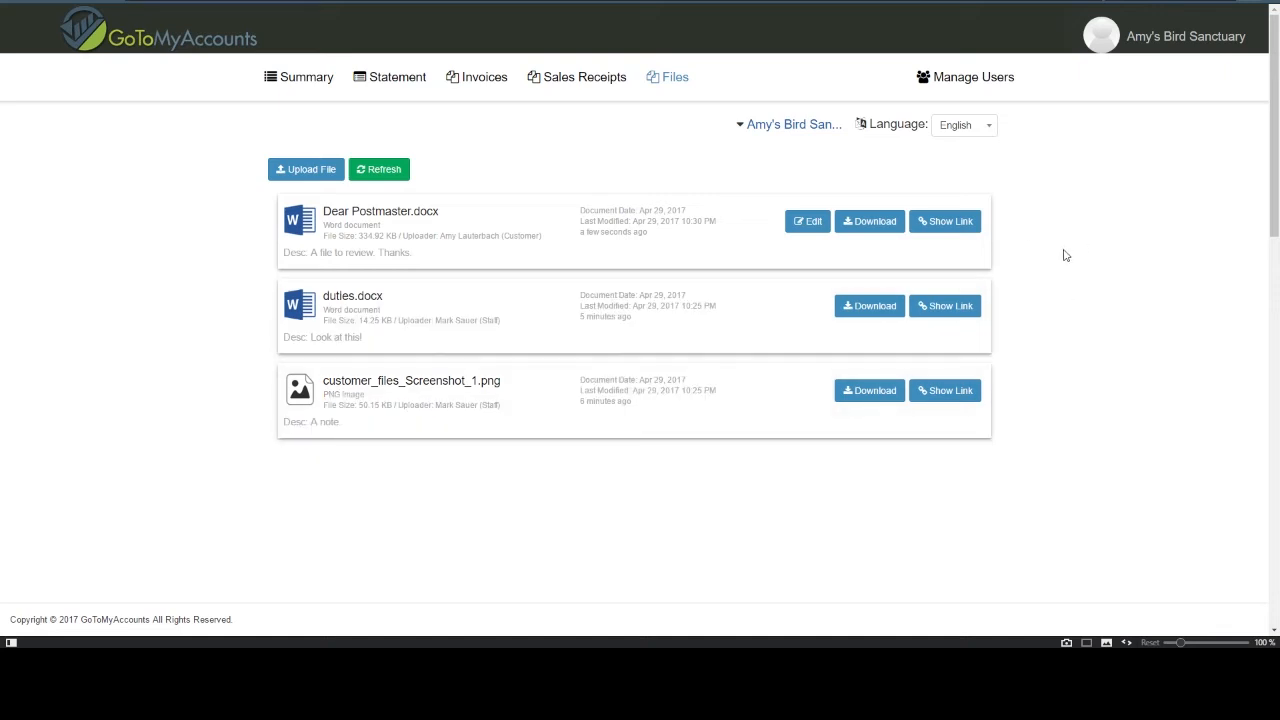
Leave the customer's portal session and review the edit form of Dear Postmaster.docx in the staff Customer Files list.
left_click(1168, 40)
left_click(1123, 220)
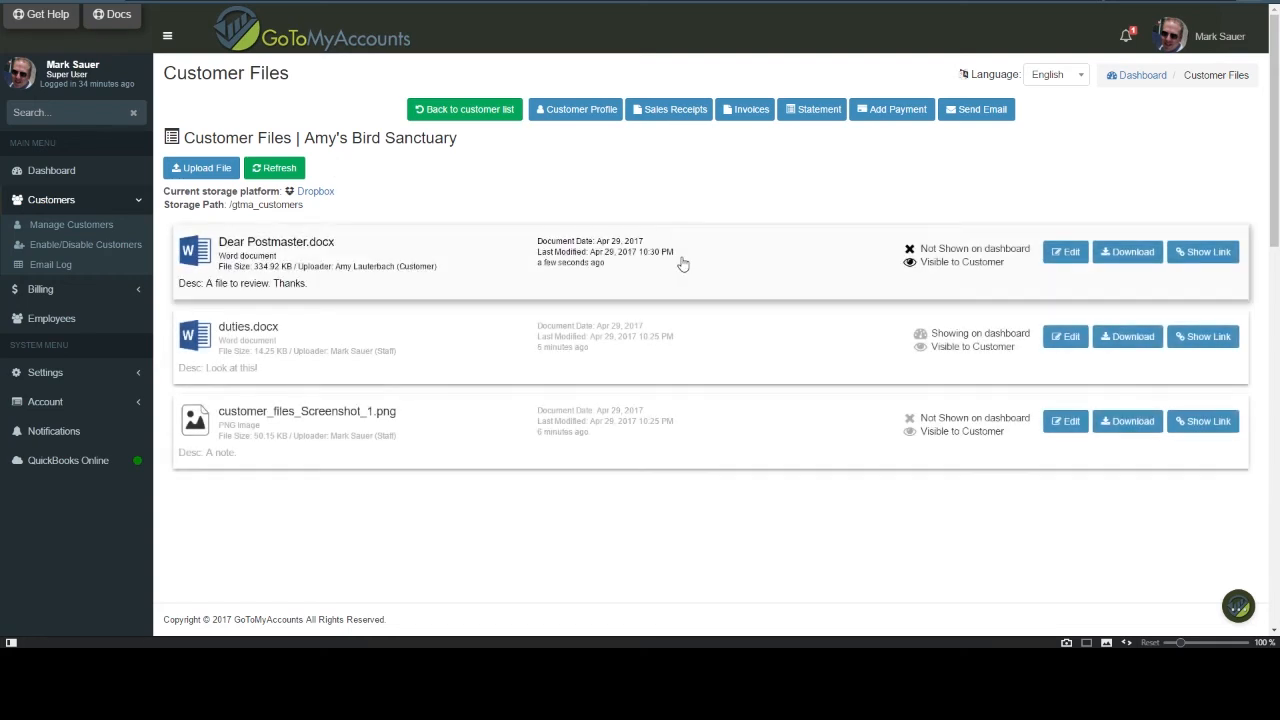
left_click(678, 252)
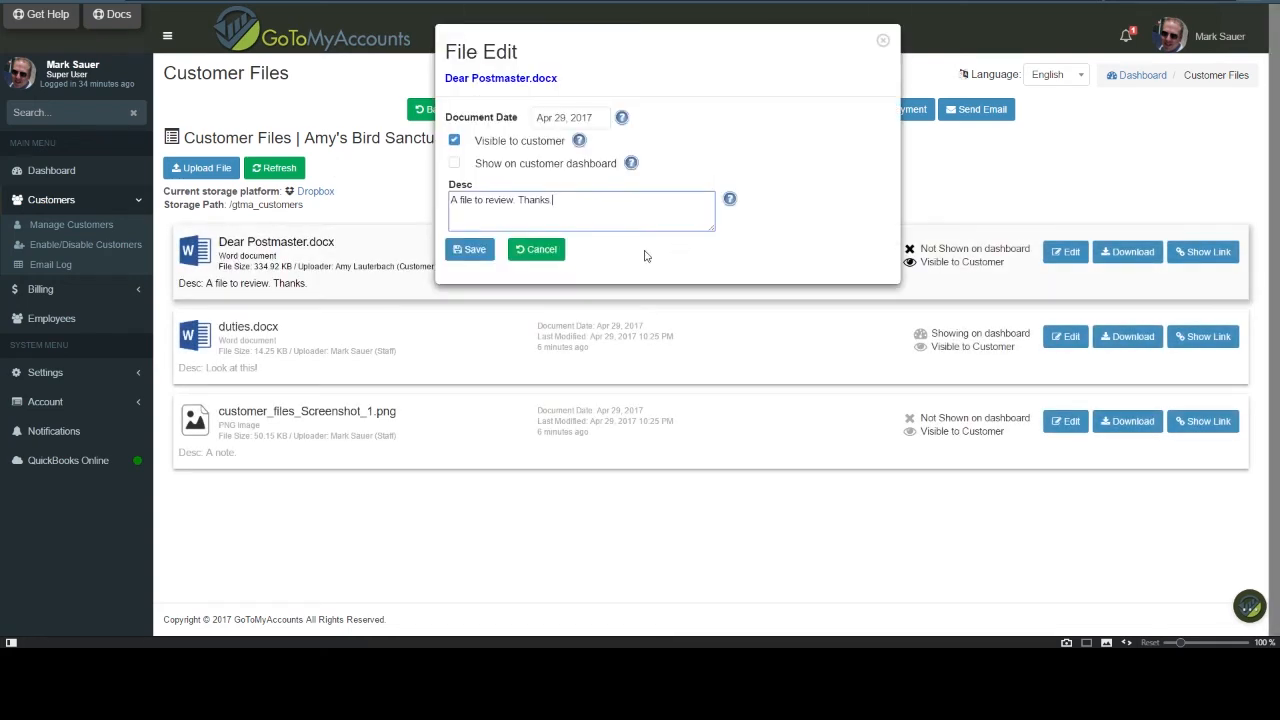
left_click(537, 250)
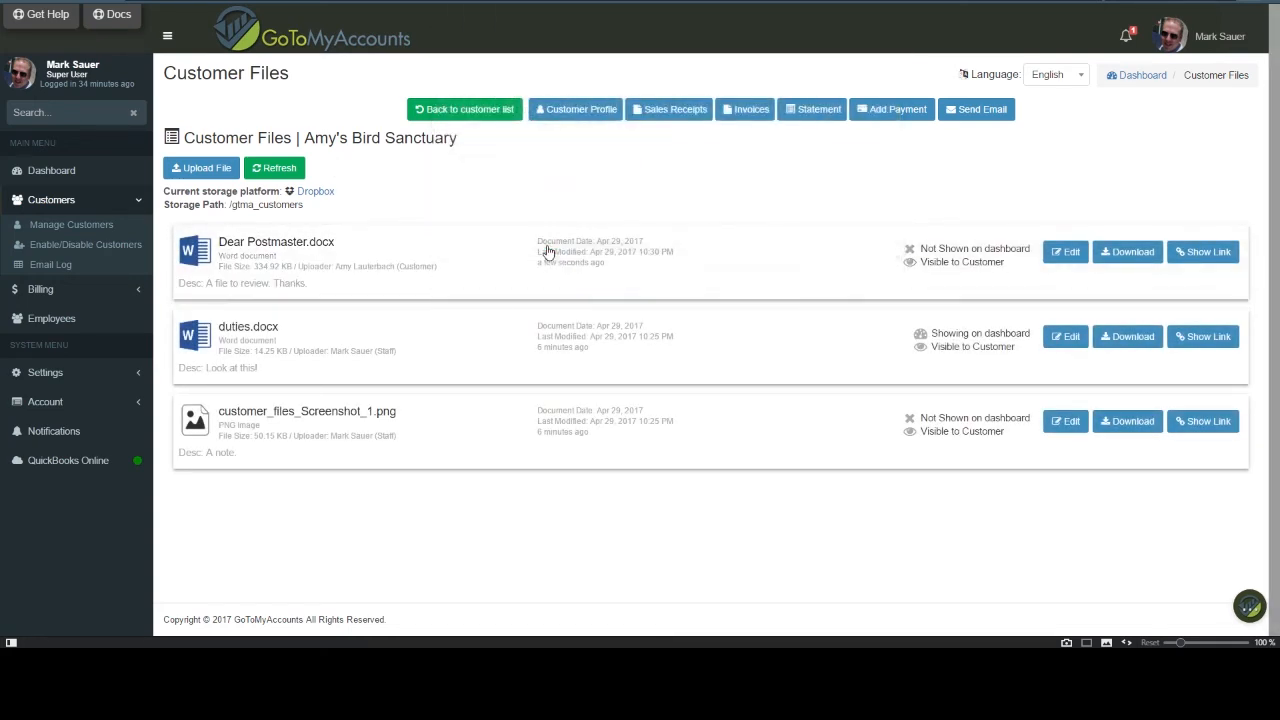
left_click(644, 285)
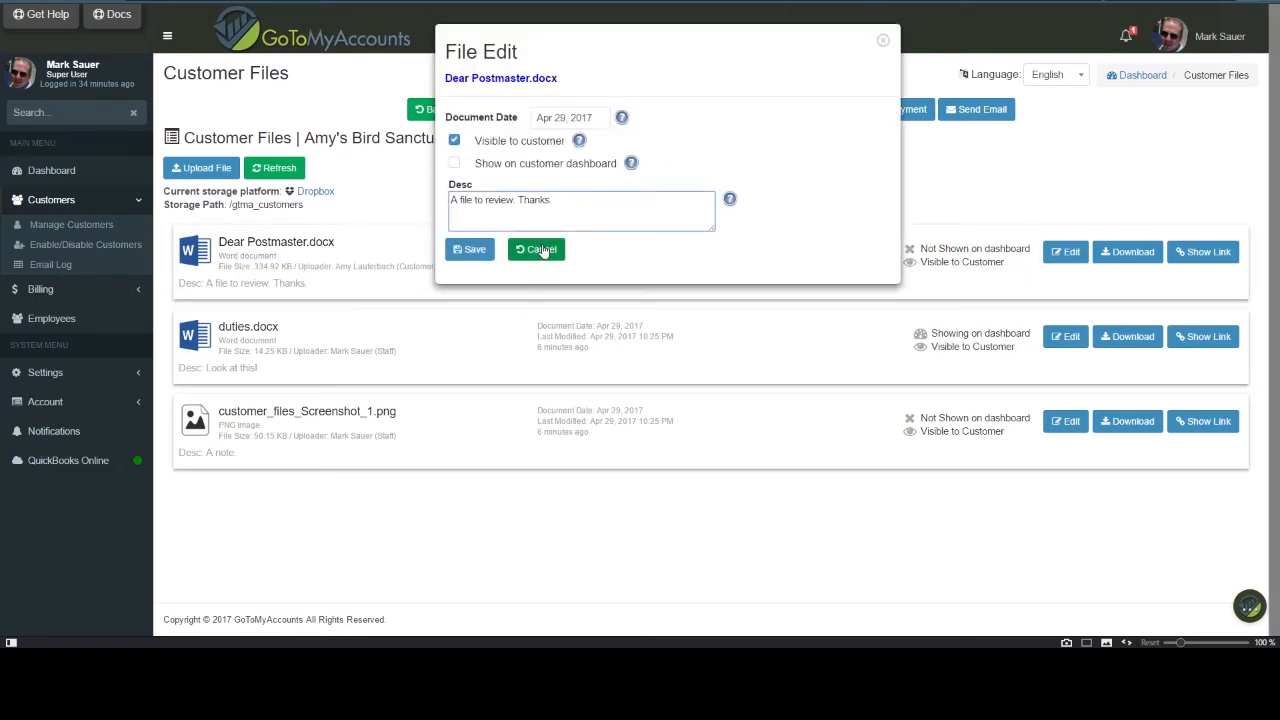
left_click(541, 250)
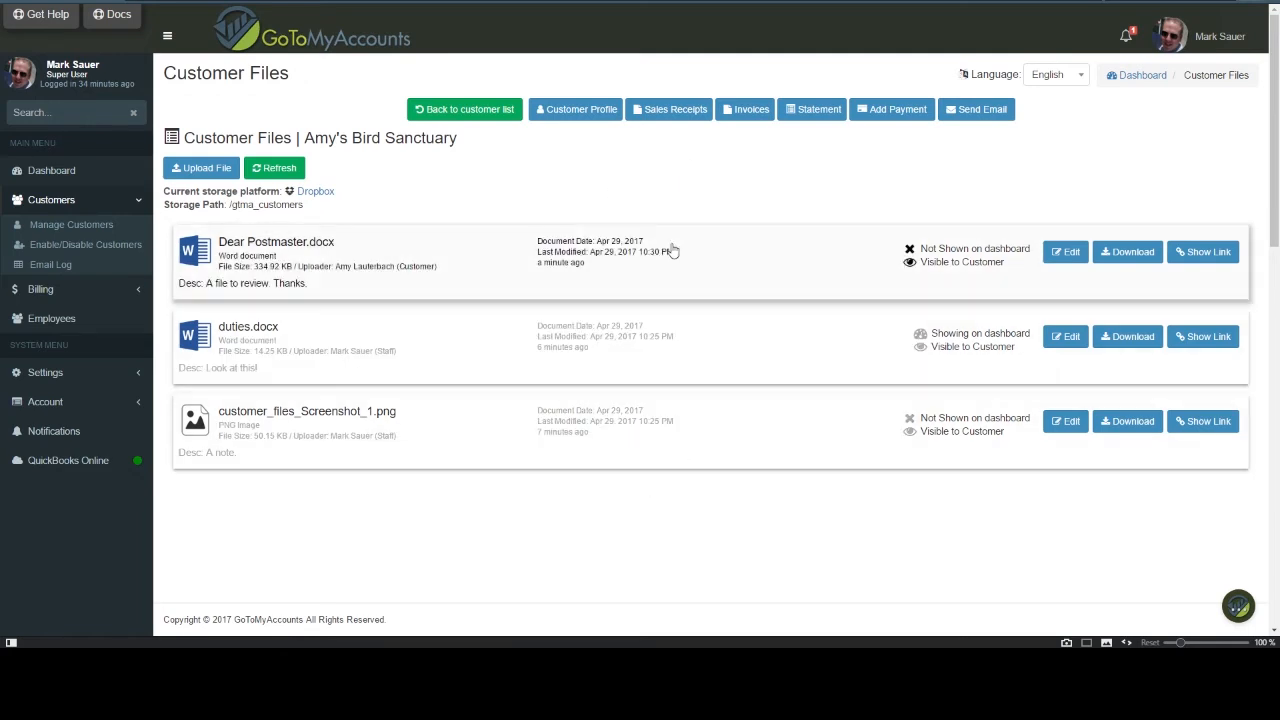
View the staff actions available for Dear Postmaster.docx, open its edit form from them and cancel it.
right_click(698, 271)
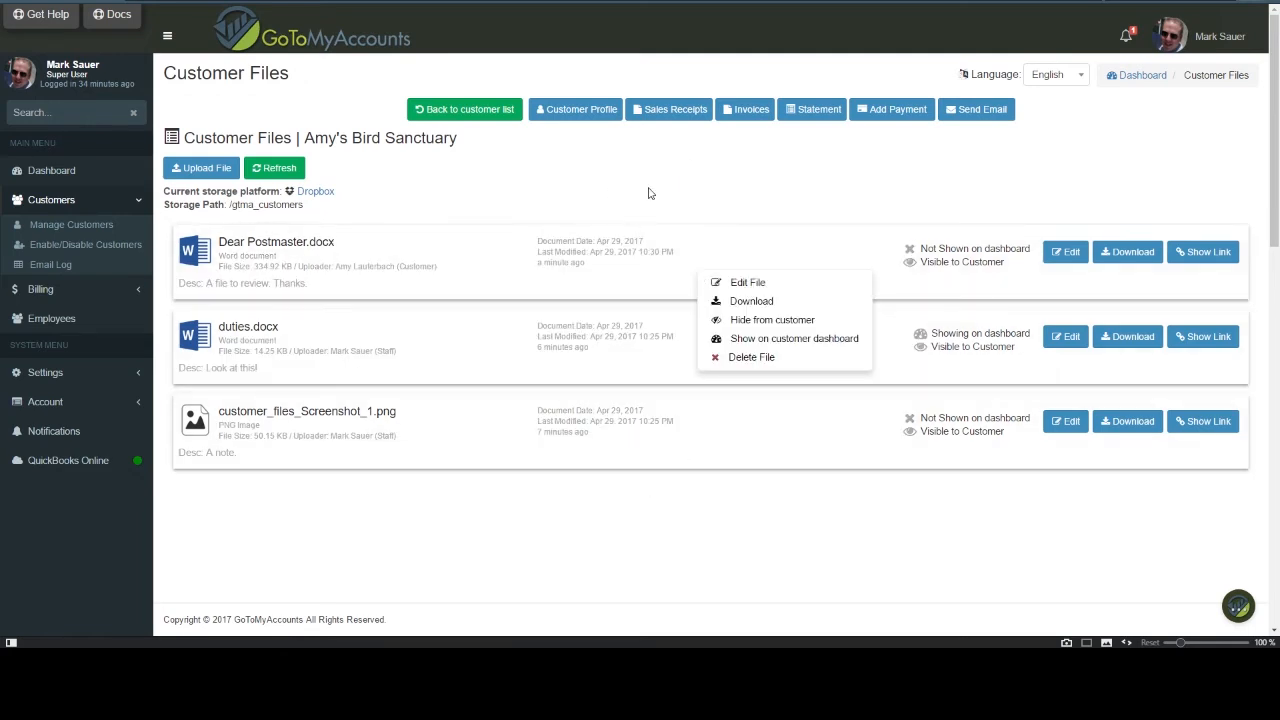
left_click(747, 282)
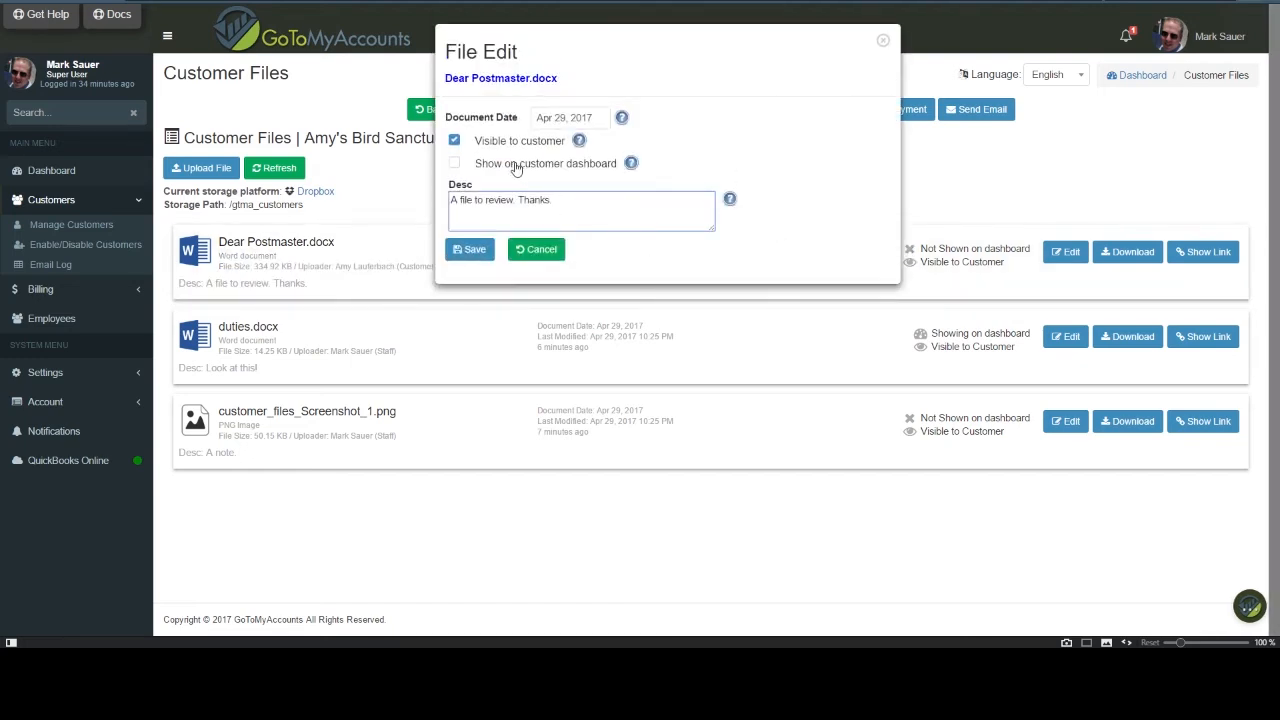
left_click(537, 251)
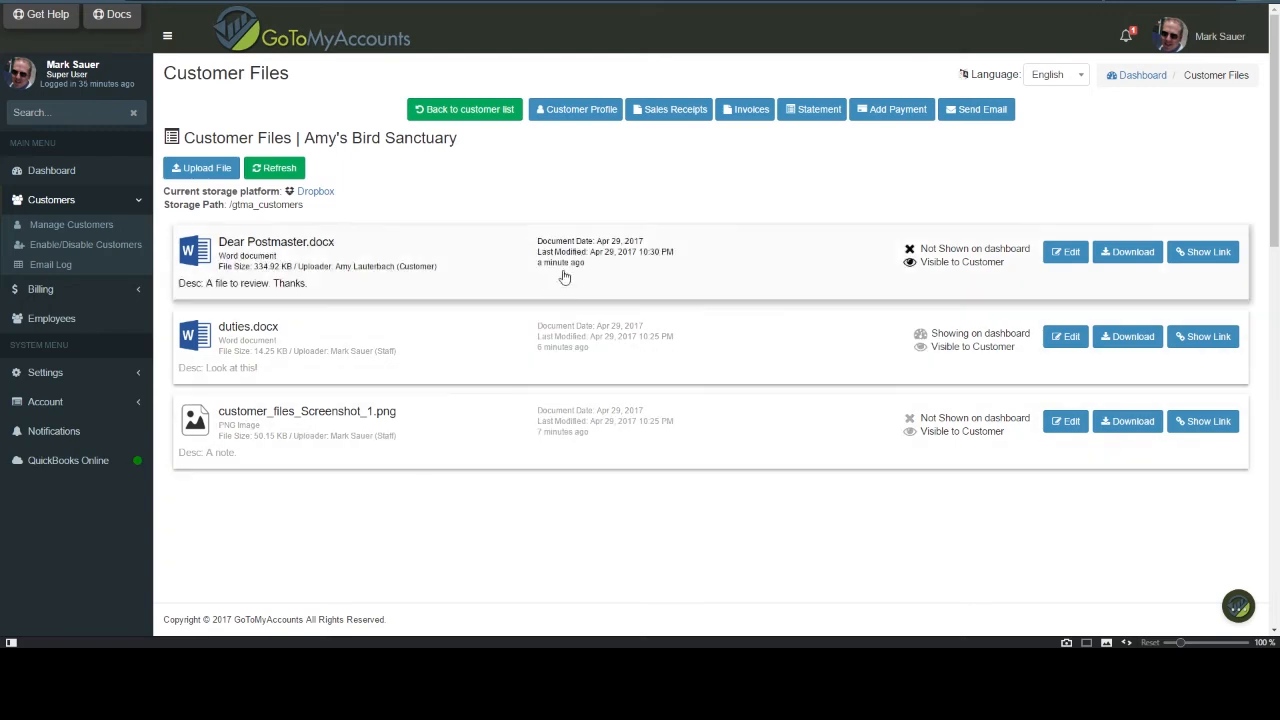
Permanently delete Dear Postmaster.docx from Amy's Bird Sanctuary's customer files.
right_click(641, 270)
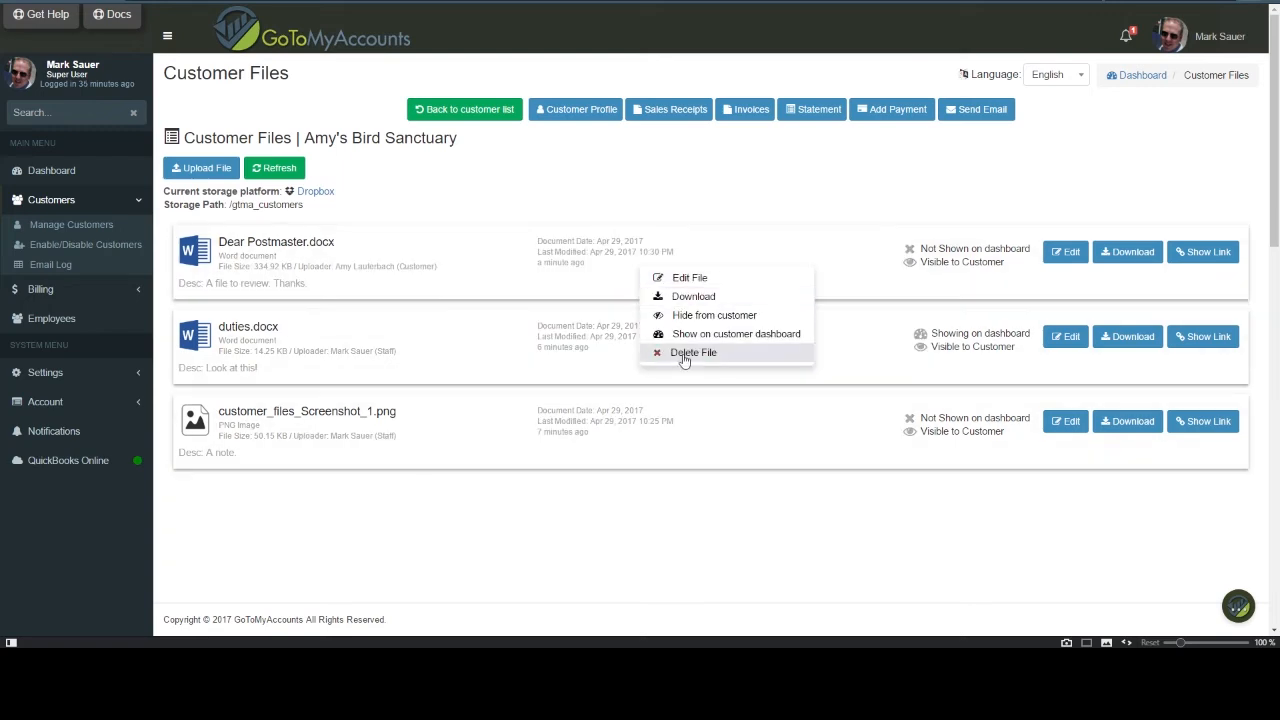
left_click(683, 352)
left_click(671, 399)
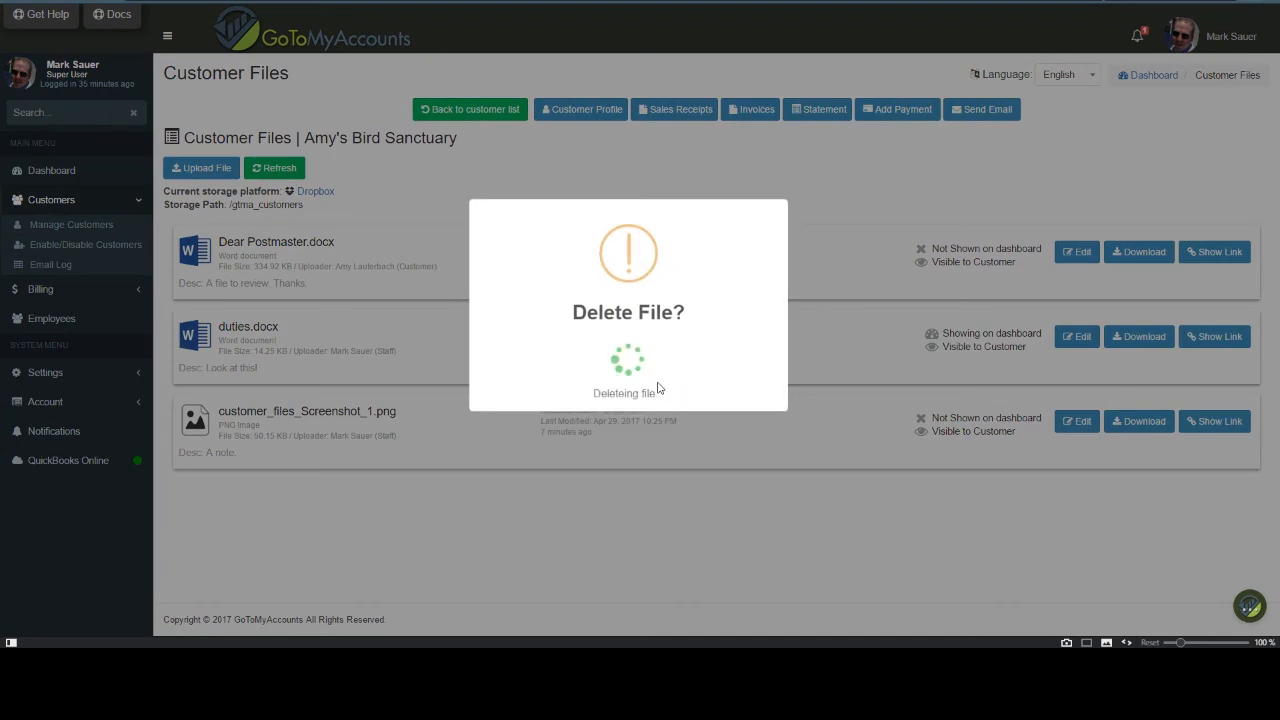
Switch to File Explorer and check the Amy's Bird Sanctuary folder in Dropbox, moving the window aside to see the portal's file list.
left_click_drag(1279, 460, 894, 97)
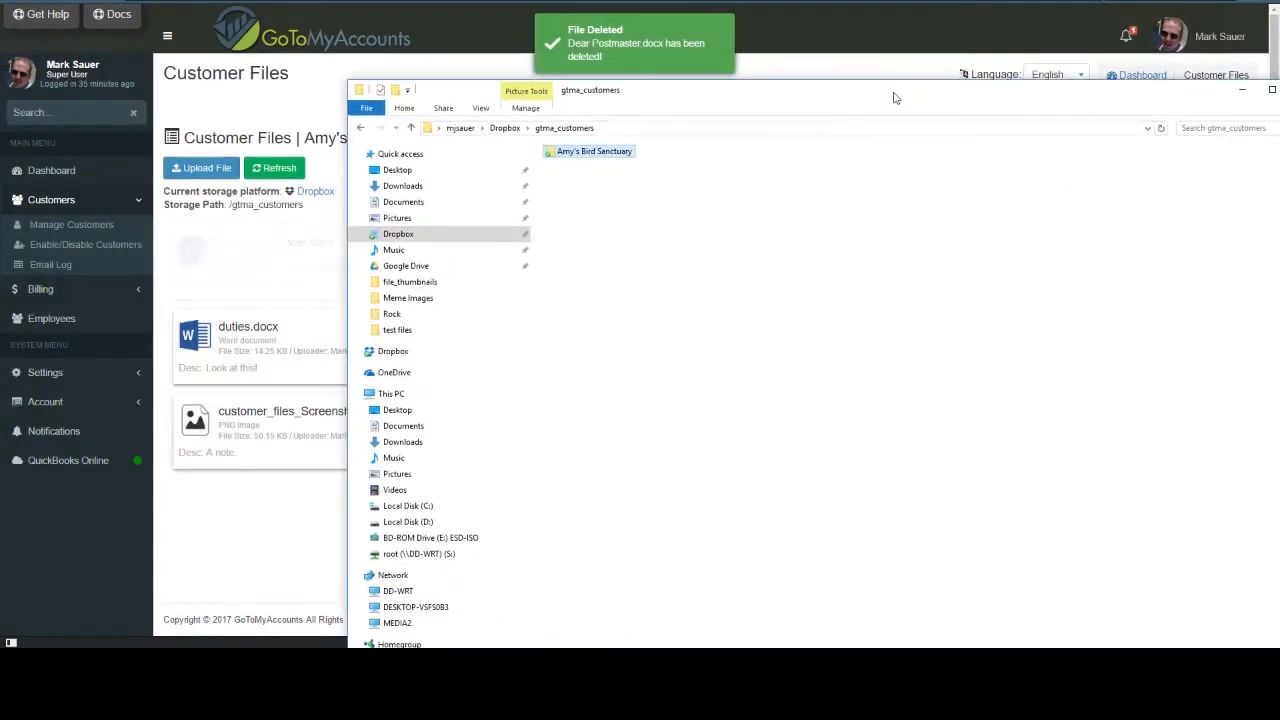
double_click(600, 159)
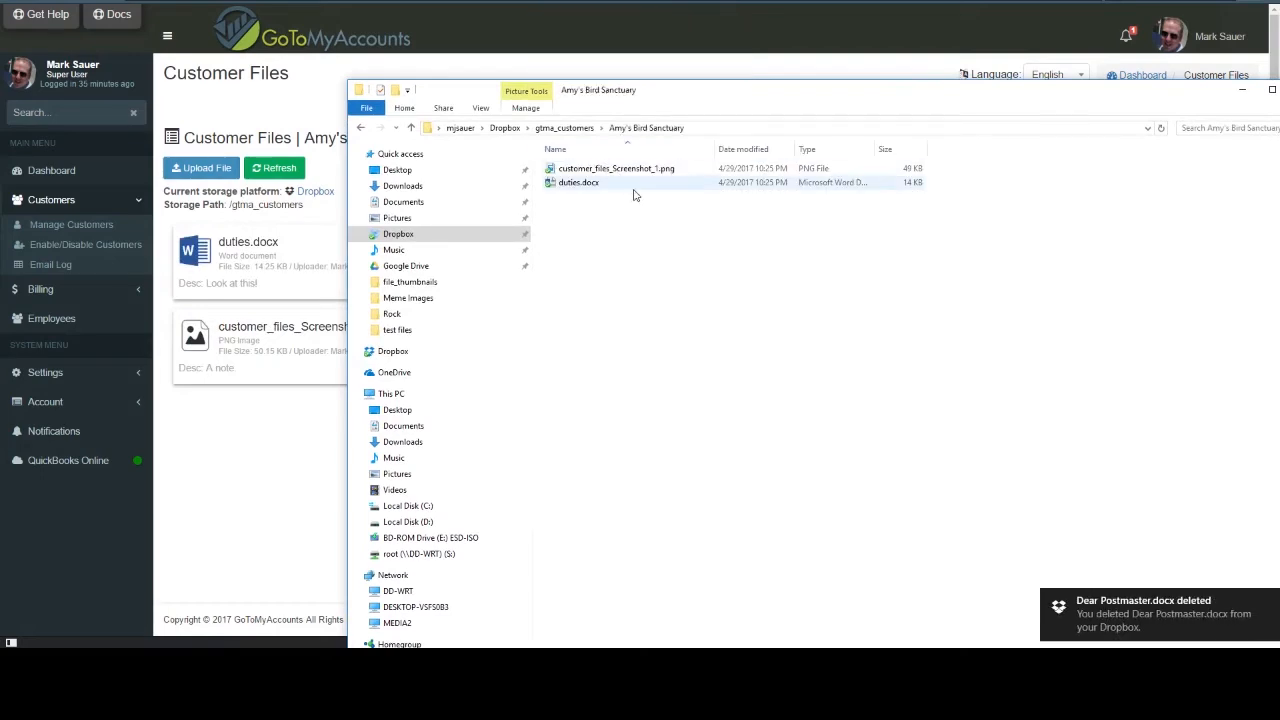
left_click_drag(697, 101, 1272, 56)
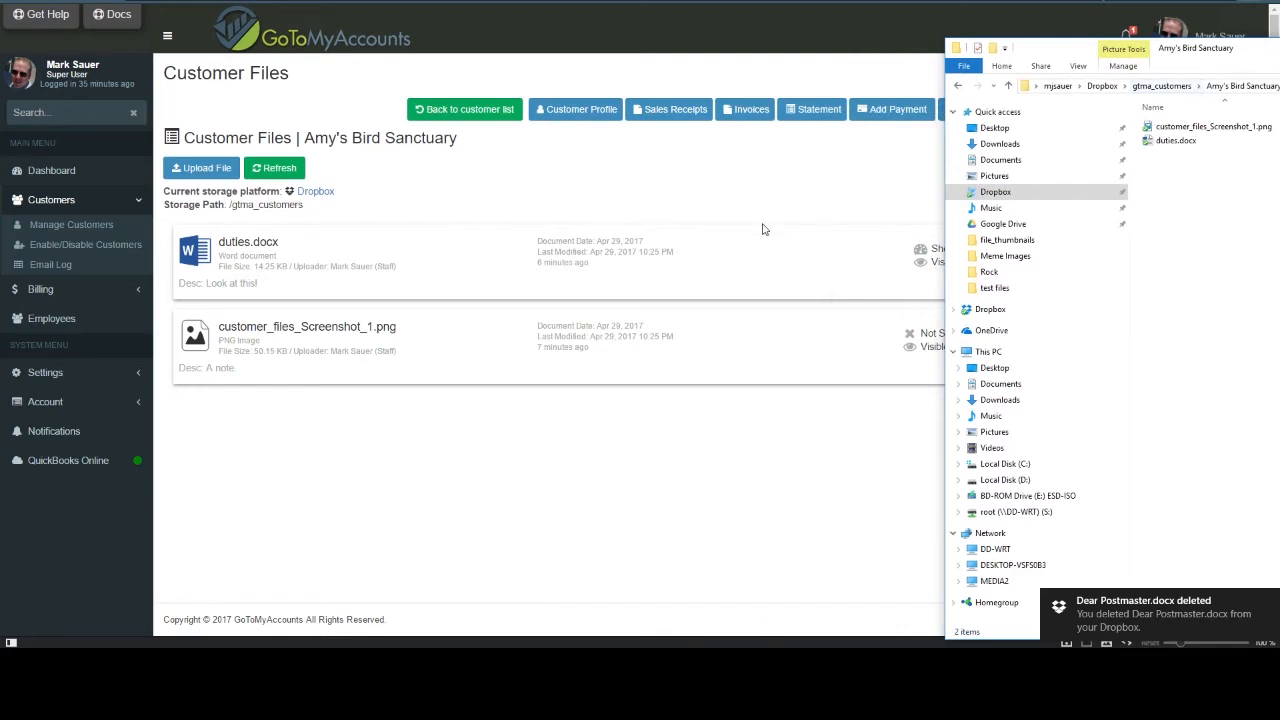
Permanently delete duties.docx from the portal's customer files and check the synced Dropbox folder.
right_click(484, 253)
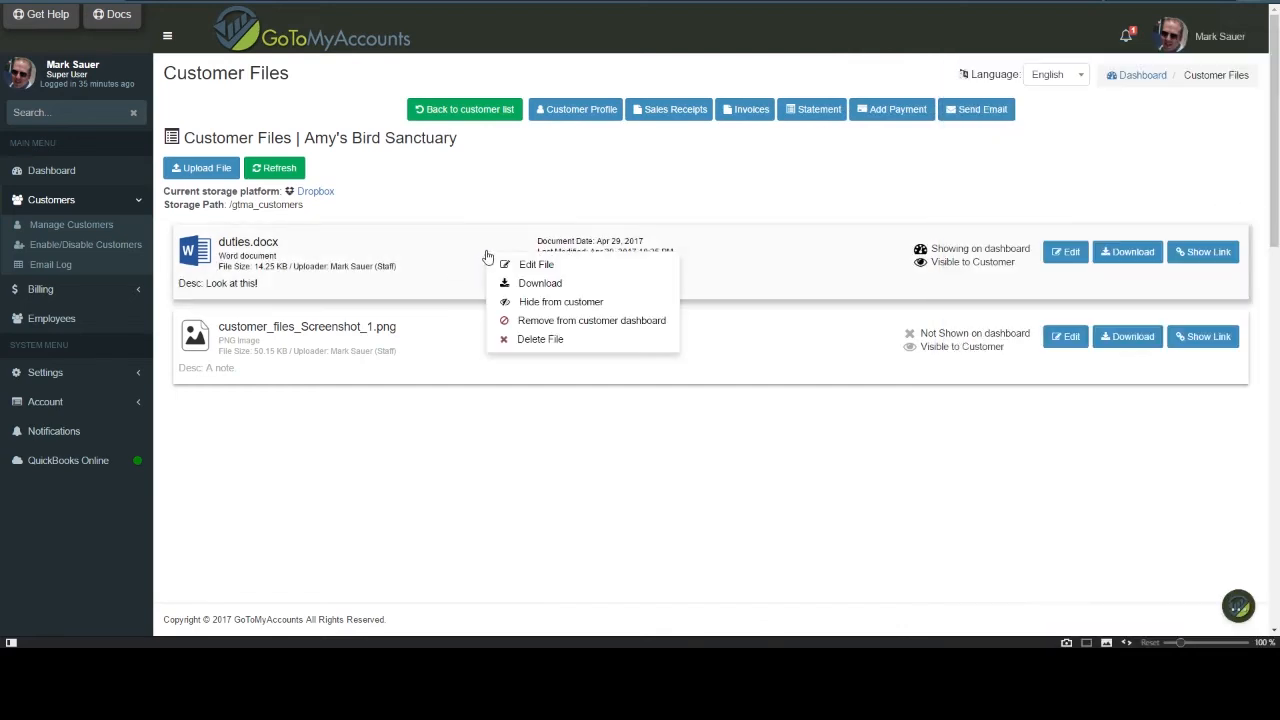
left_click(532, 338)
left_click(670, 403)
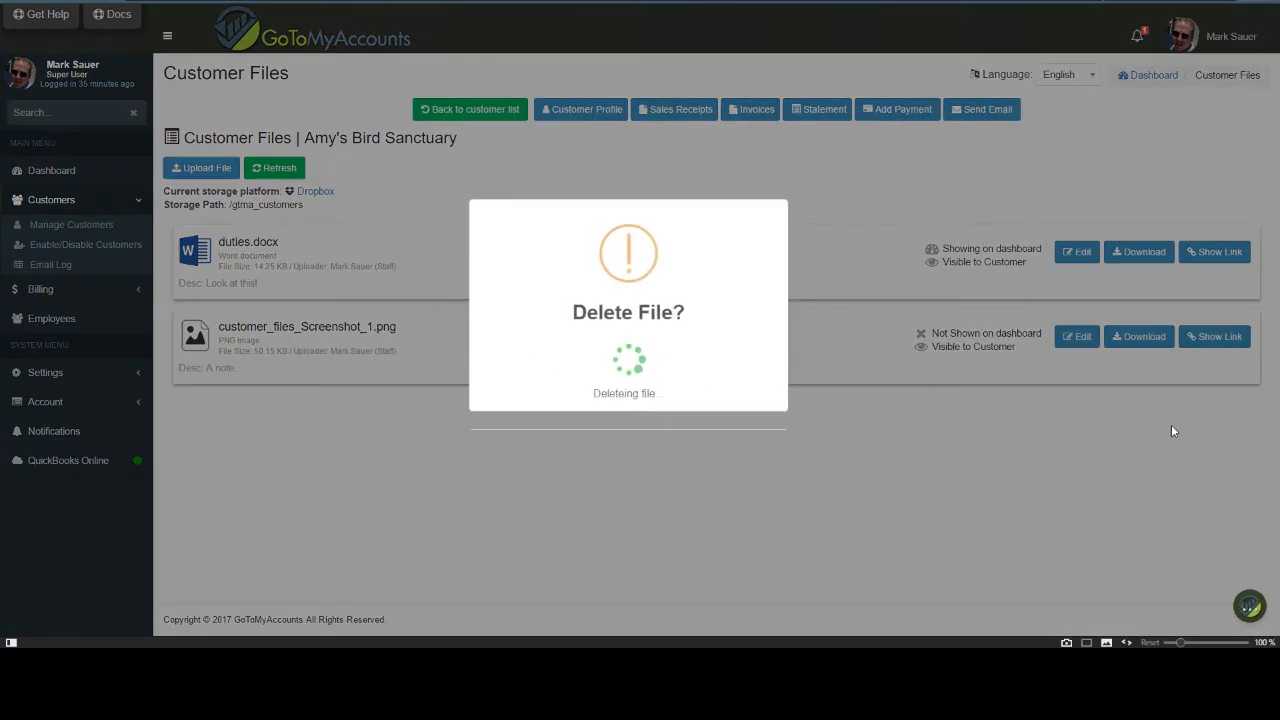
key("alt+Tab")
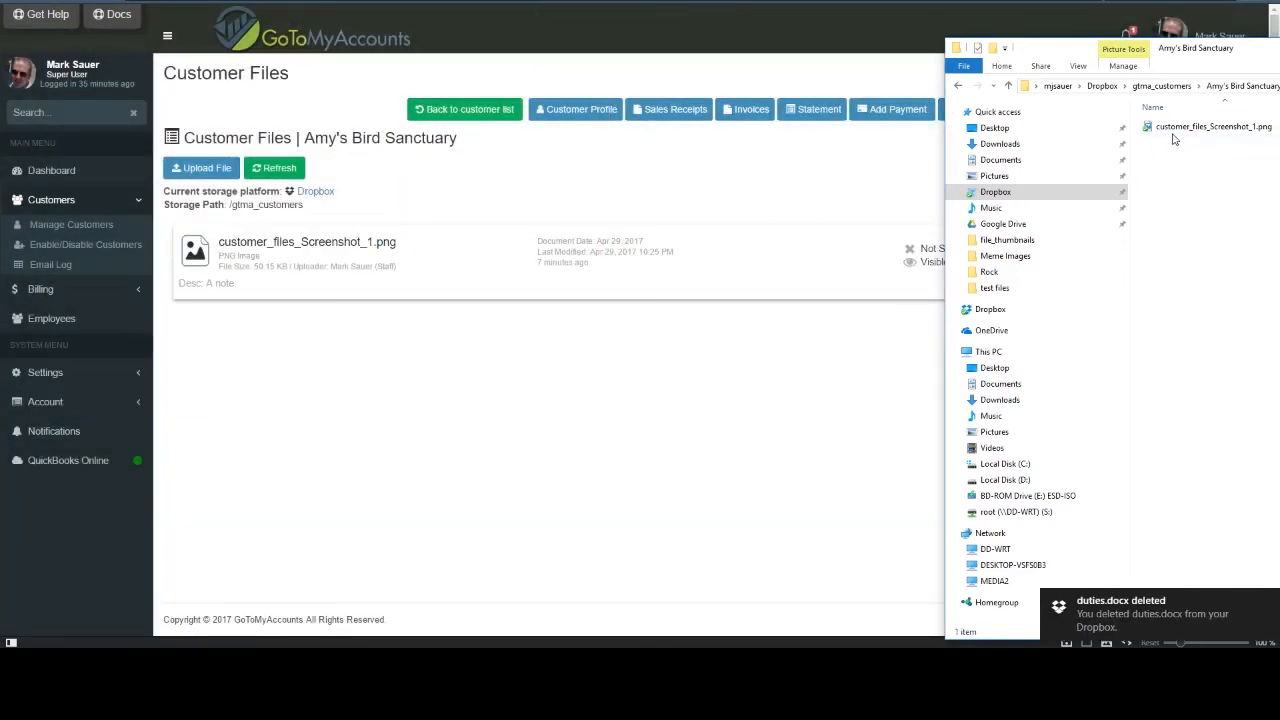
Permanently delete customer_files_Screenshot_1.png from the portal's customer files and check the synced Dropbox folder.
right_click(553, 262)
left_click(600, 345)
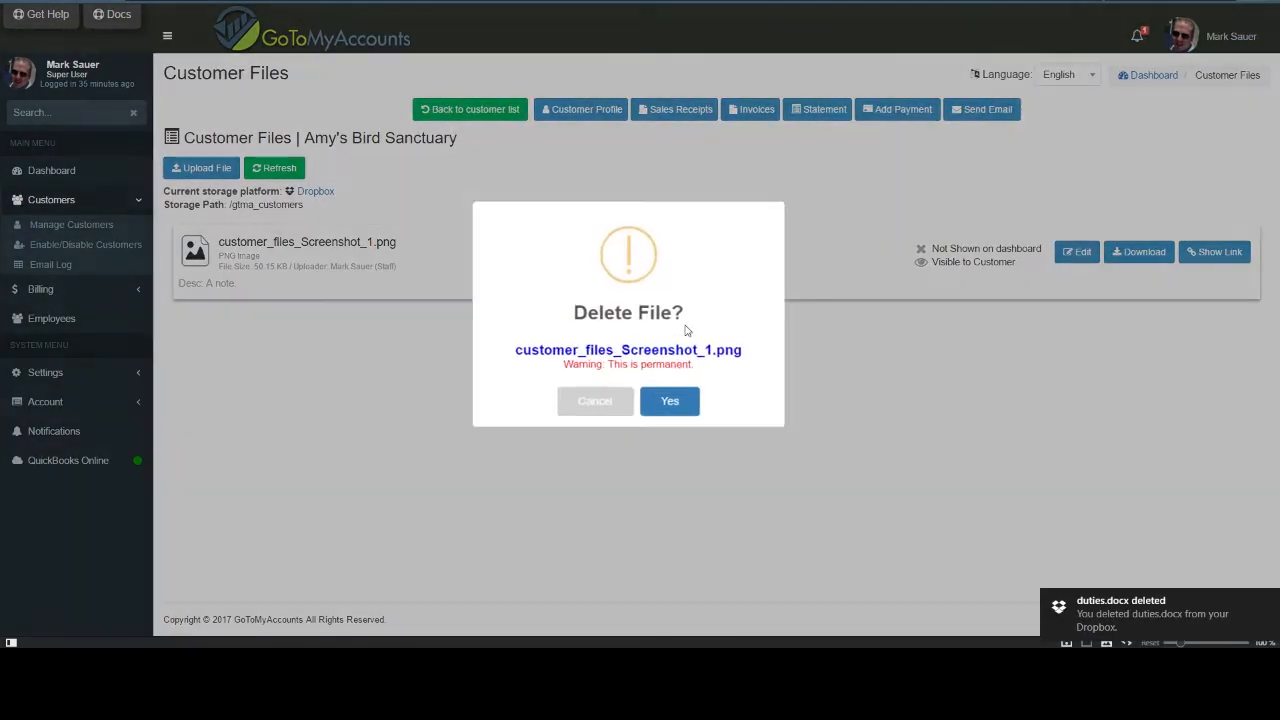
left_click(670, 405)
key("alt+Tab")
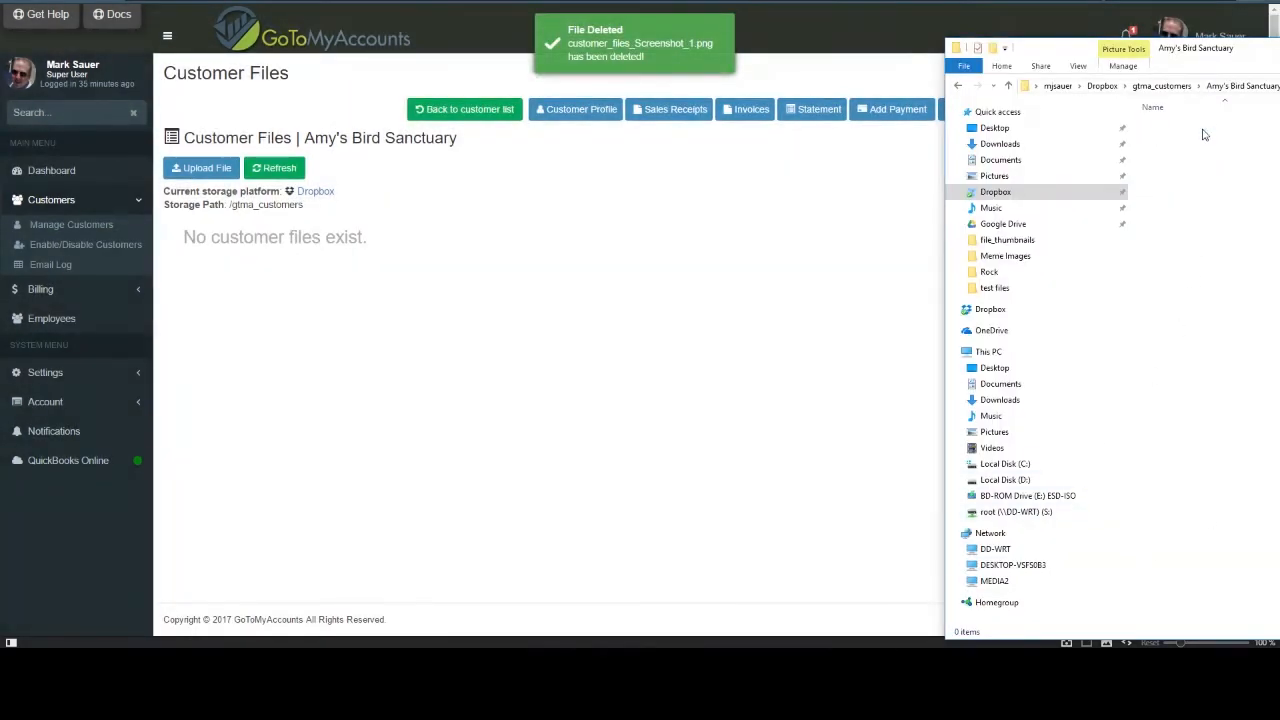
Bring the Explorer window into full view, go up to gtma_customers and reopen the Amy's Bird Sanctuary folder.
left_click_drag(1222, 52, 574, 39)
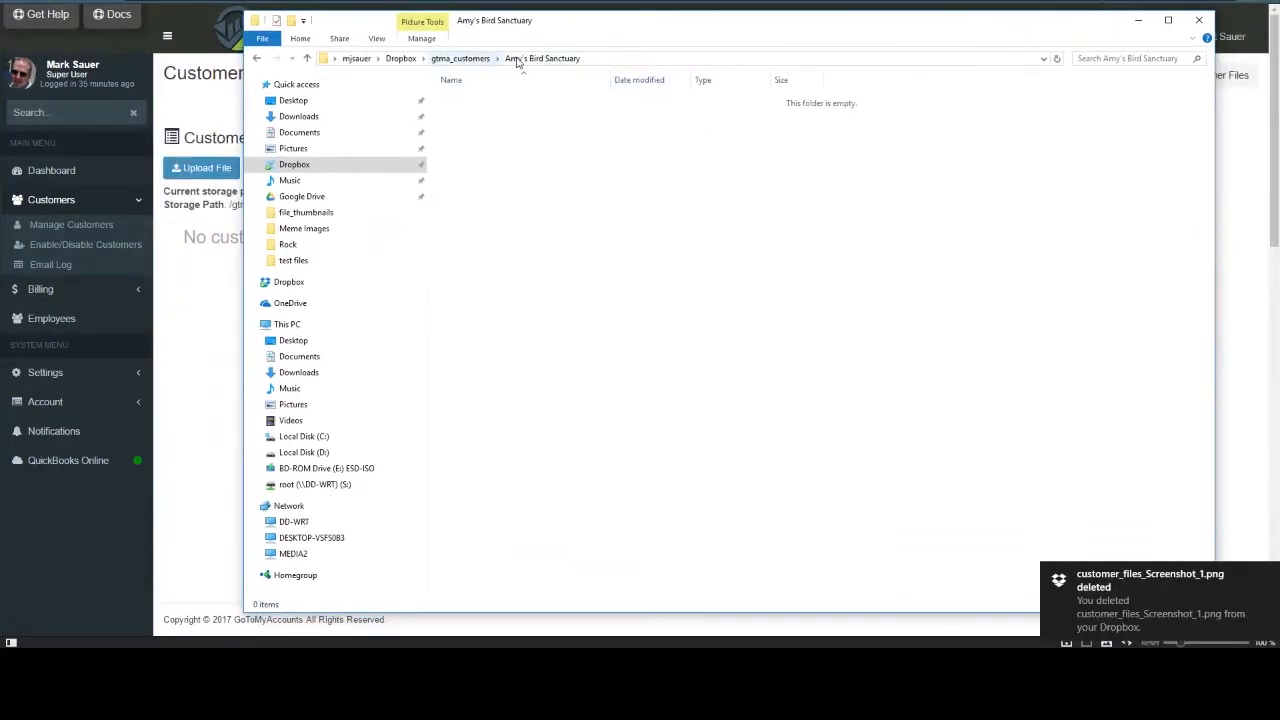
left_click(468, 60)
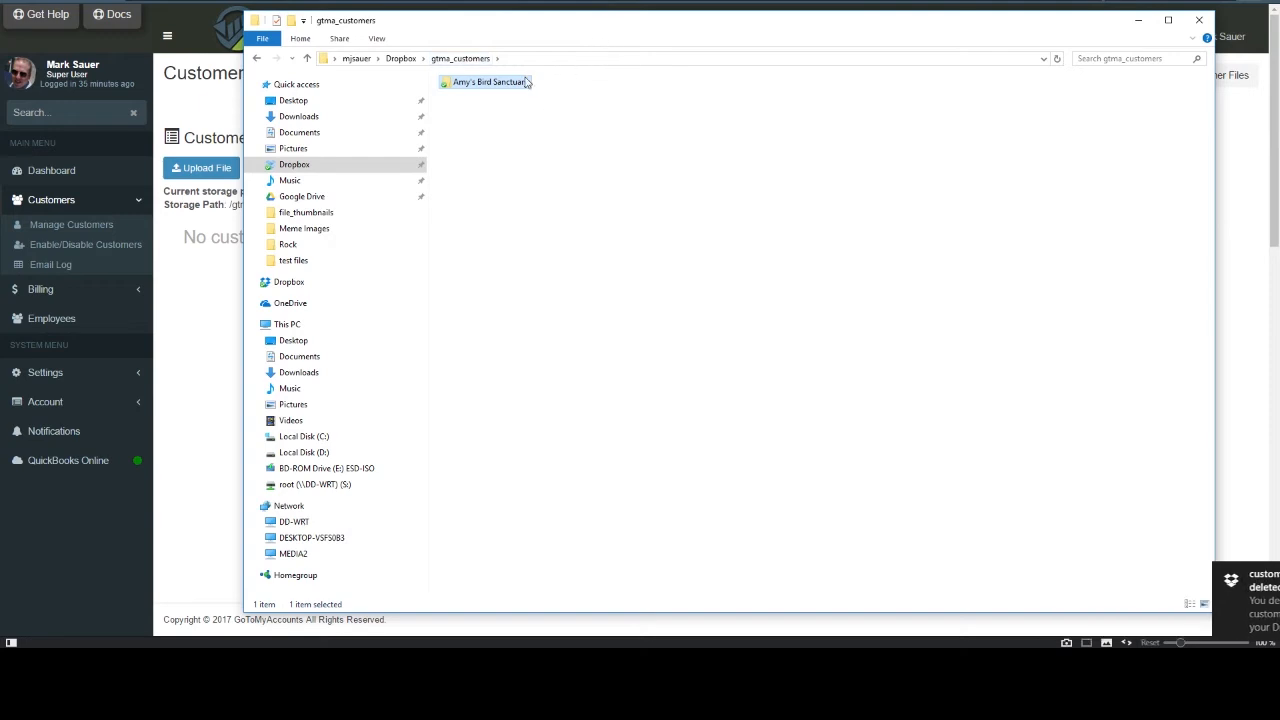
double_click(526, 82)
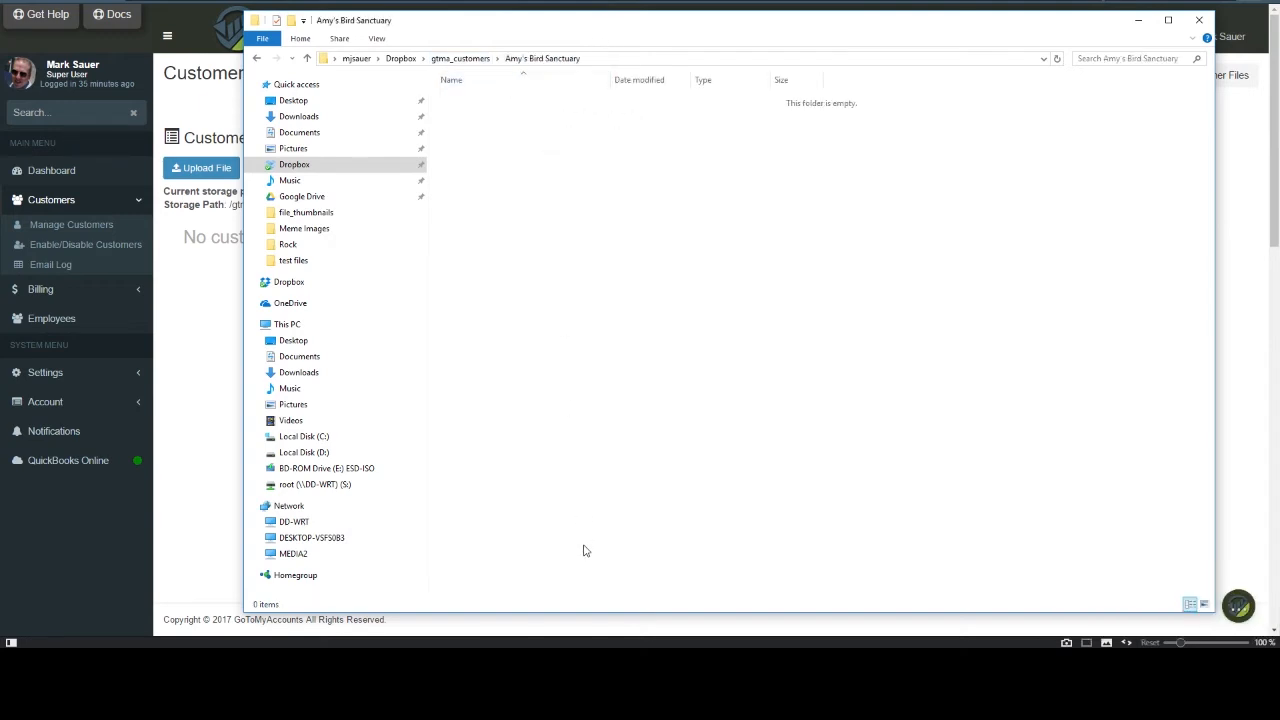
Paste customer_files_Screenshot_2.png into the Amy's Bird Sanctuary folder in Dropbox and refresh the portal's customer file list.
left_click_drag(618, 30, 586, 24)
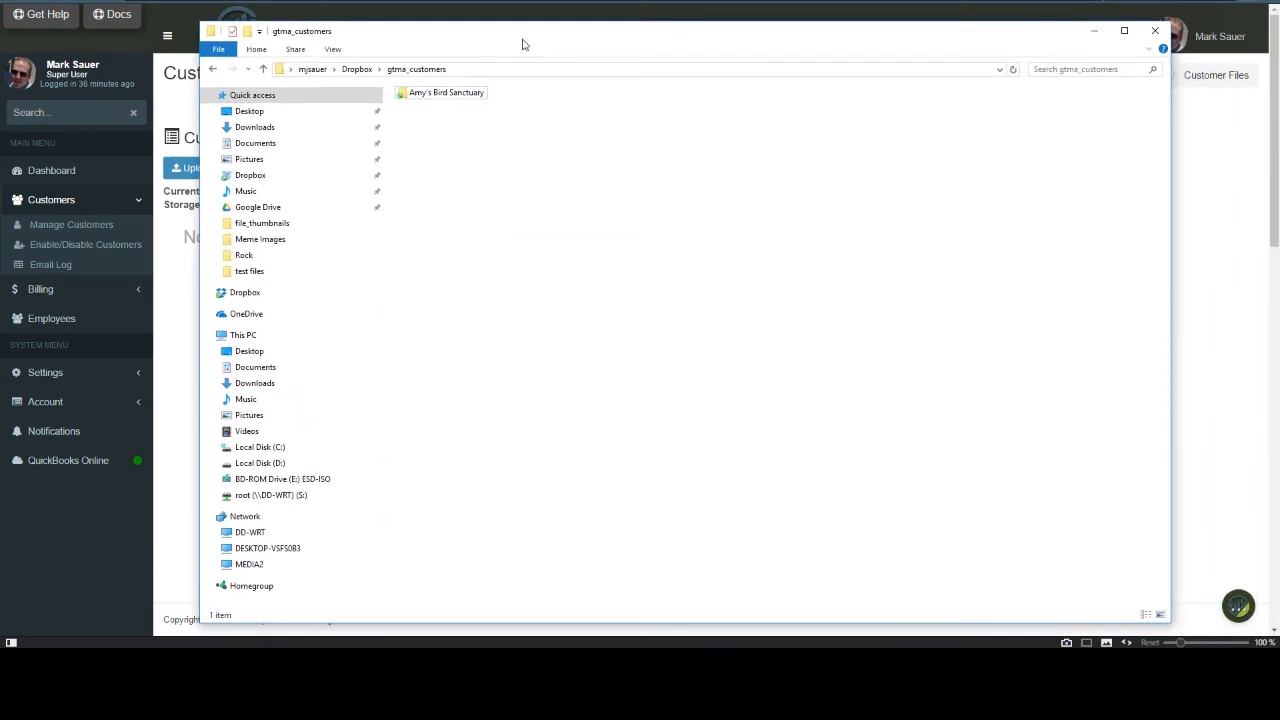
double_click(441, 92)
right_click(500, 138)
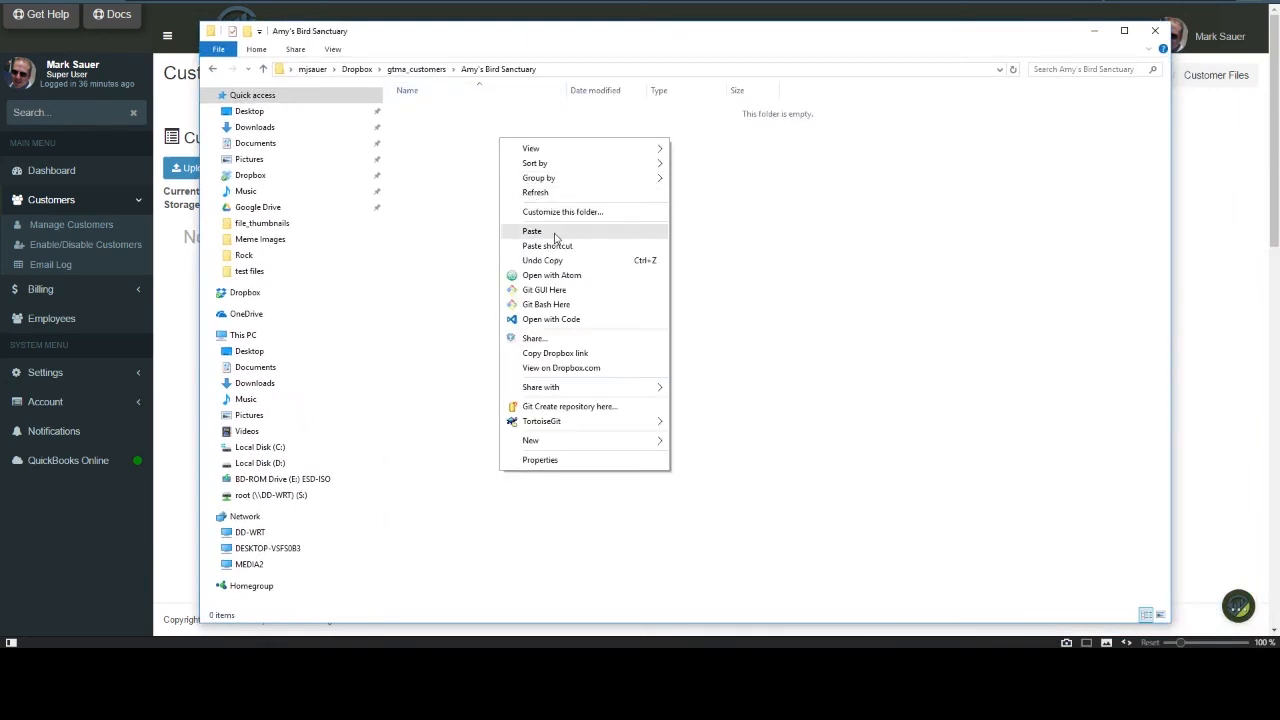
left_click(553, 233)
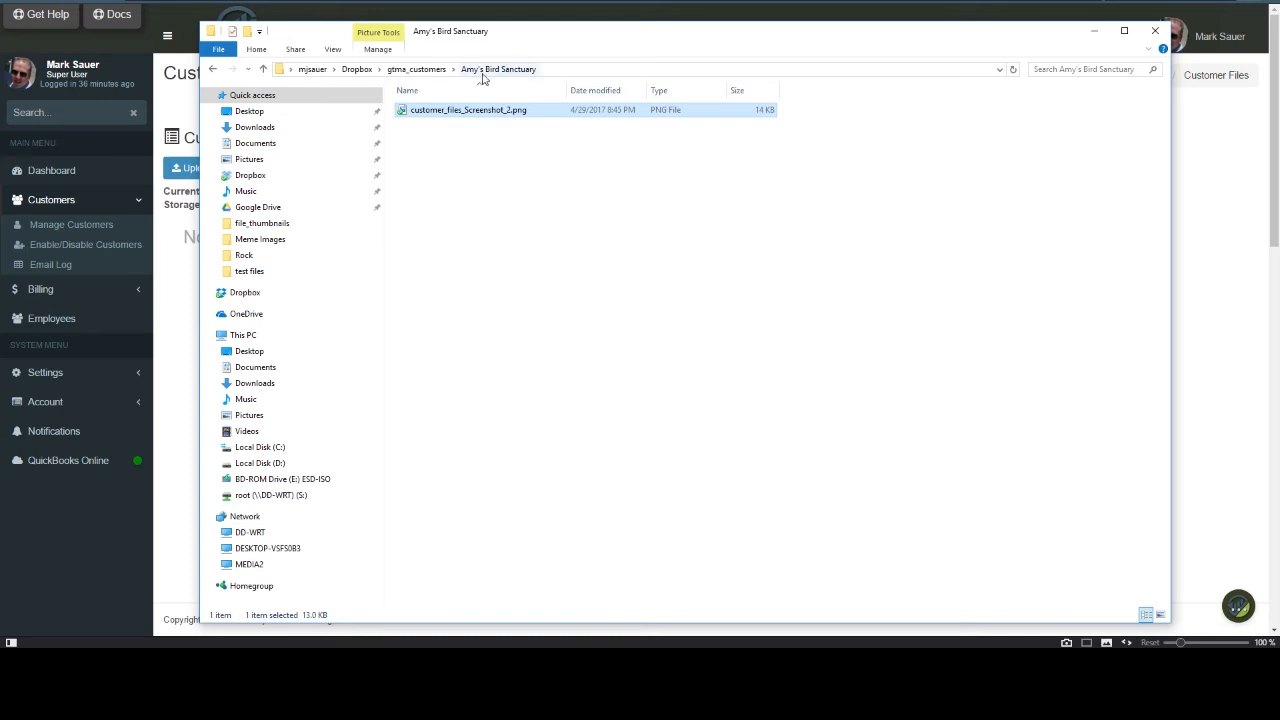
left_click_drag(549, 35, 1279, 455)
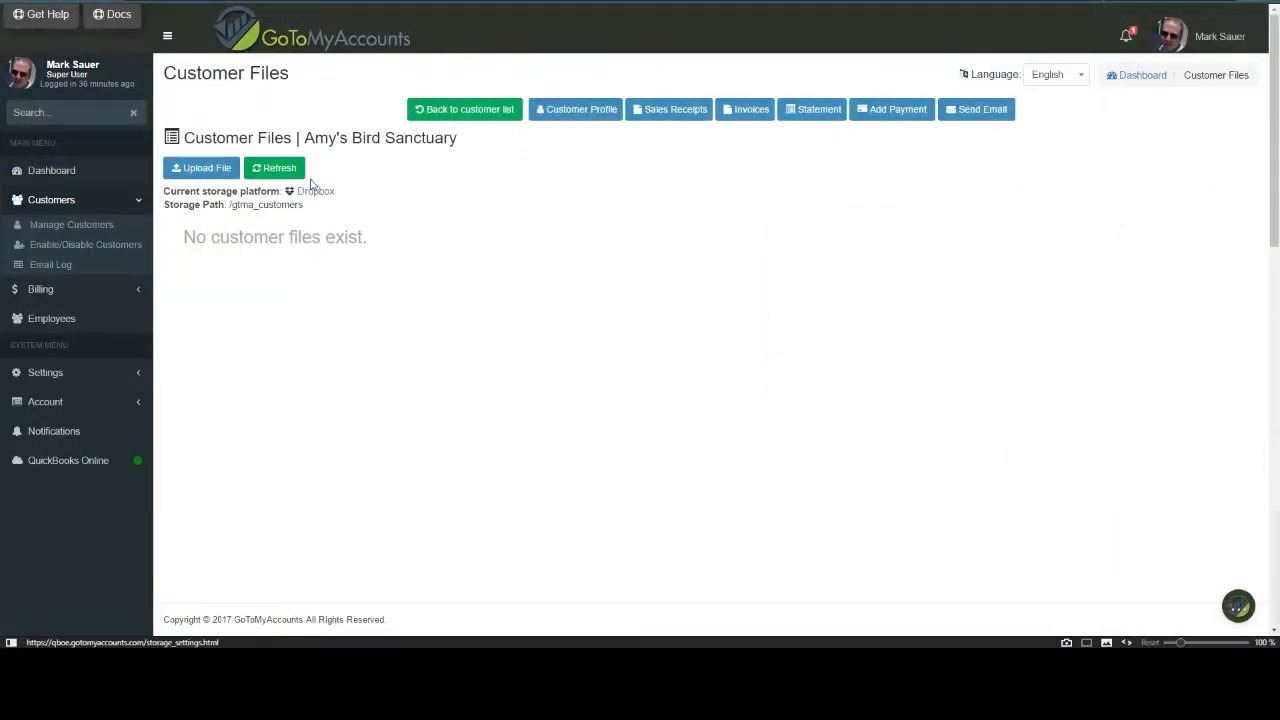
left_click(274, 168)
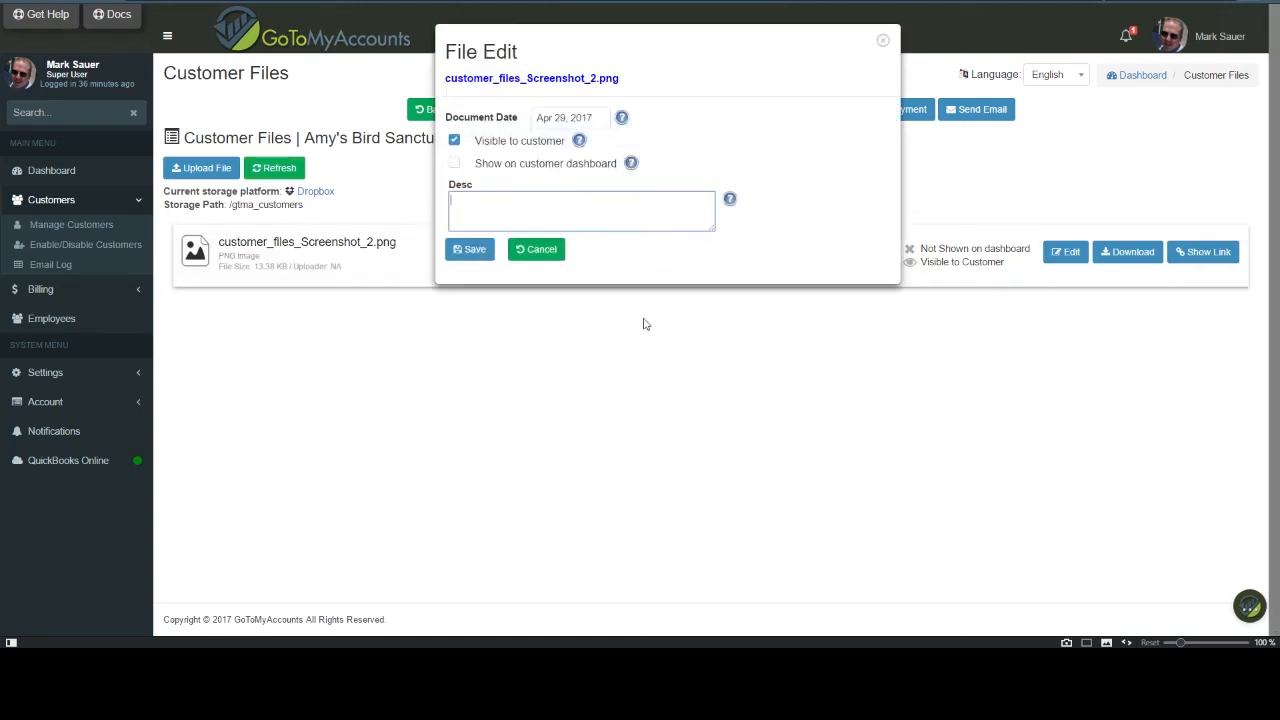
Set customer_files_Screenshot_2.png's document date to Apr 28, 2017, show it on the customer dashboard, and save the description "Note again.".
left_click(571, 118)
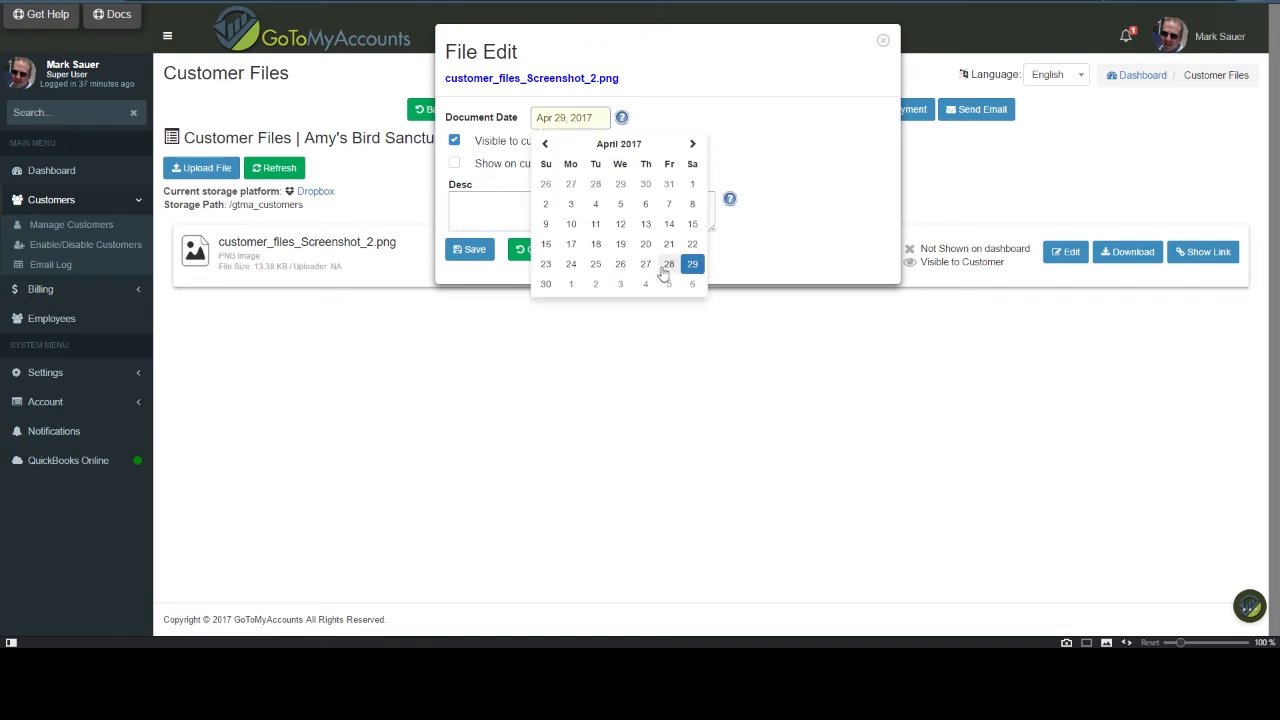
left_click(668, 265)
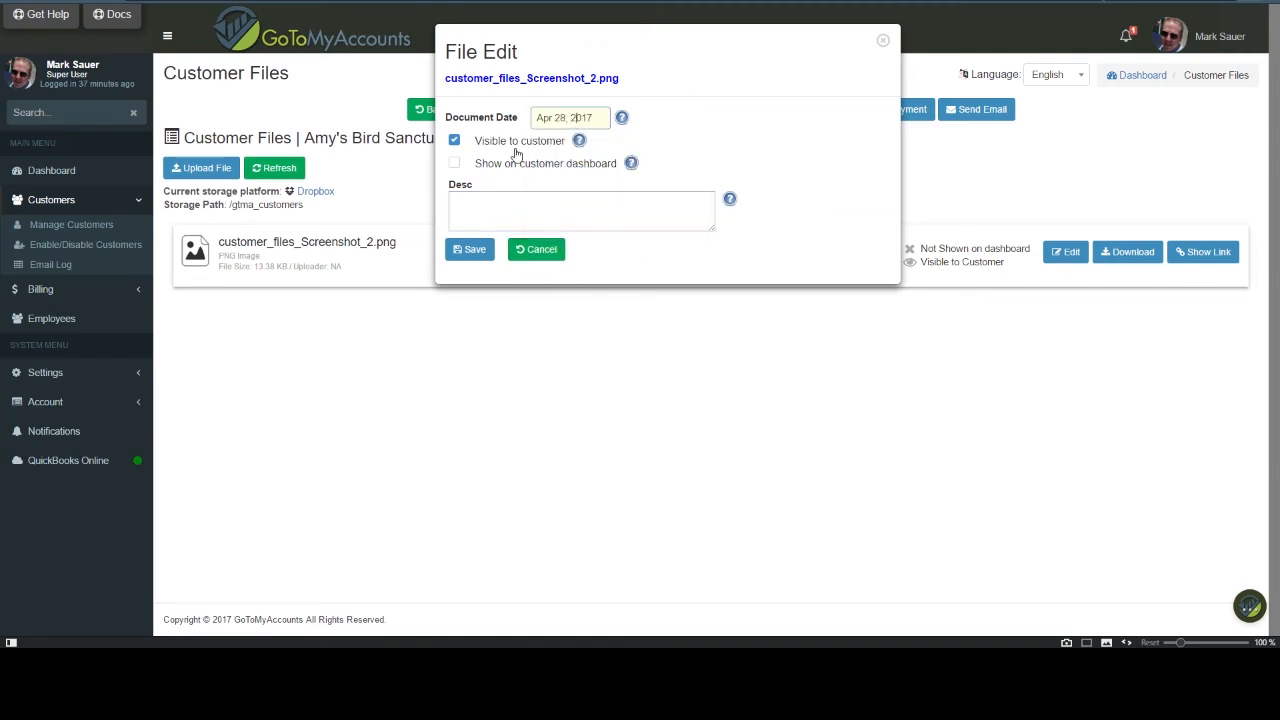
left_click(522, 165)
left_click(560, 210)
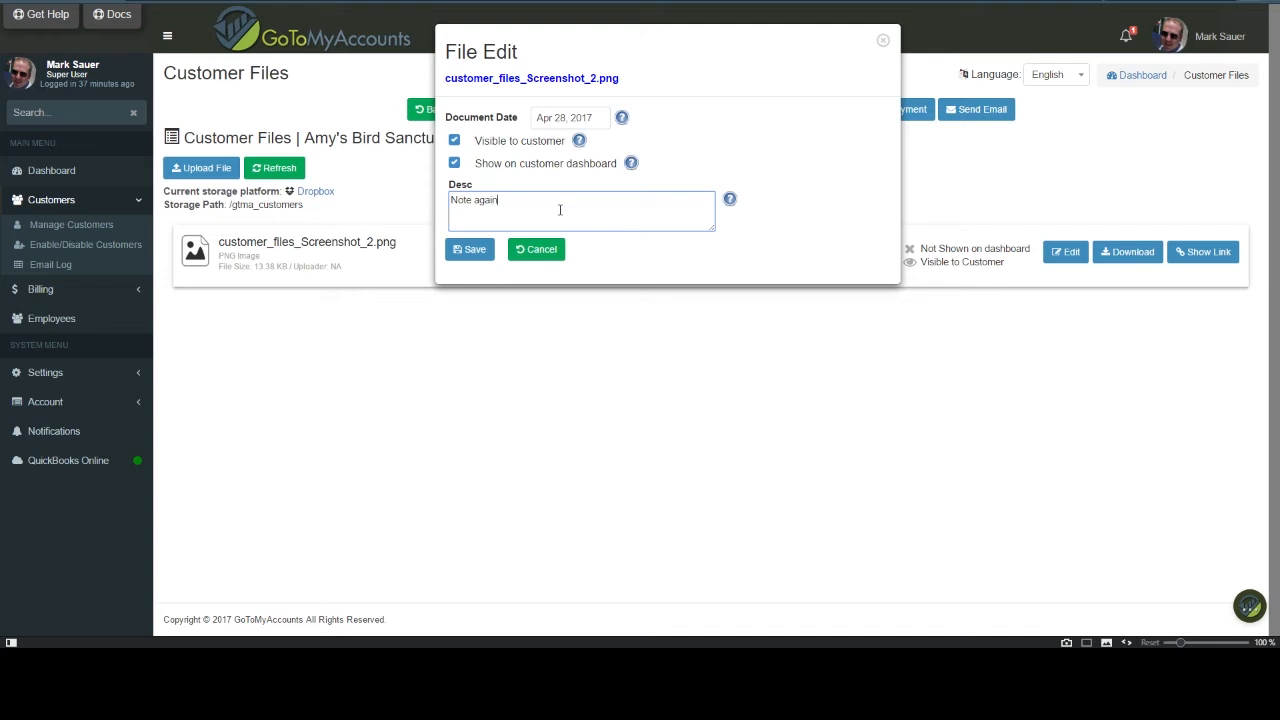
left_click(476, 249)
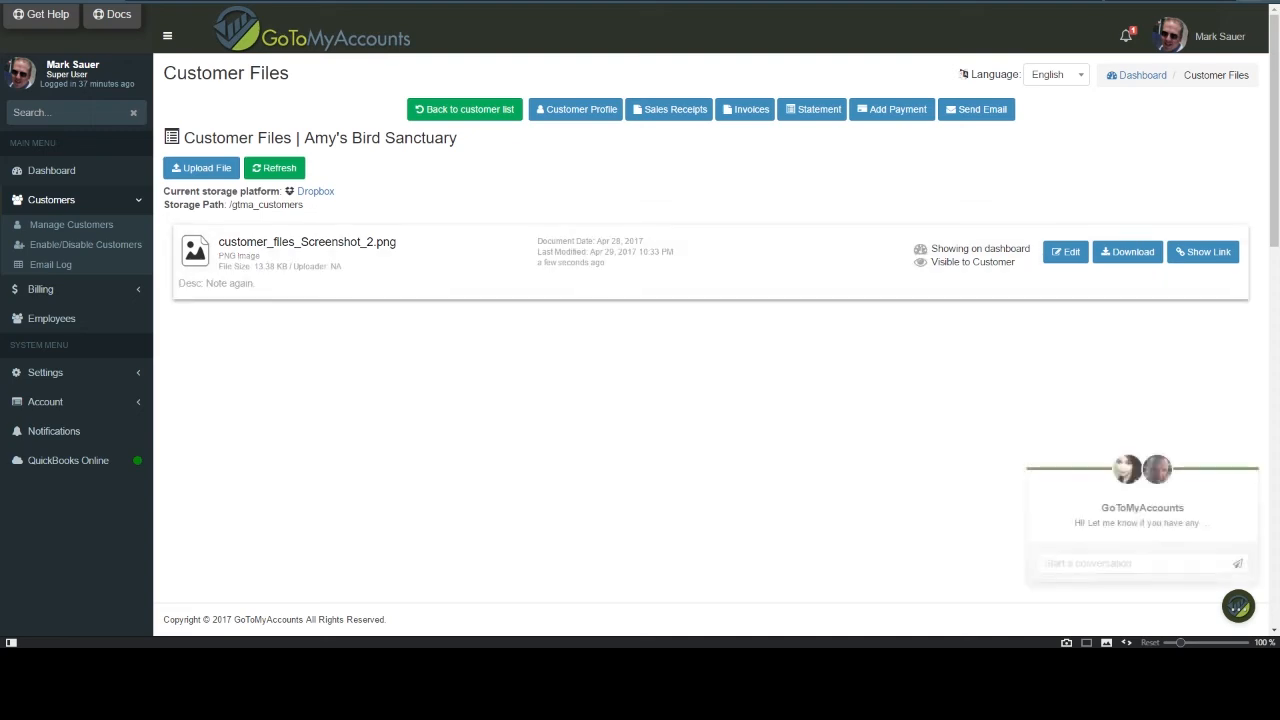
Permanently delete customer_files_Screenshot_2.png from the portal's customer files and check the synced Dropbox folder.
left_click_drag(1279, 535, 1180, 148)
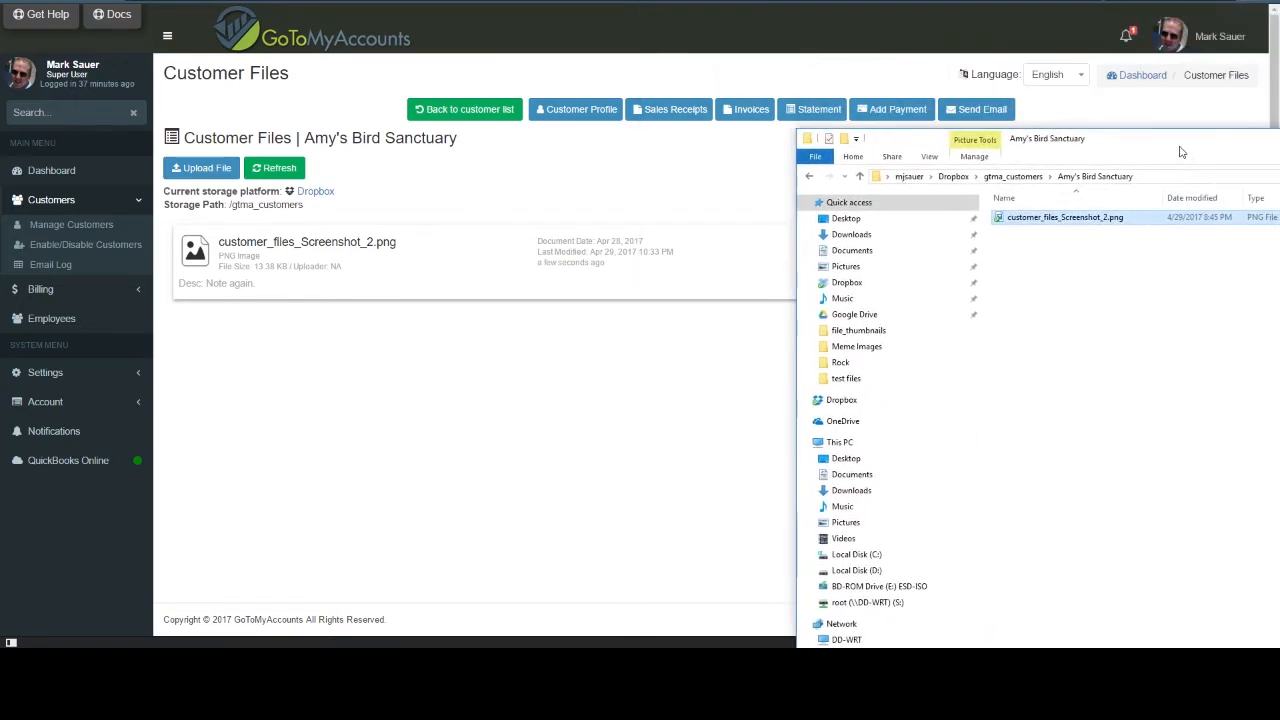
right_click(477, 258)
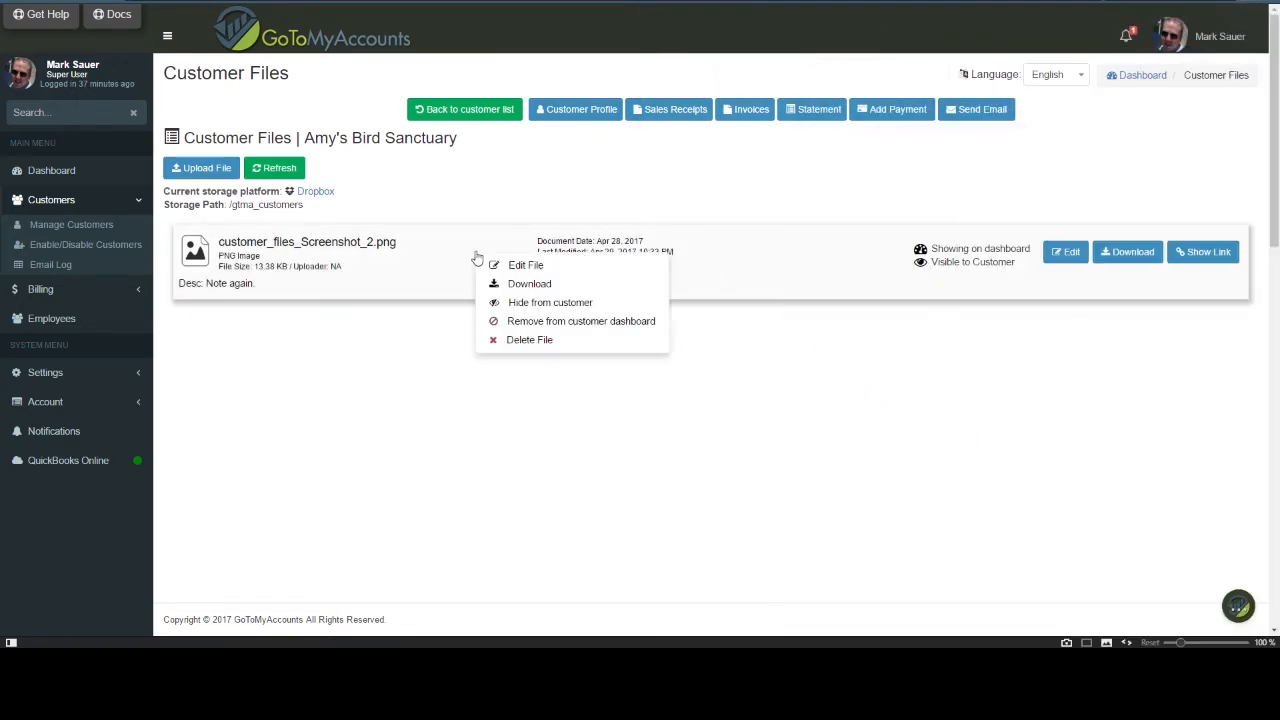
left_click(533, 341)
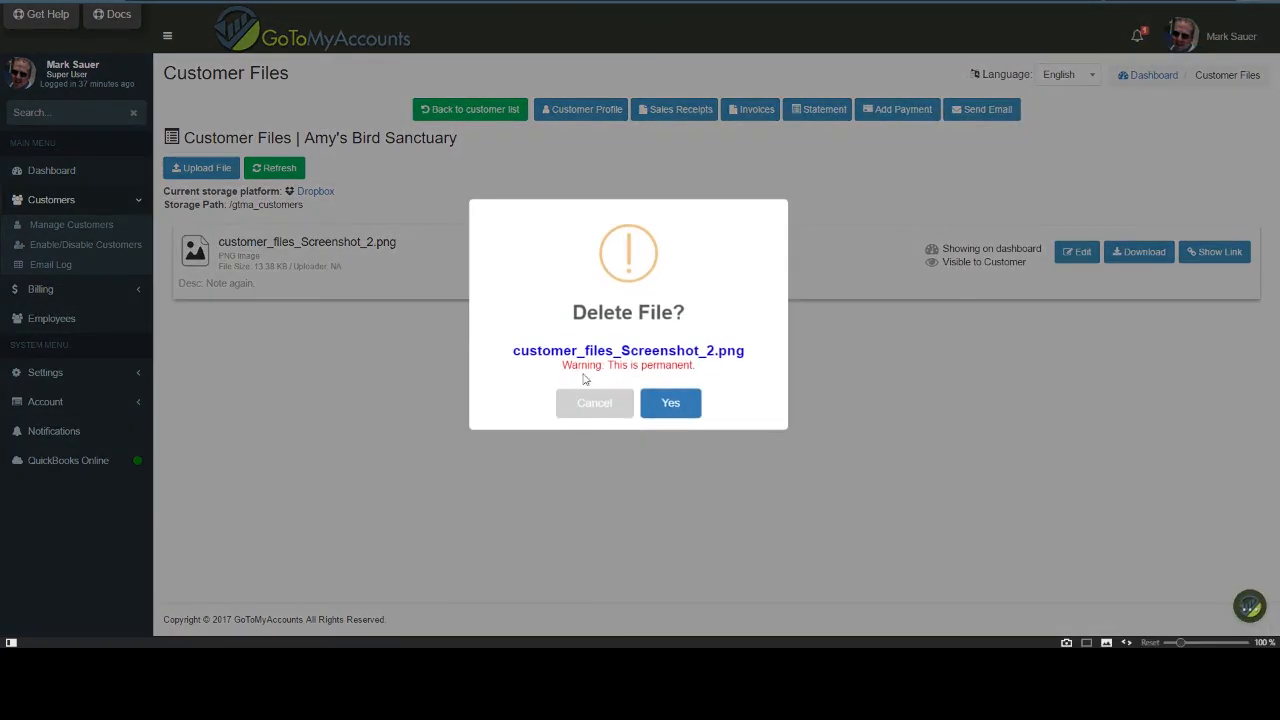
left_click(672, 404)
key("alt+Tab")
left_click_drag(1147, 139, 1030, 84)
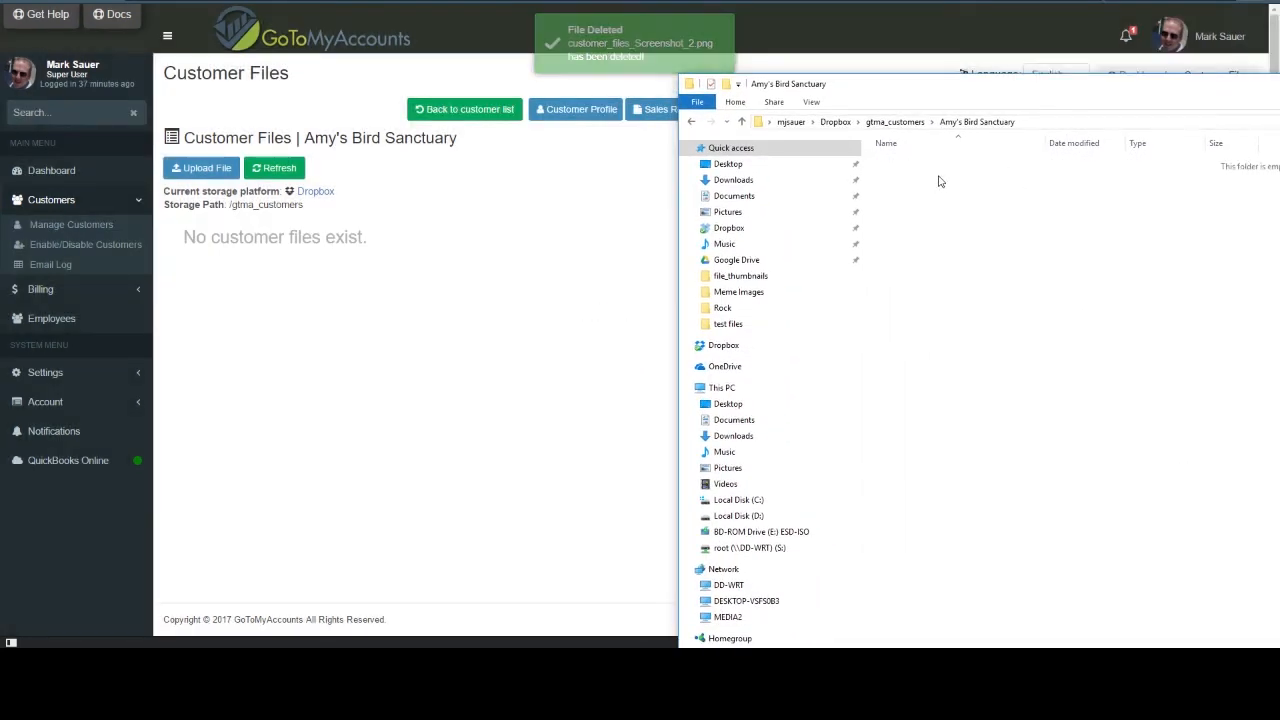
Paste customer_files_Screenshot_2.png into the synced Dropbox folder again and reload the customer file list in the portal.
left_click_drag(956, 88, 482, 20)
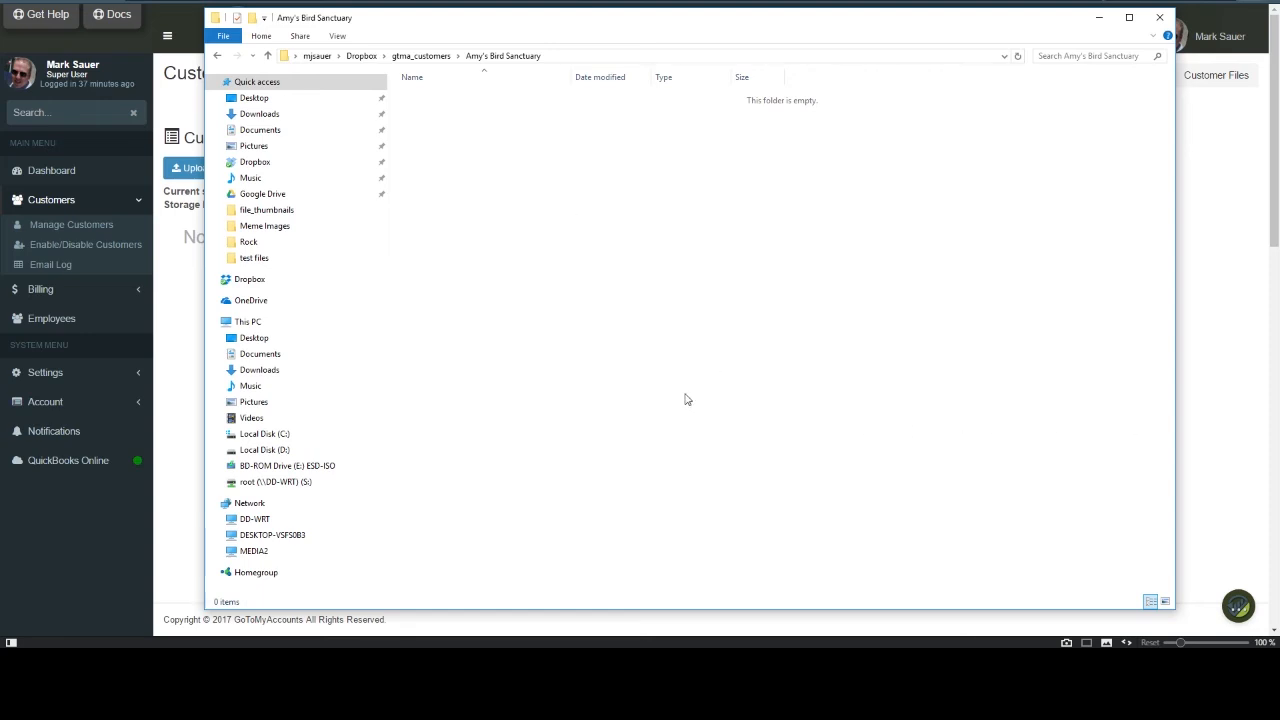
right_click(482, 186)
left_click(500, 277)
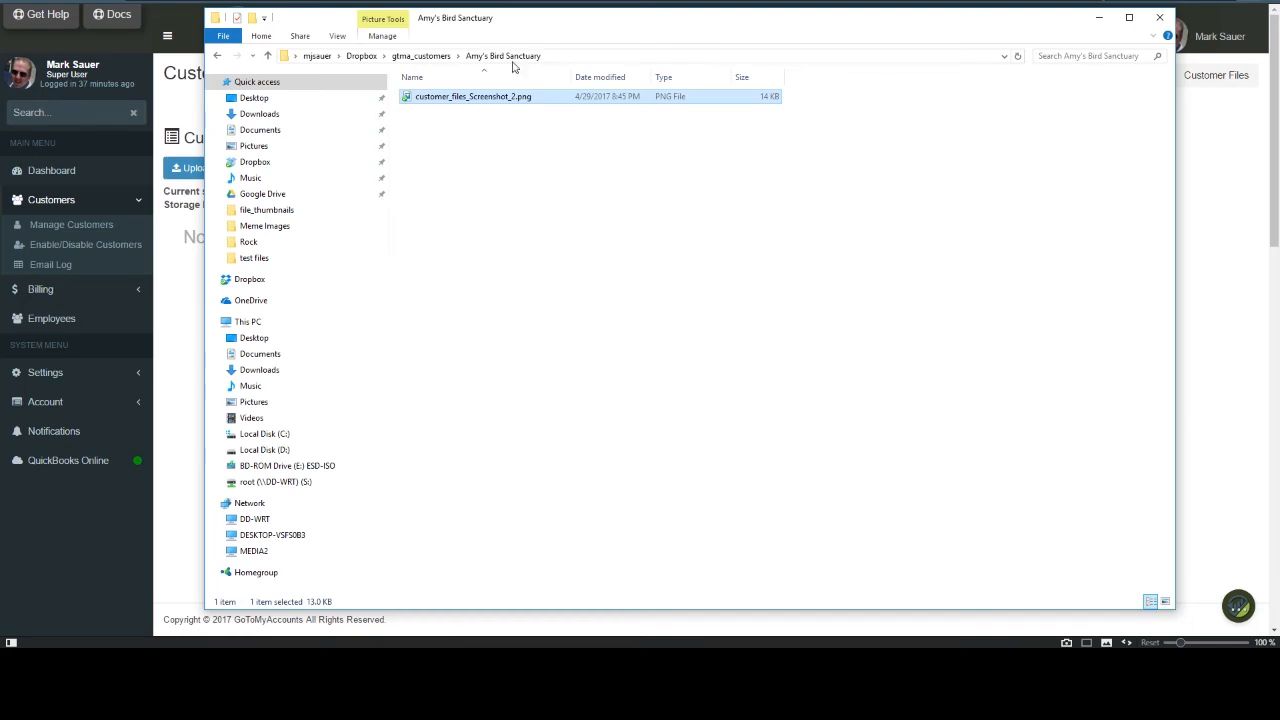
left_click_drag(533, 20, 1279, 384)
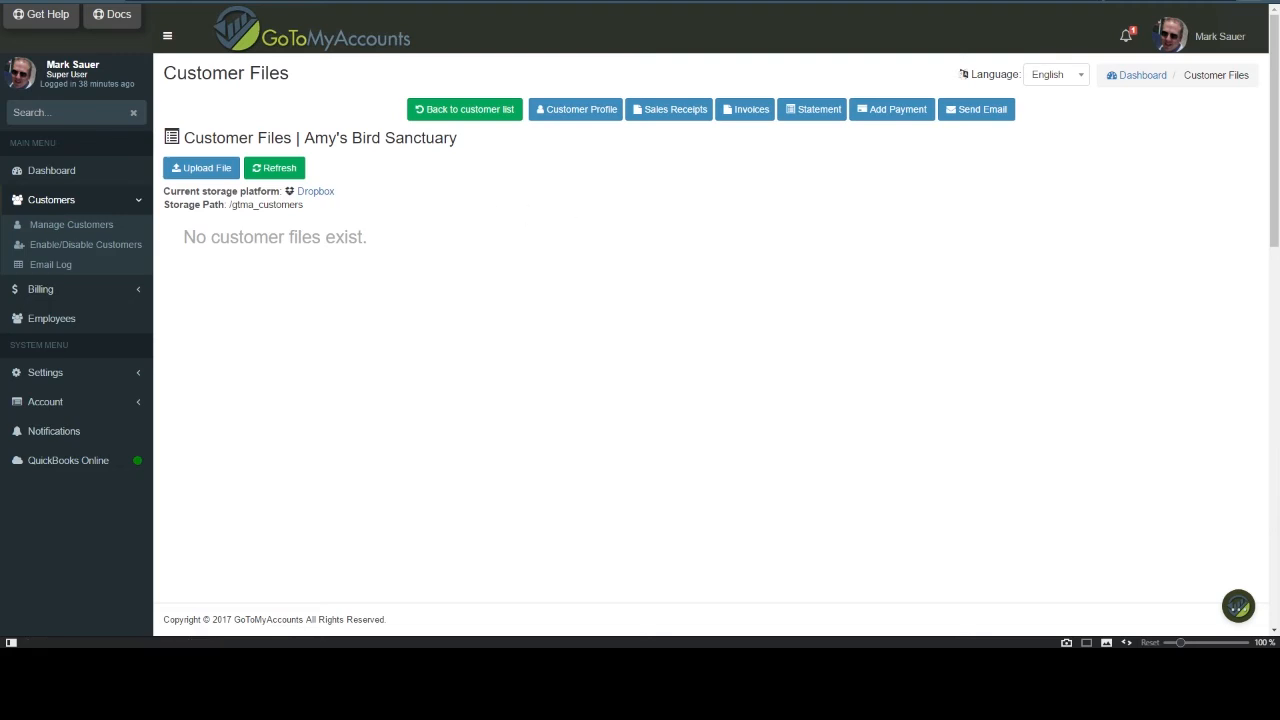
left_click(274, 168)
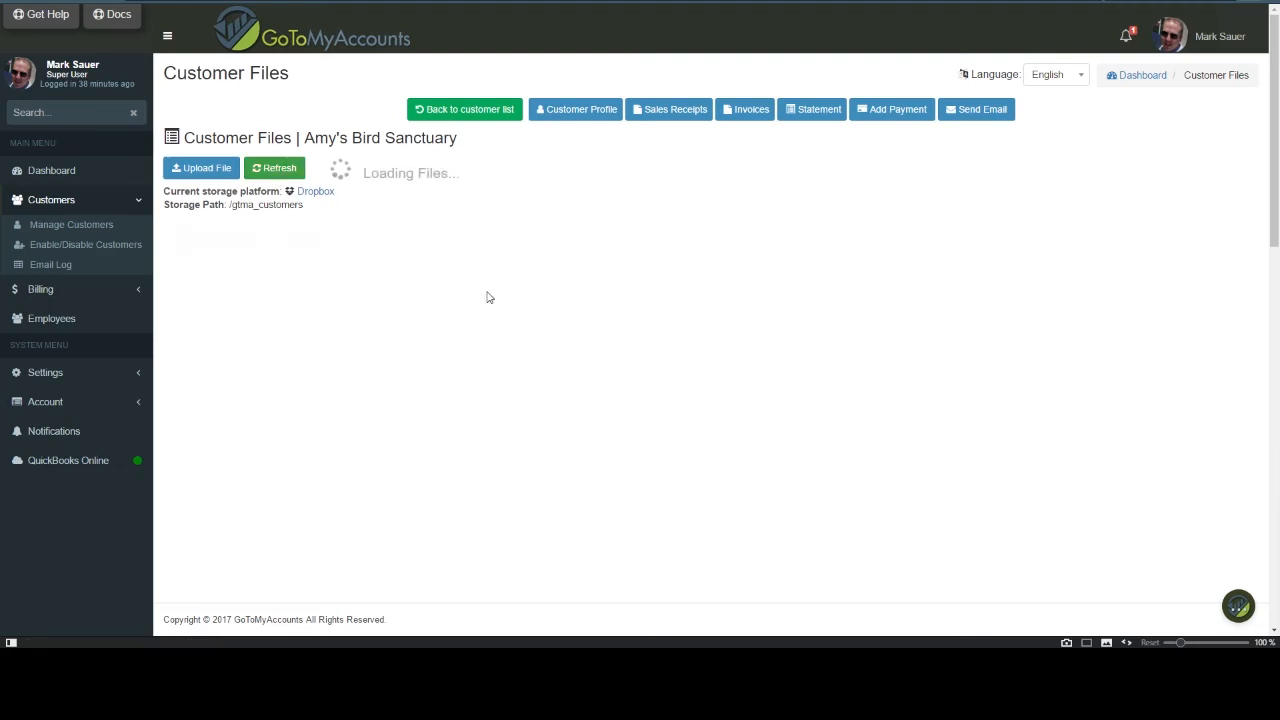
Hide customer_files_Screenshot_2.png from the customer, and permanently delete it from the portal's customer files.
right_click(610, 259)
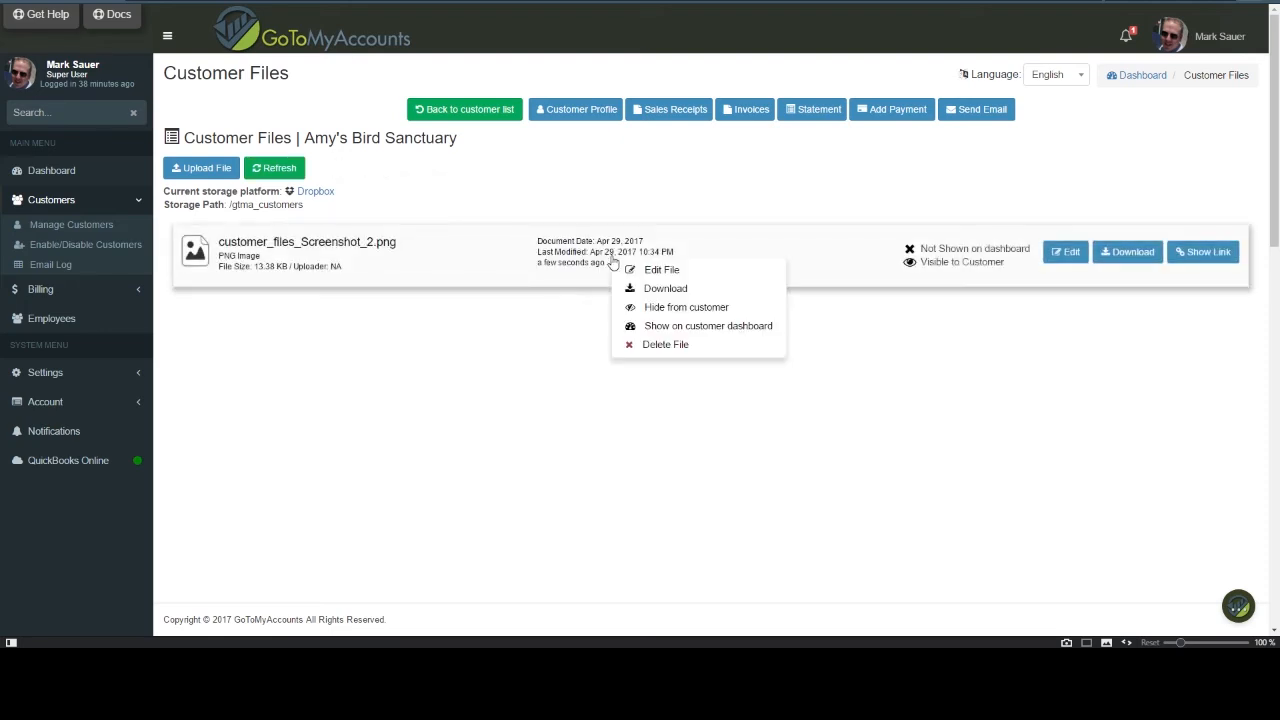
left_click(670, 309)
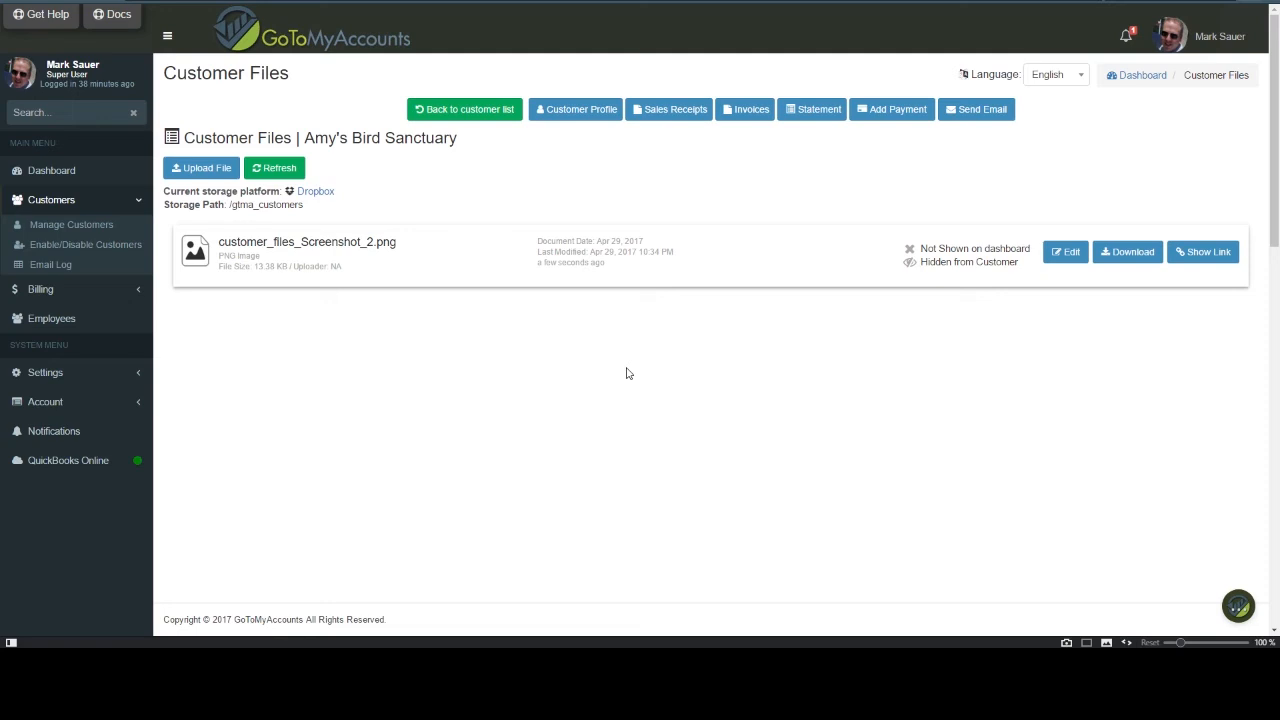
right_click(449, 240)
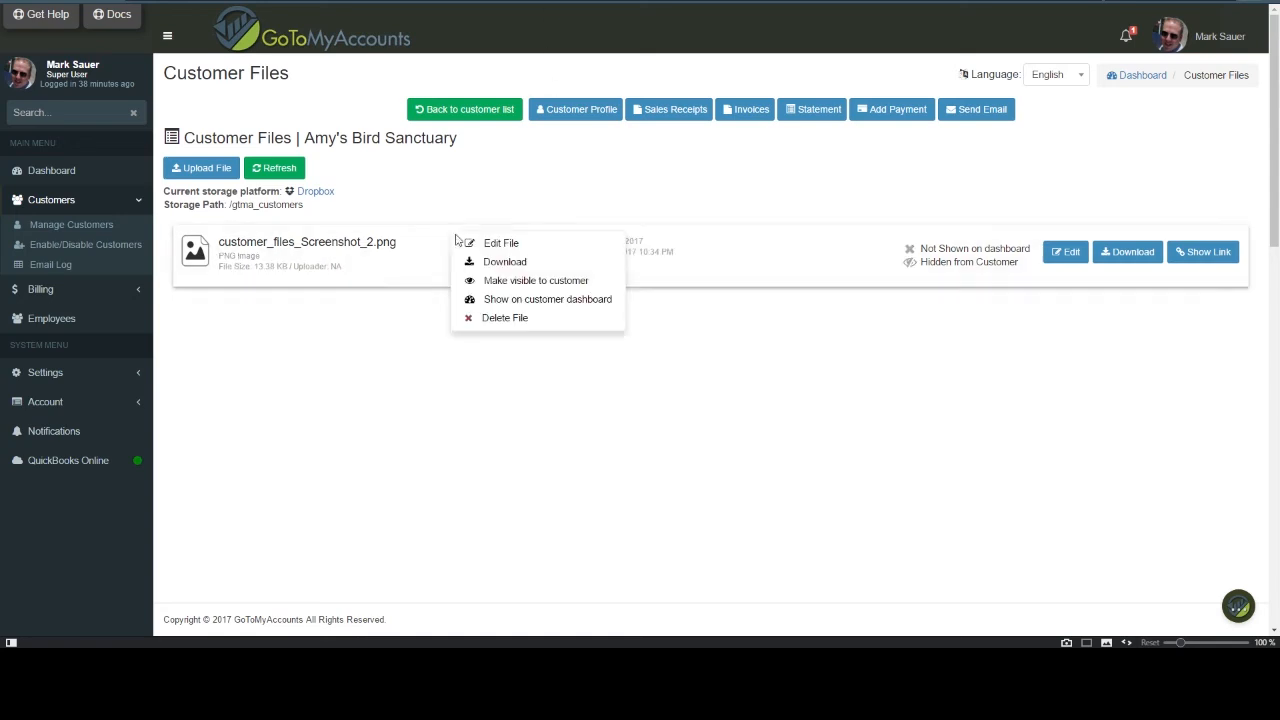
left_click(503, 323)
left_click(668, 398)
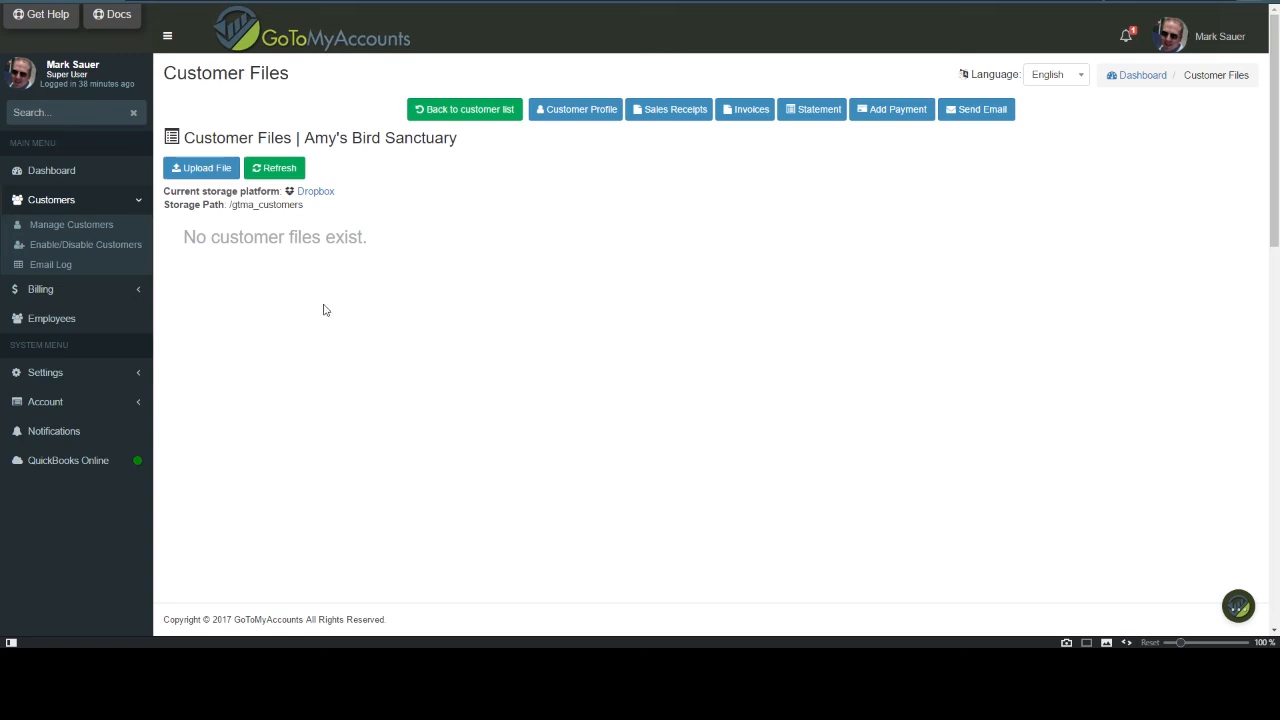
Disconnect the Dropbox account through the portal's customer files settings and return to those settings.
left_click(60, 373)
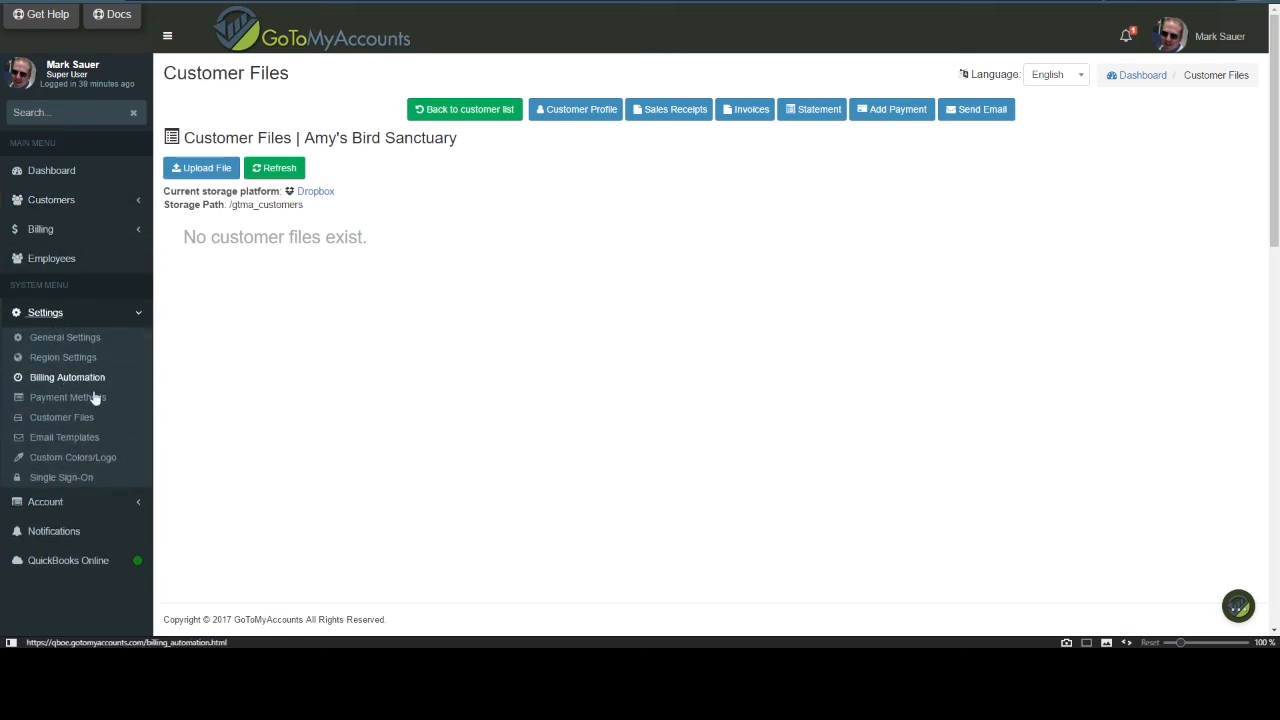
left_click(62, 417)
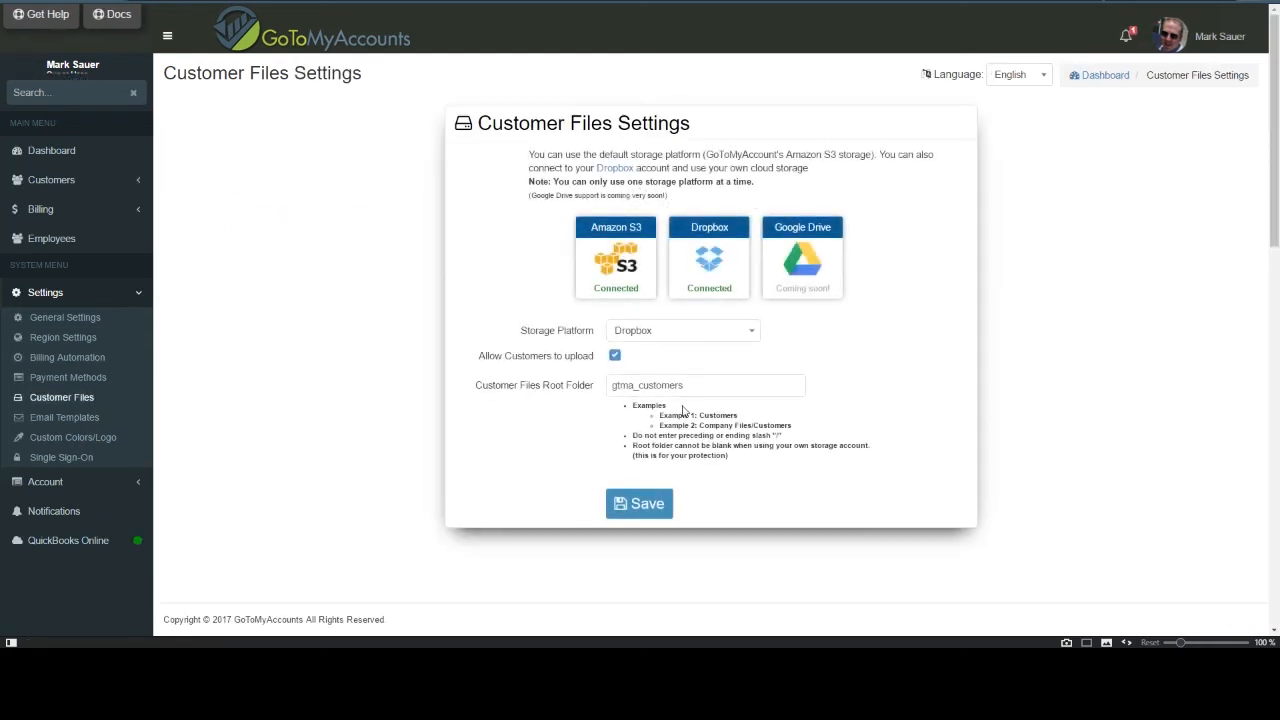
left_click(698, 272)
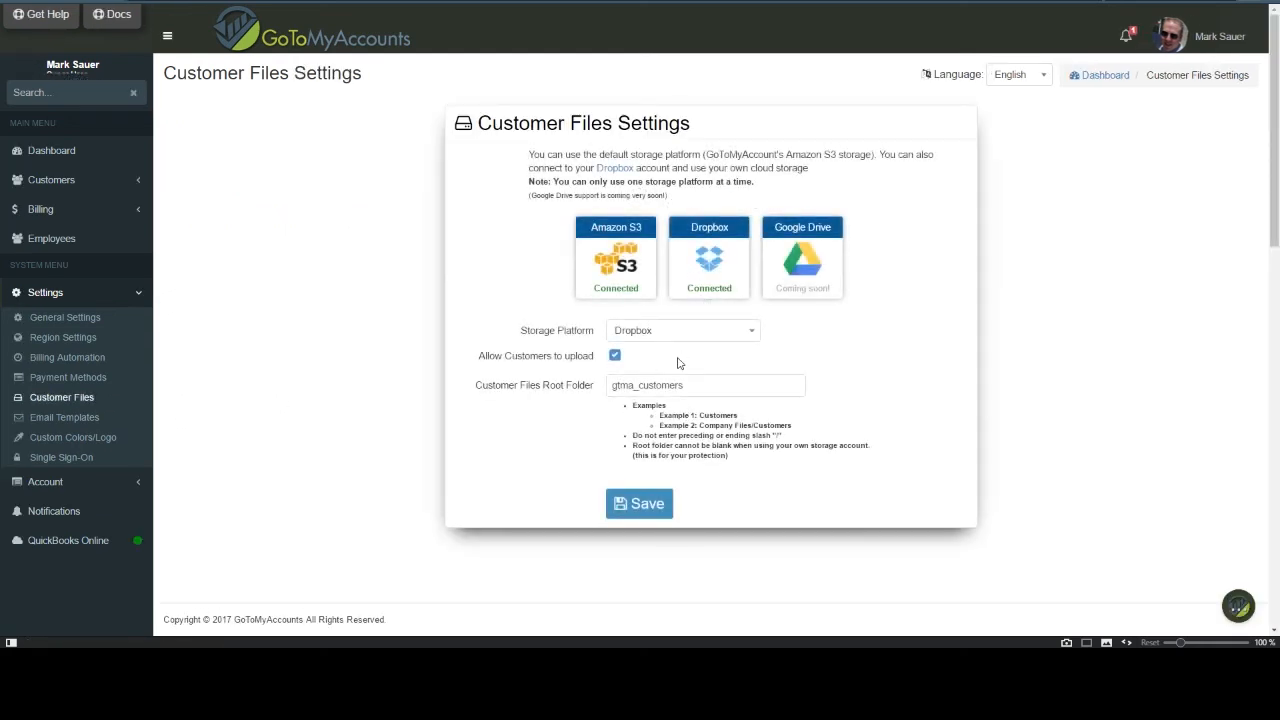
left_click(586, 302)
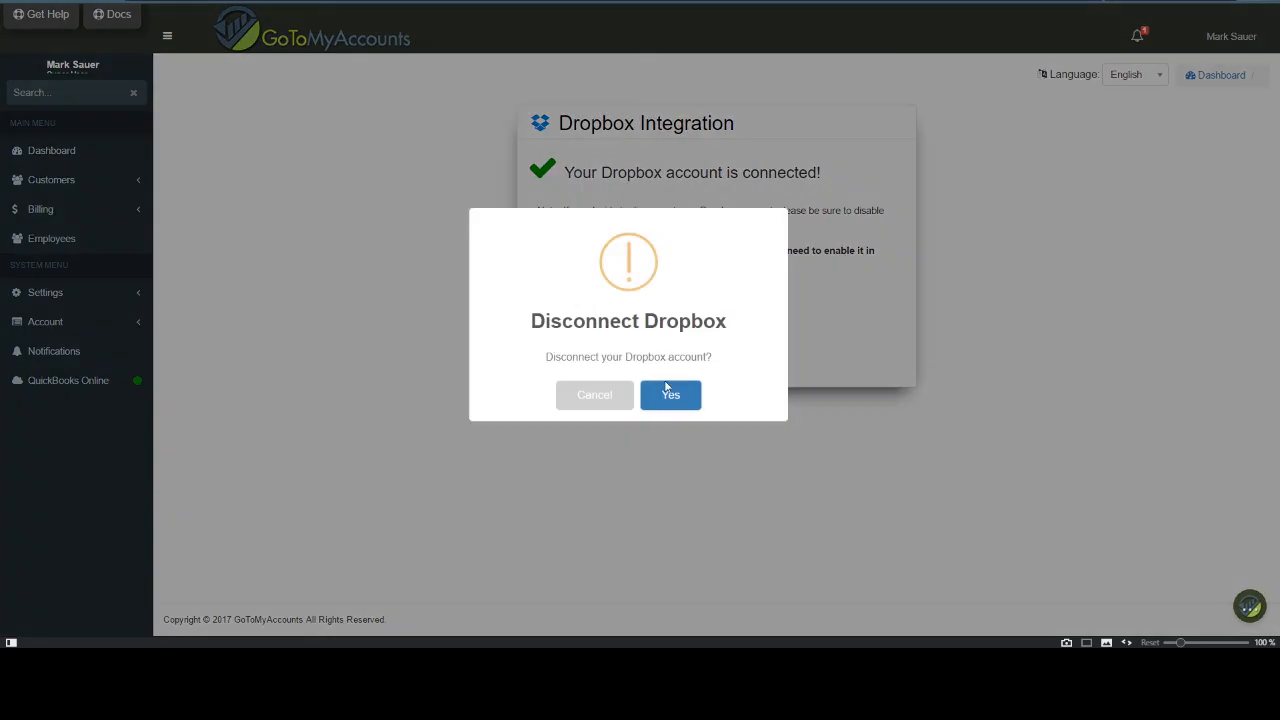
left_click(668, 392)
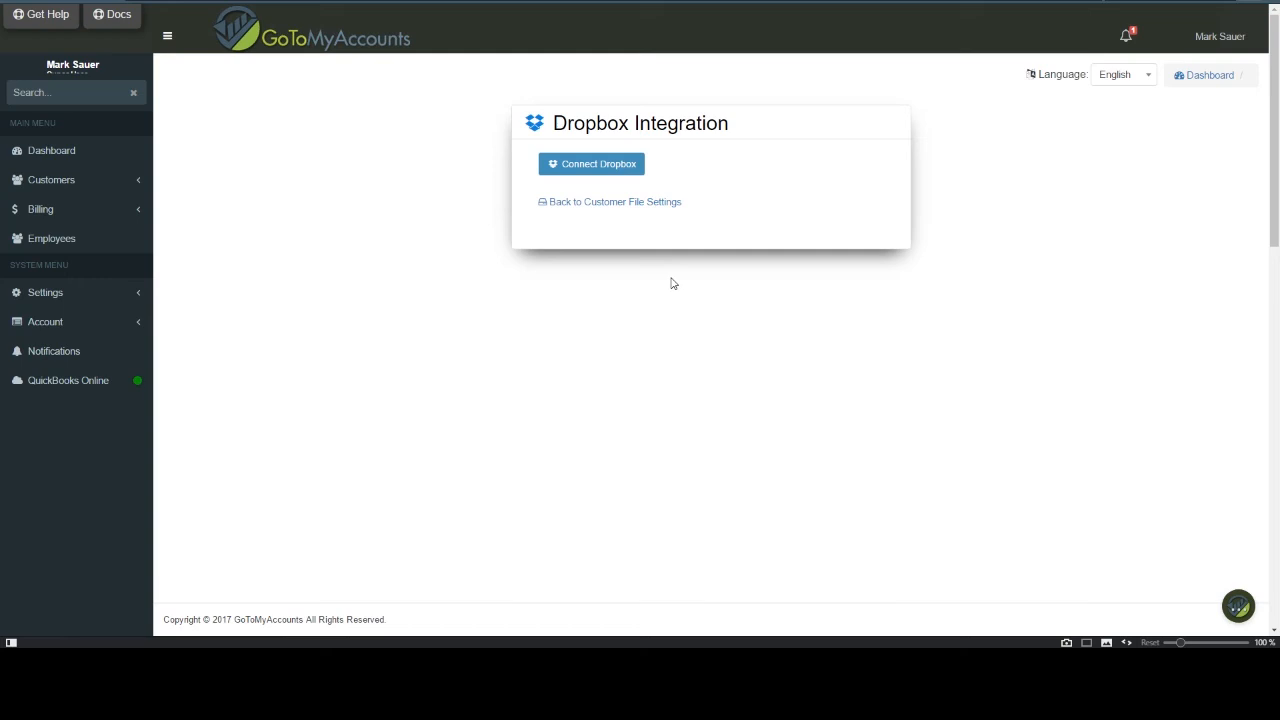
left_click(609, 205)
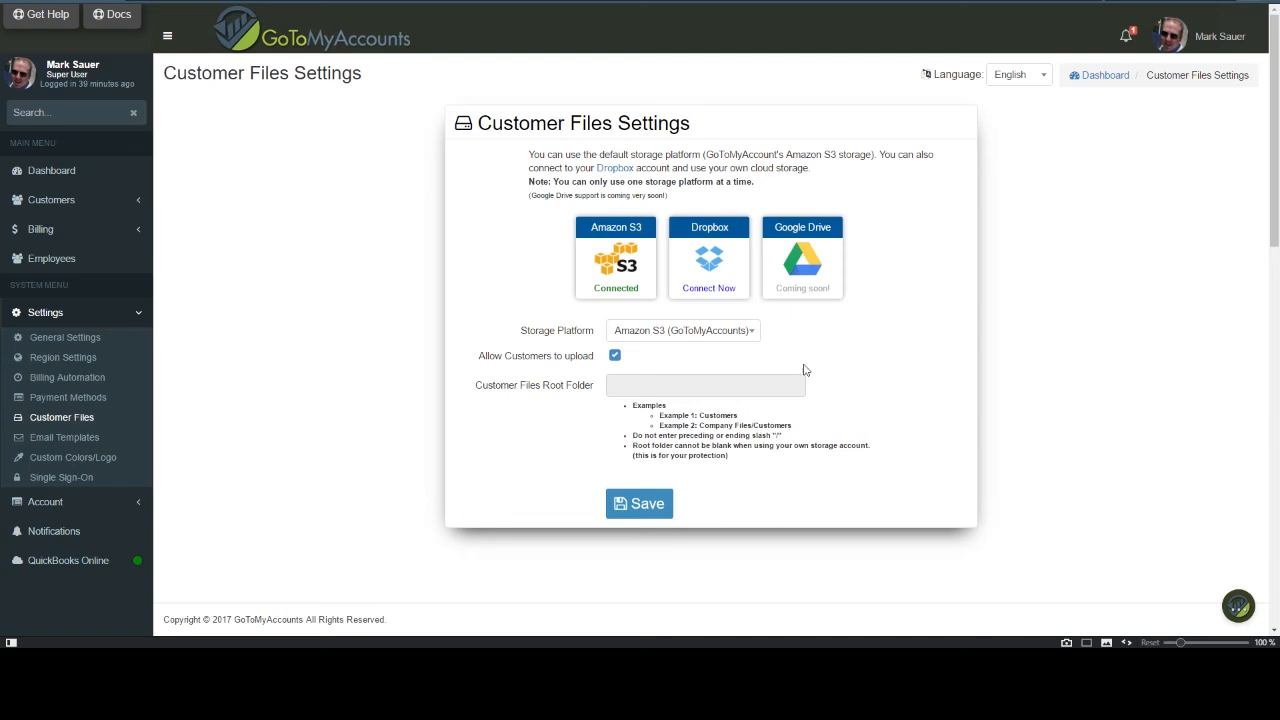
Open the customer files of Amy's Bird Sanctuary from the customer list to check the current storage platform.
left_click(47, 202)
left_click(72, 225)
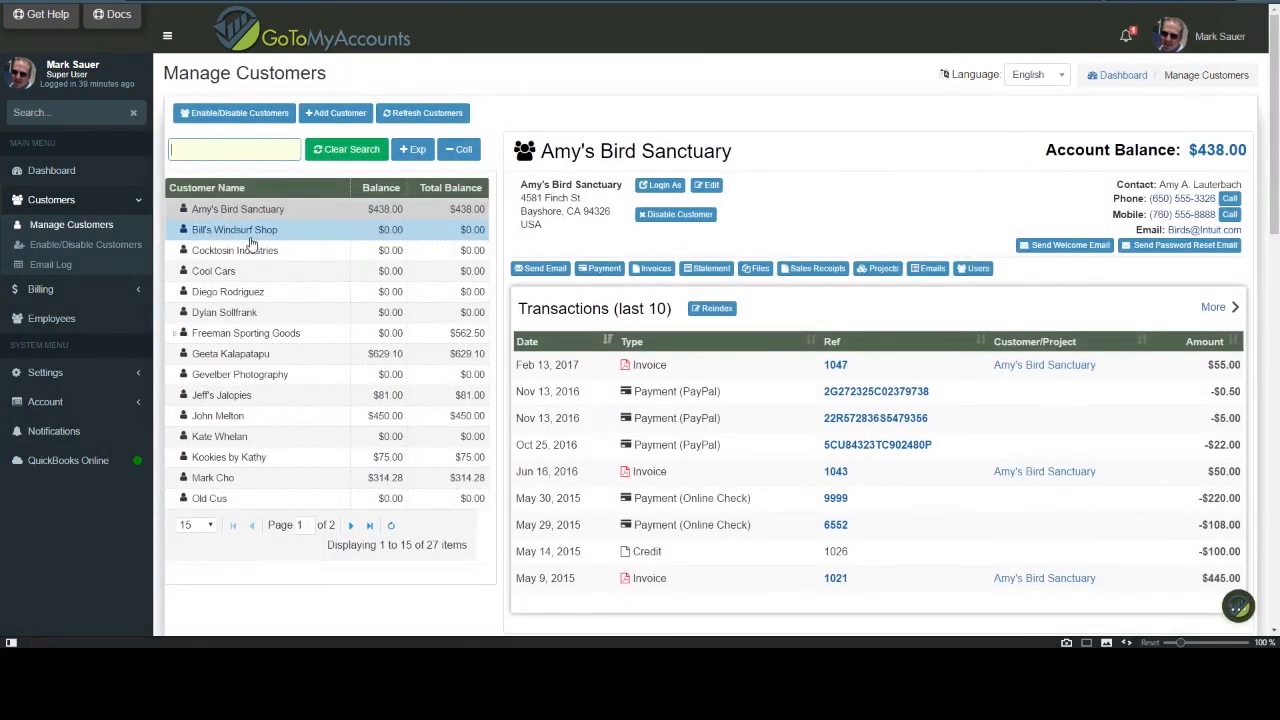
left_click(757, 268)
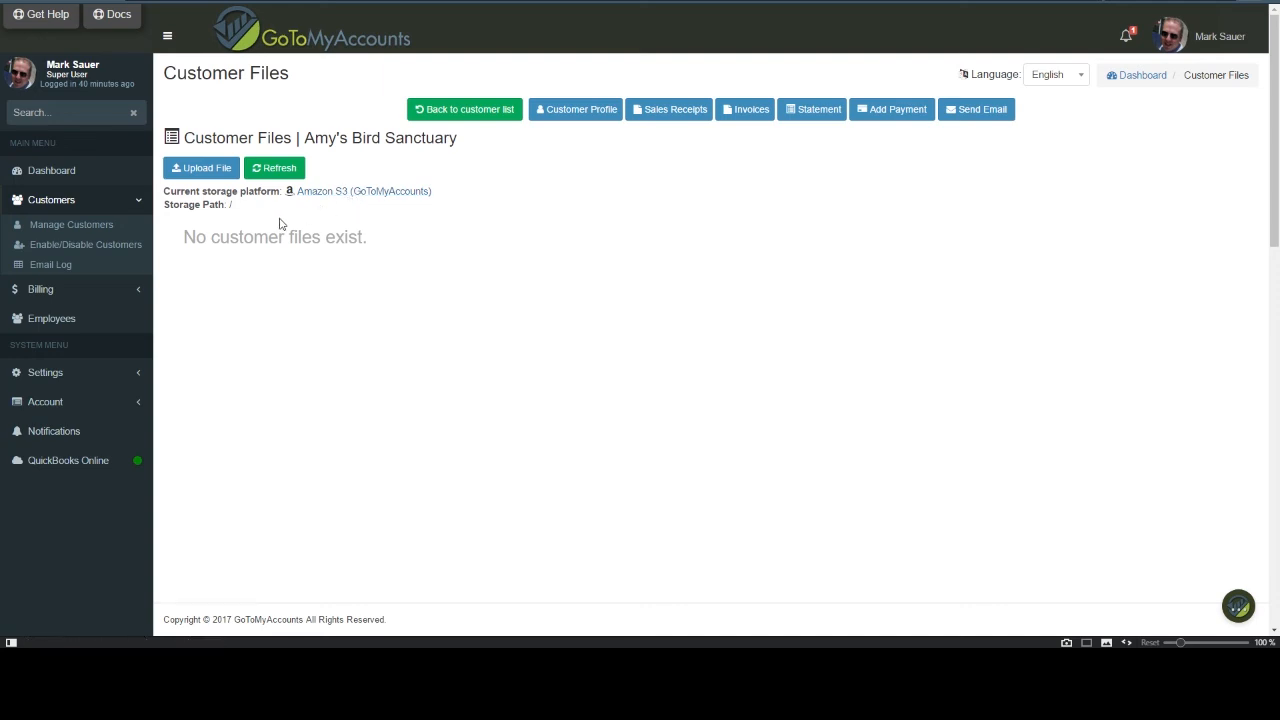
left_click(207, 175)
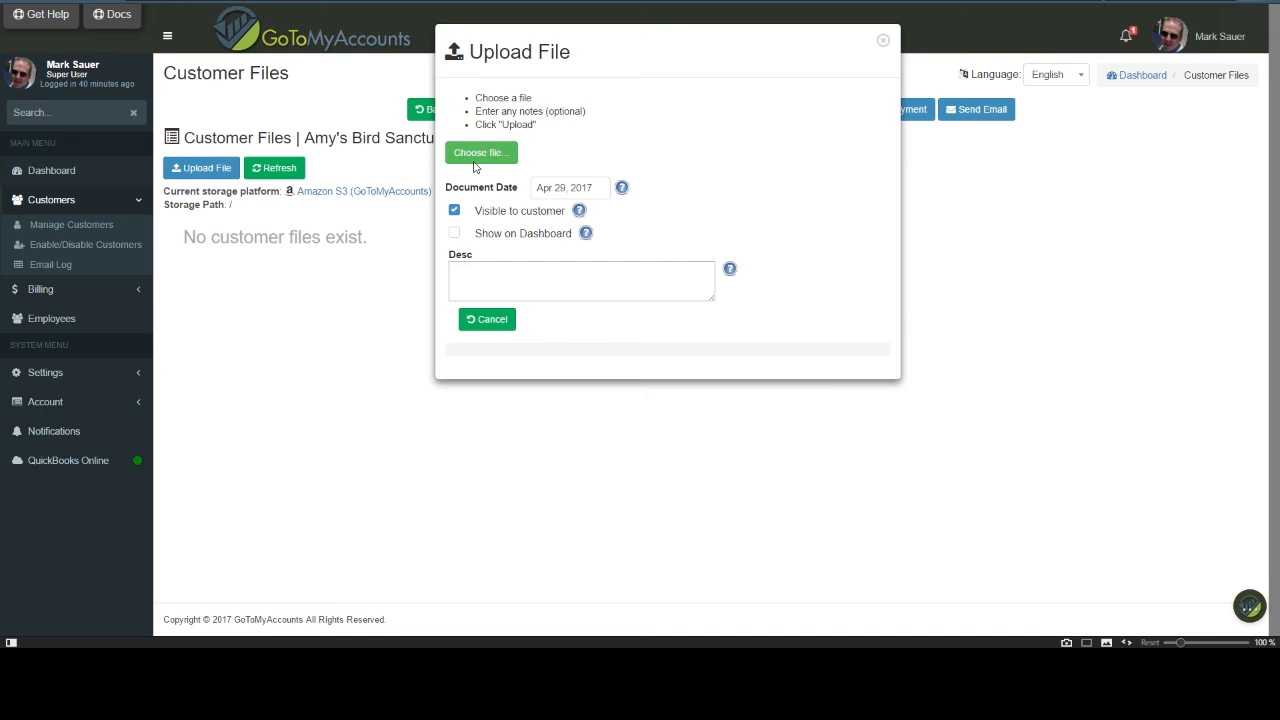
left_click(475, 155)
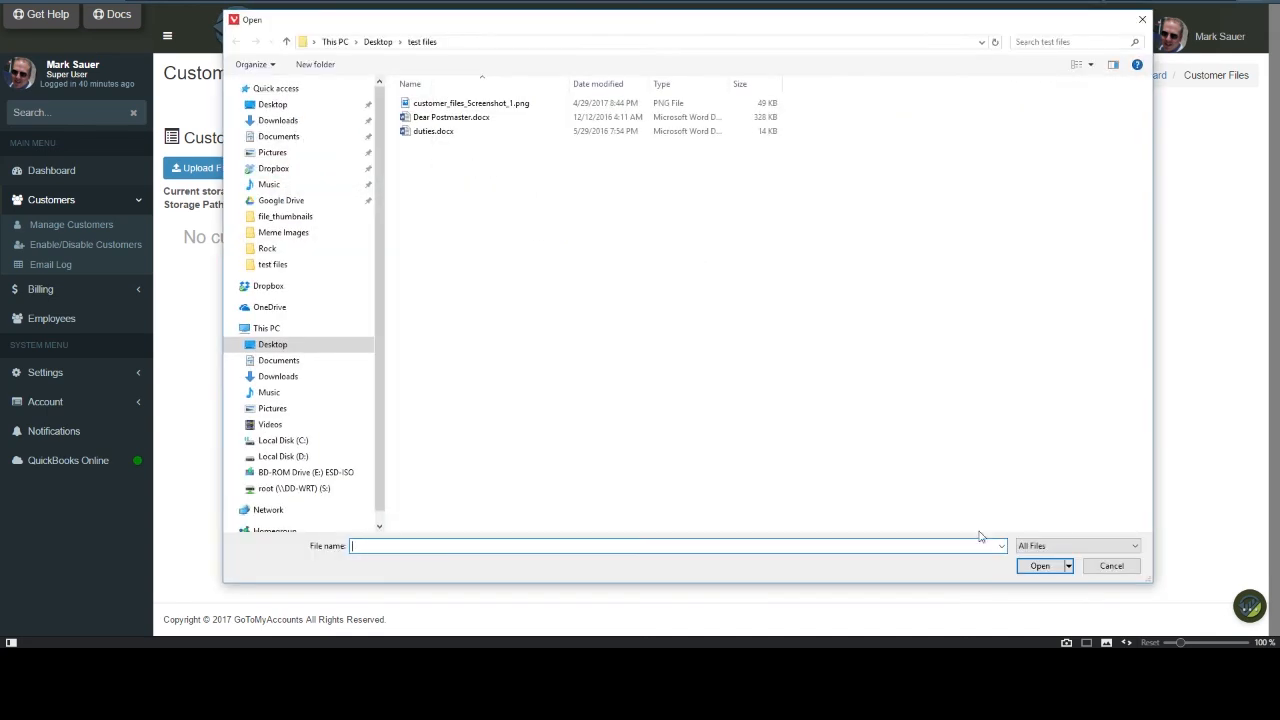
left_click(1100, 566)
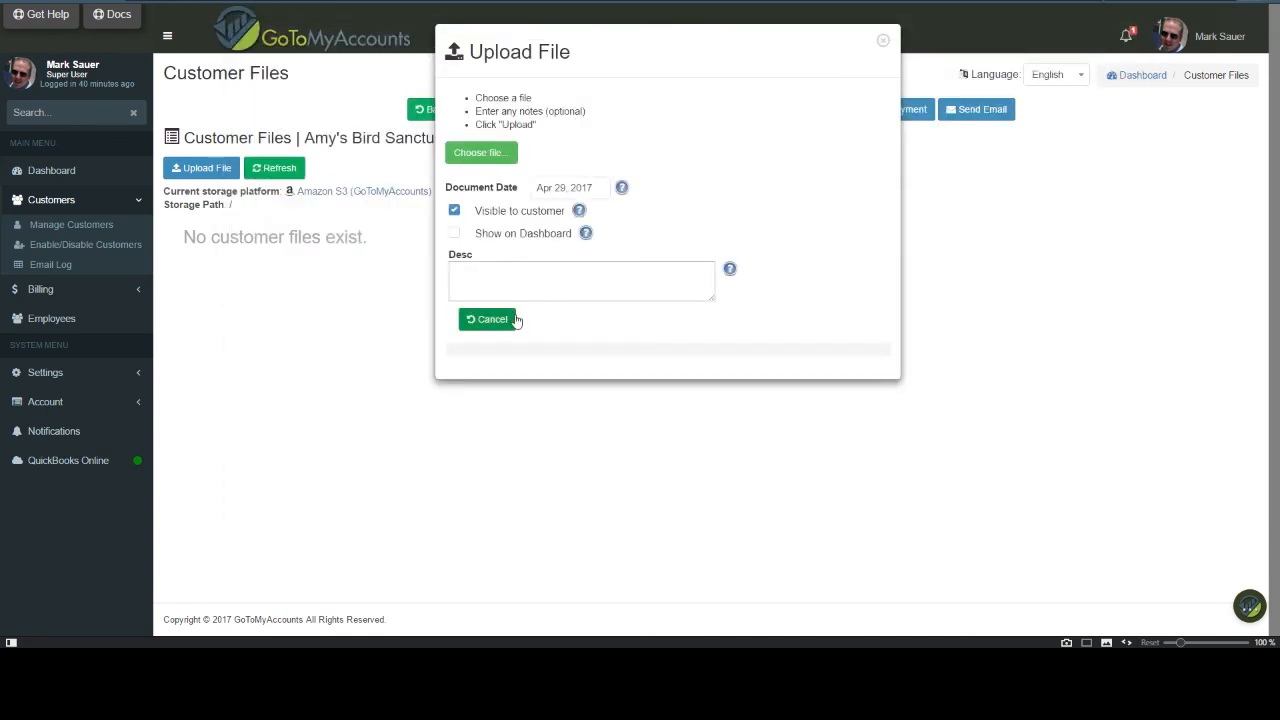
left_click(511, 320)
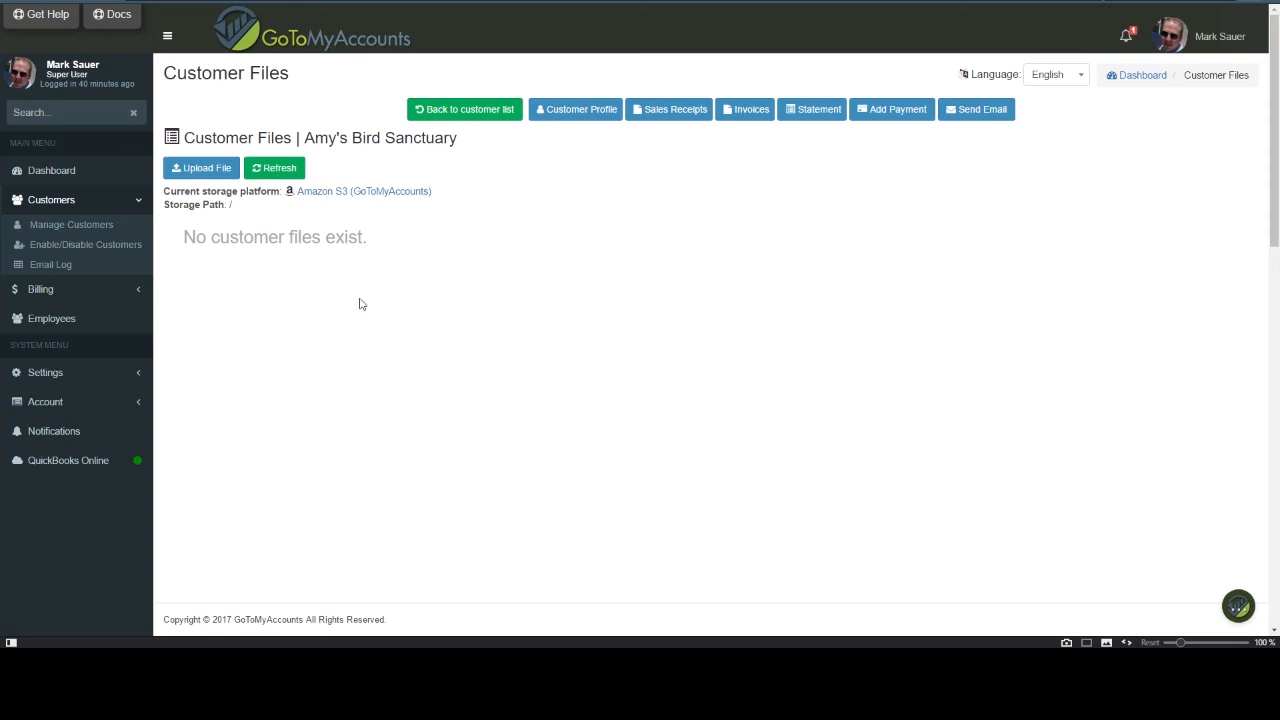
Open the file upload form for Amy's Bird Sanctuary and move it slightly lower on the page.
left_click(203, 168)
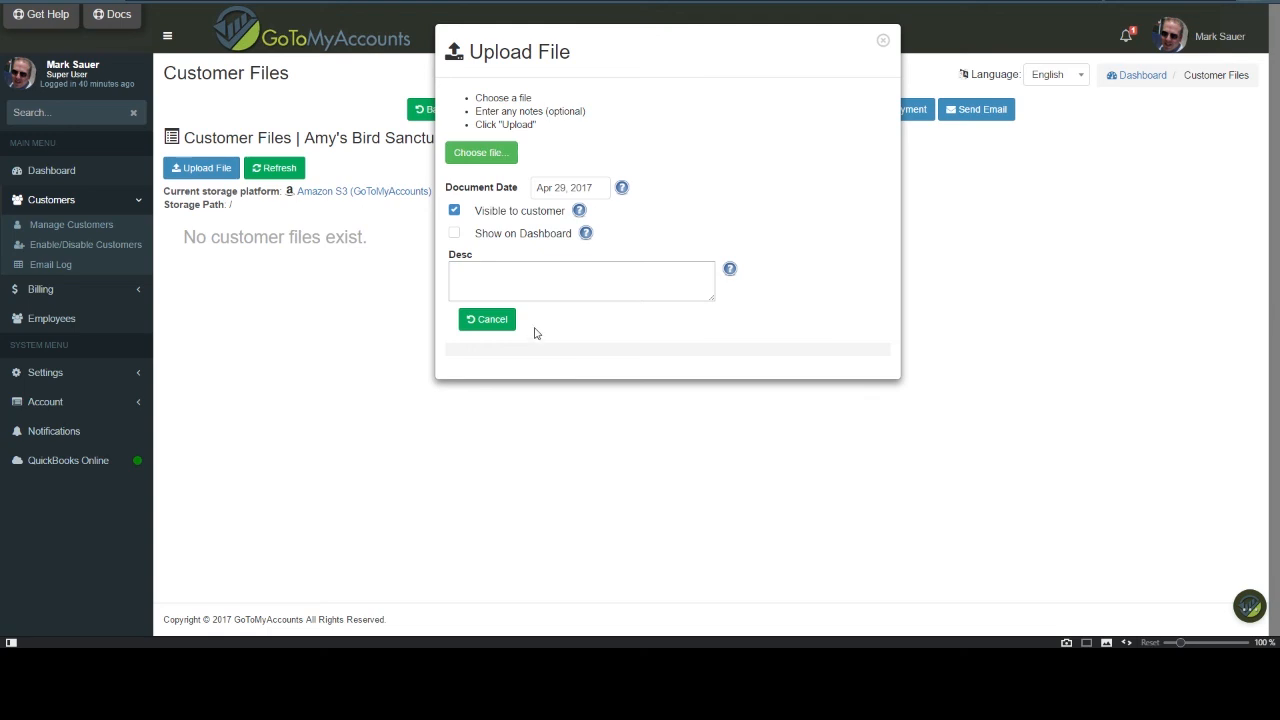
left_click_drag(687, 33, 678, 68)
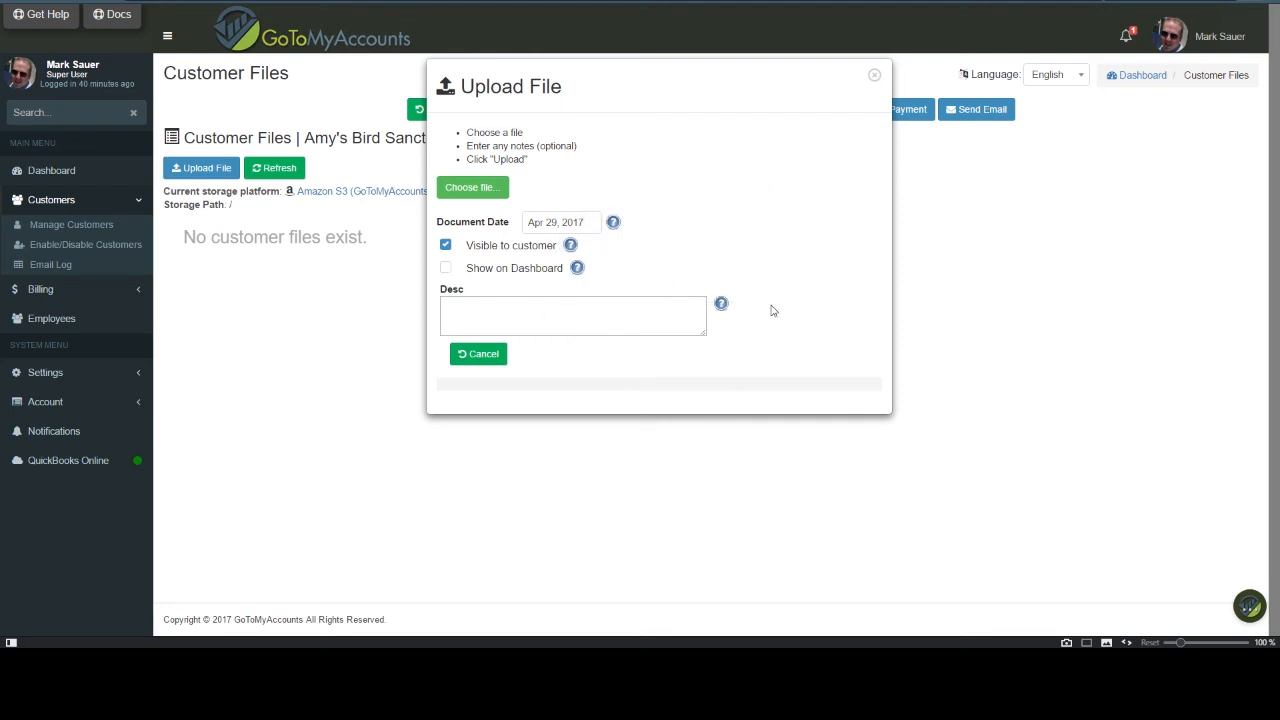
Upload customer_files_Screenshot_1.png to the customer files of Amy's Bird Sanctuary with the description "A note.".
left_click(496, 190)
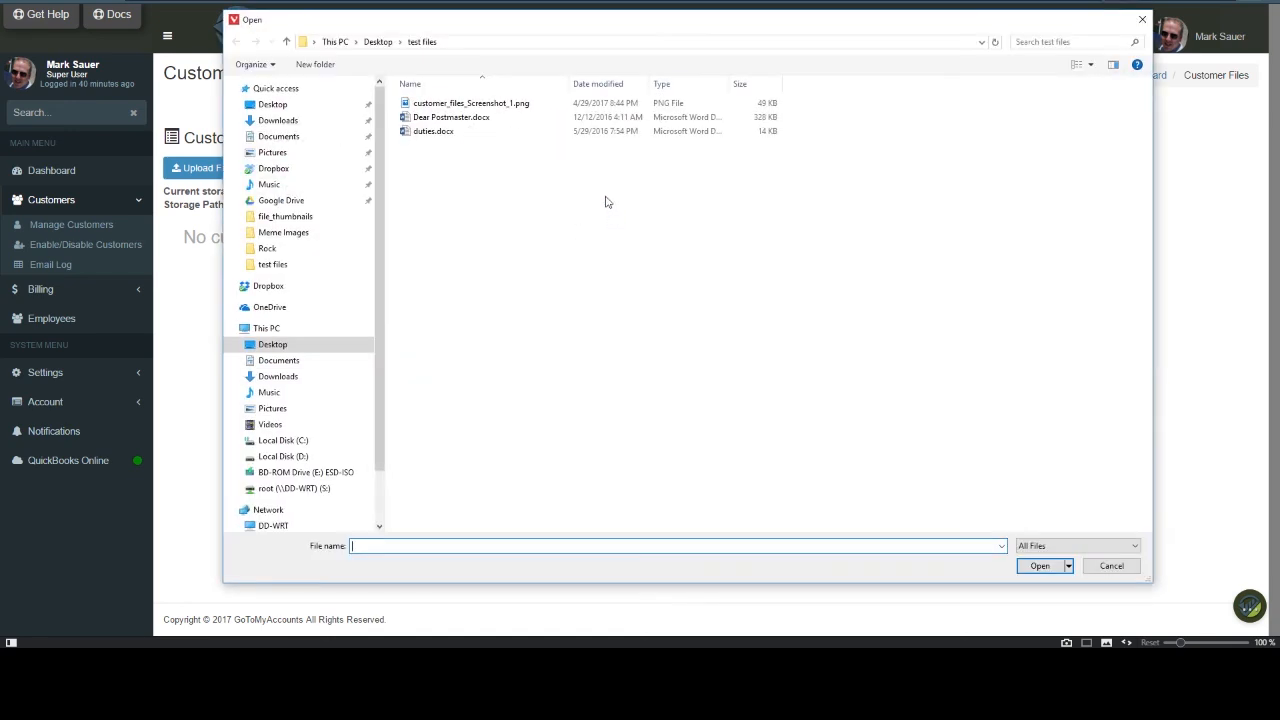
double_click(496, 106)
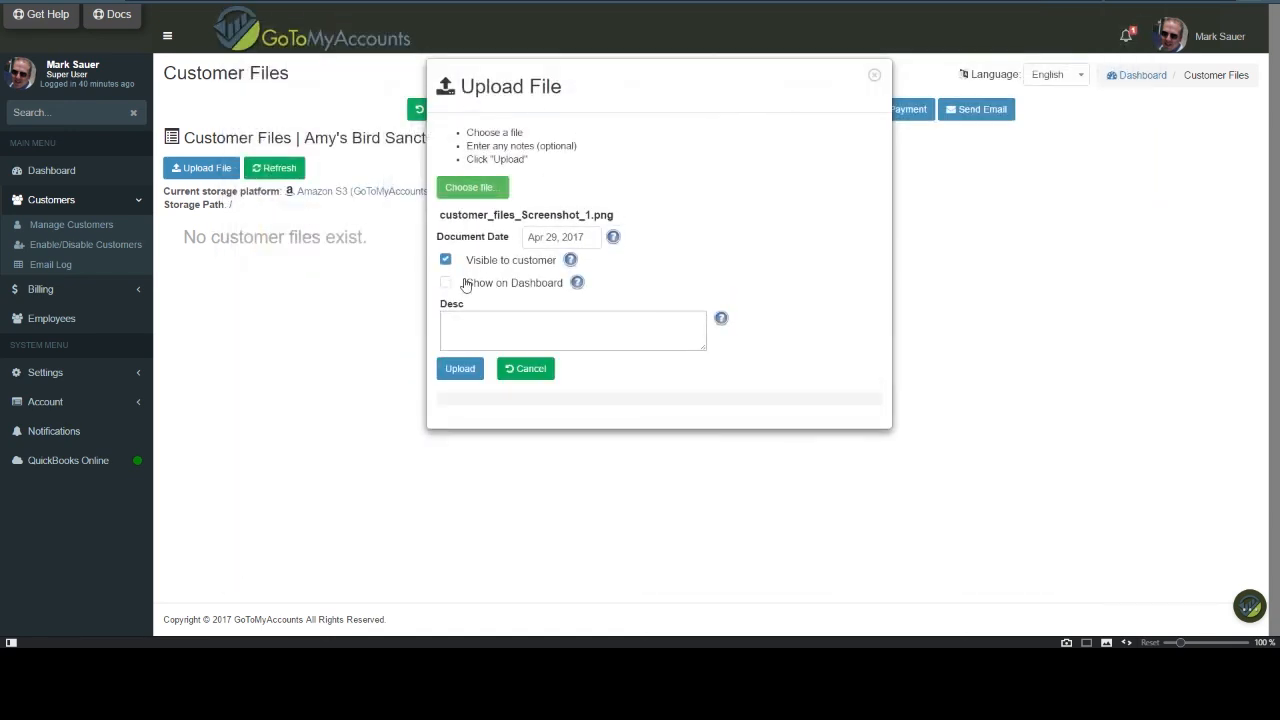
left_click(492, 326)
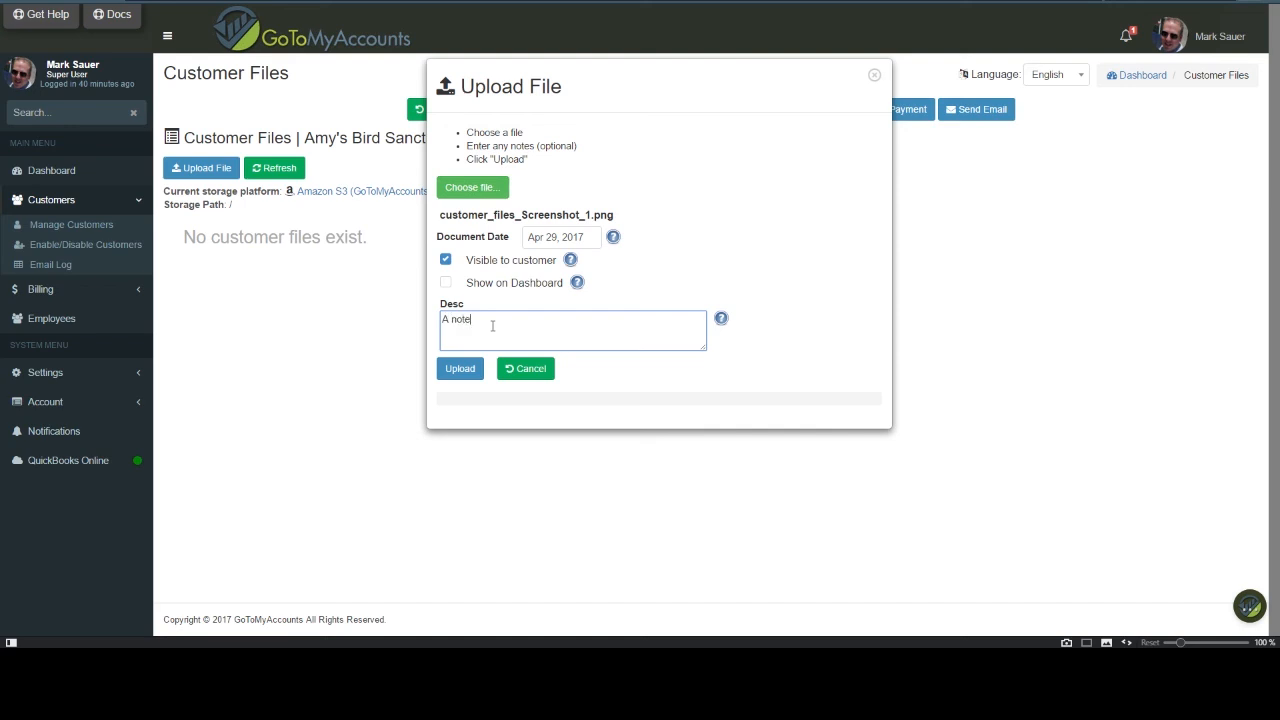
left_click(452, 372)
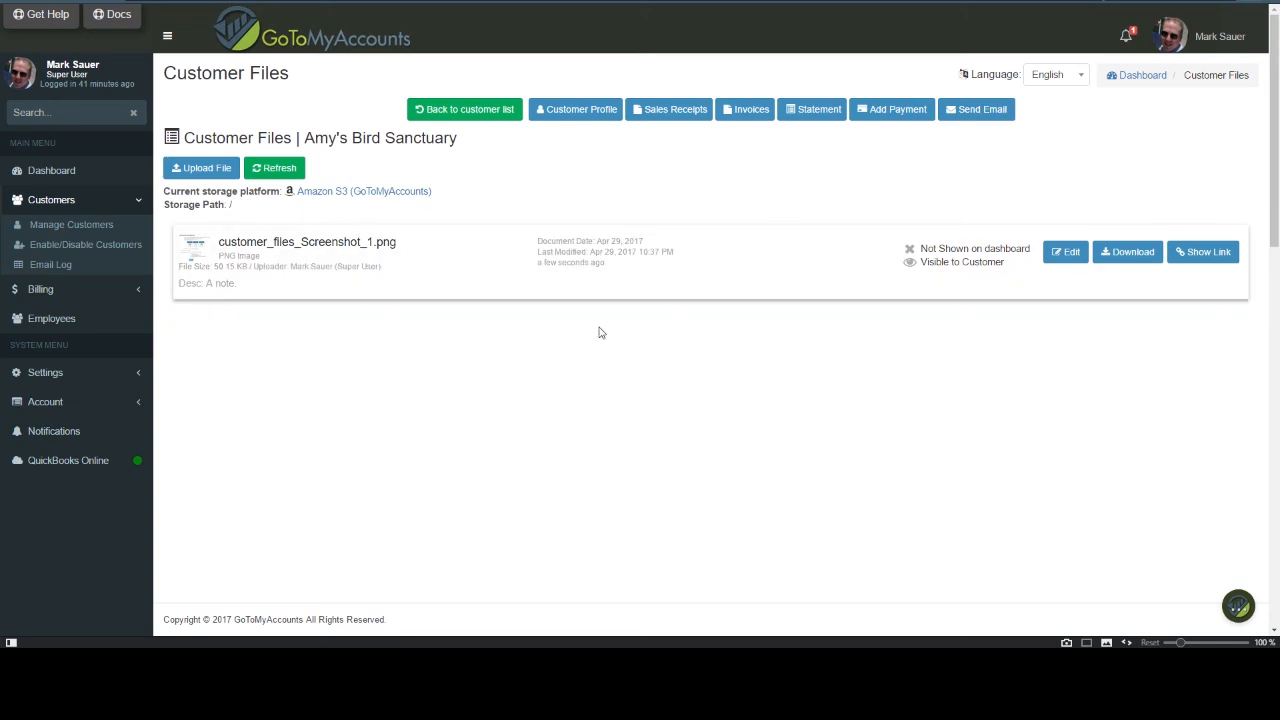
Upload duties.docx, shown on the dashboard, with the description "Look at this file." and the document date Apr 10, 2017.
left_click(203, 170)
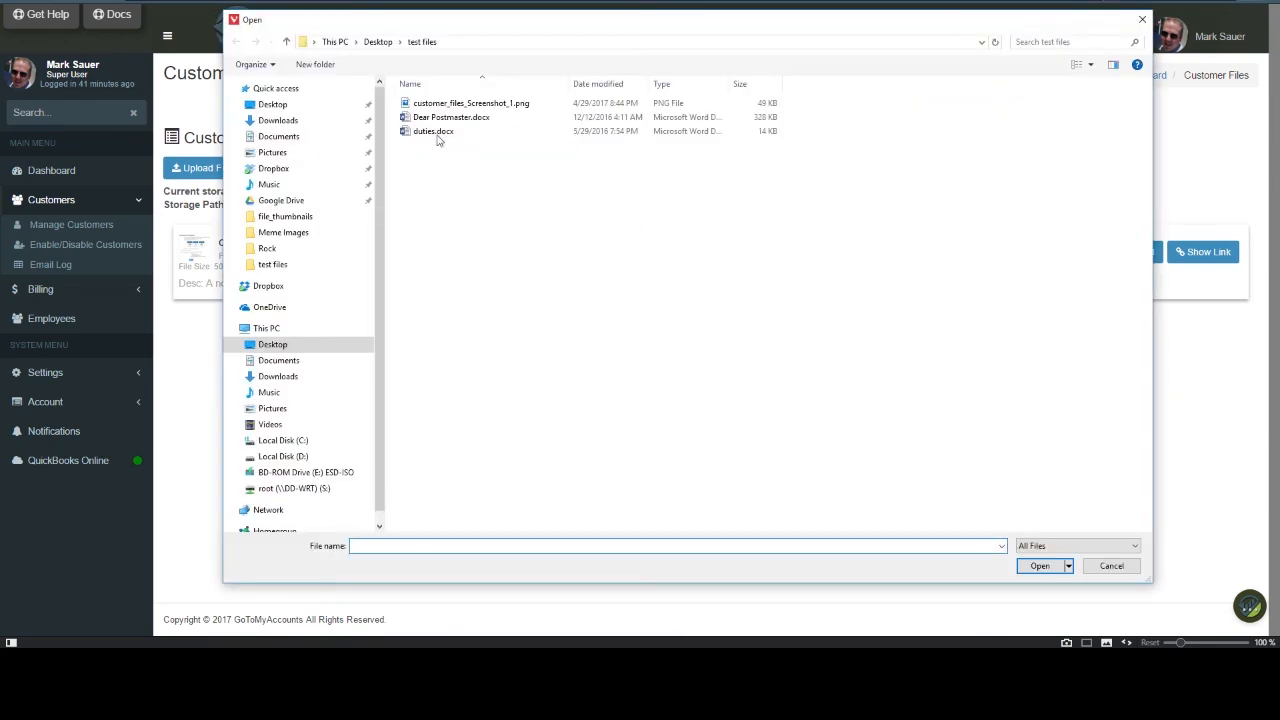
double_click(440, 137)
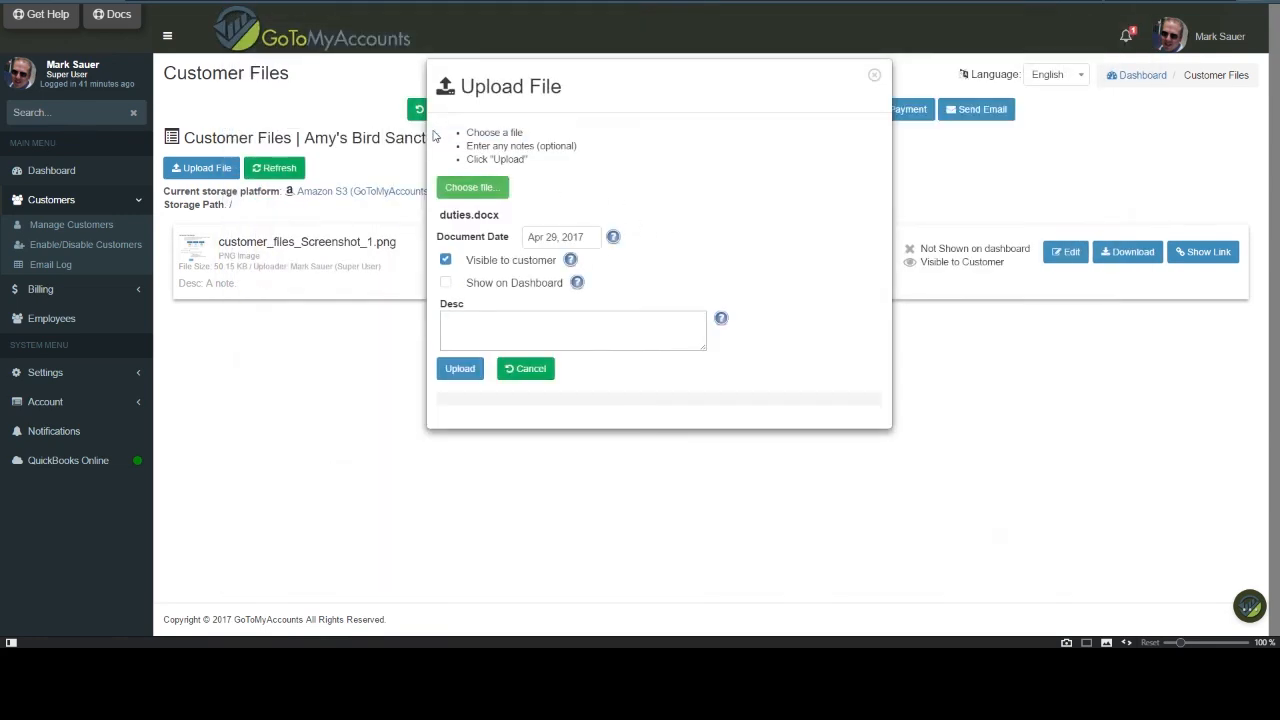
left_click(512, 287)
left_click(526, 330)
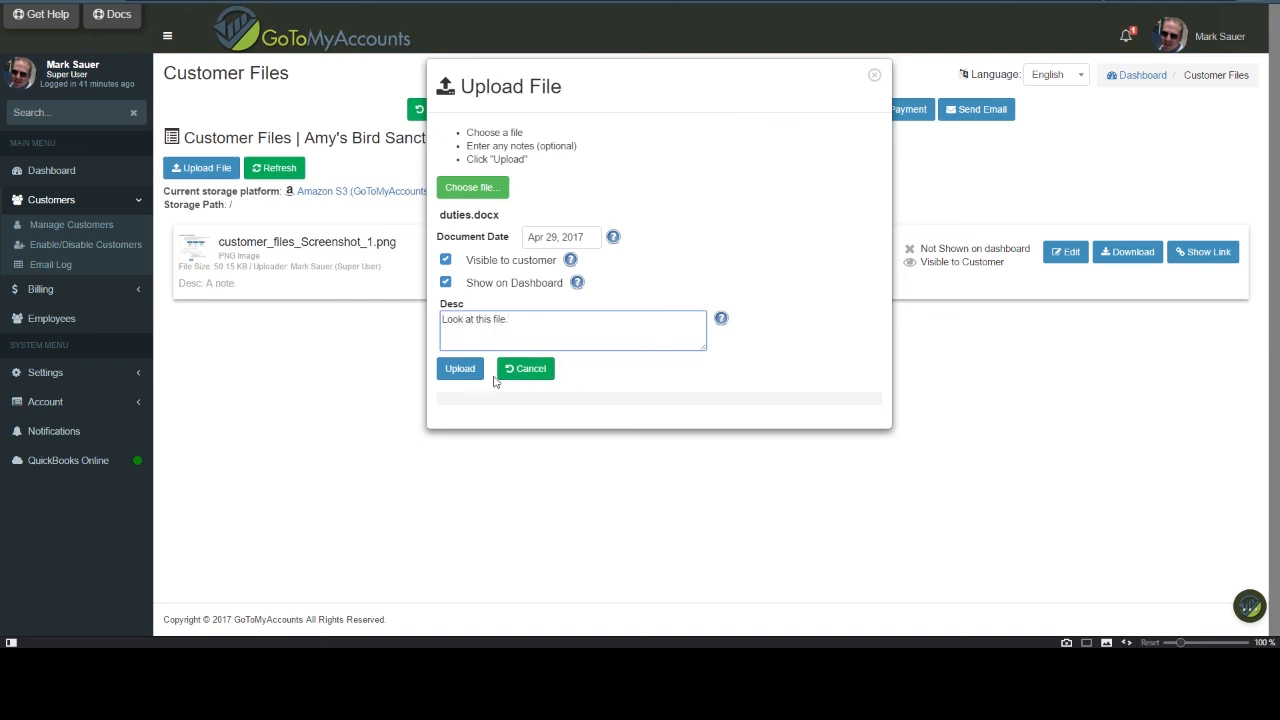
left_click(565, 238)
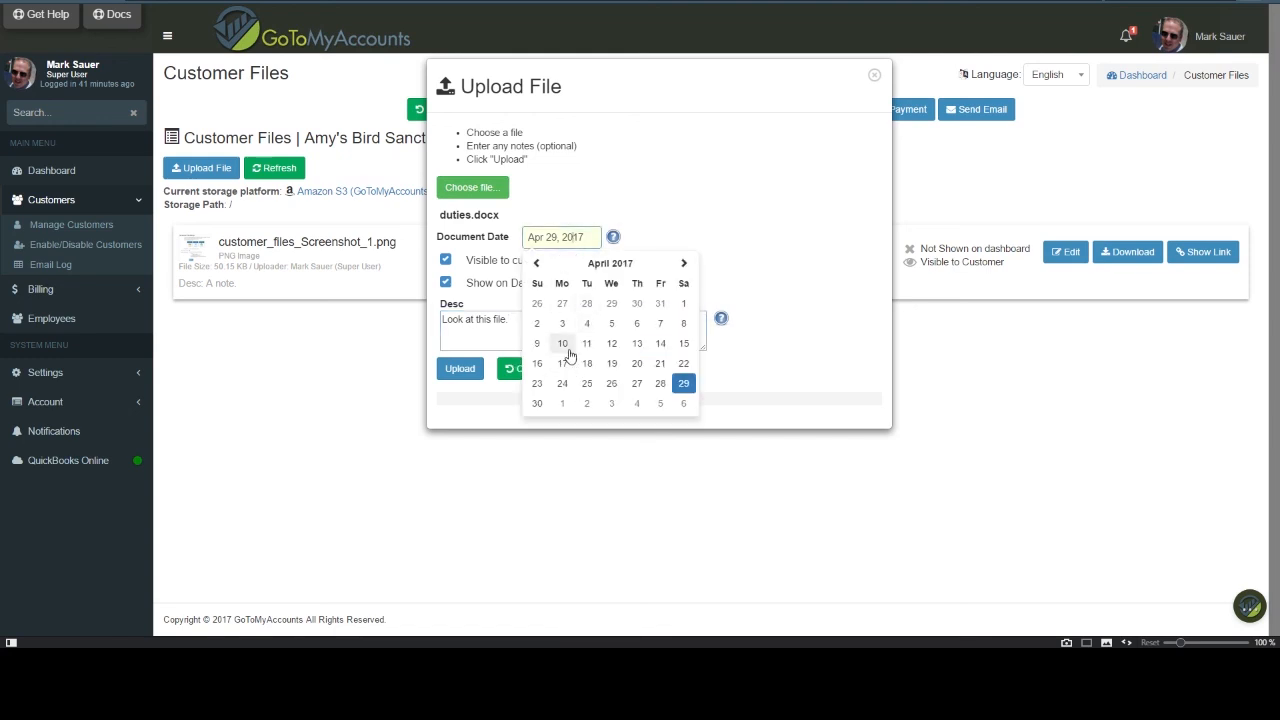
left_click(563, 345)
left_click(460, 368)
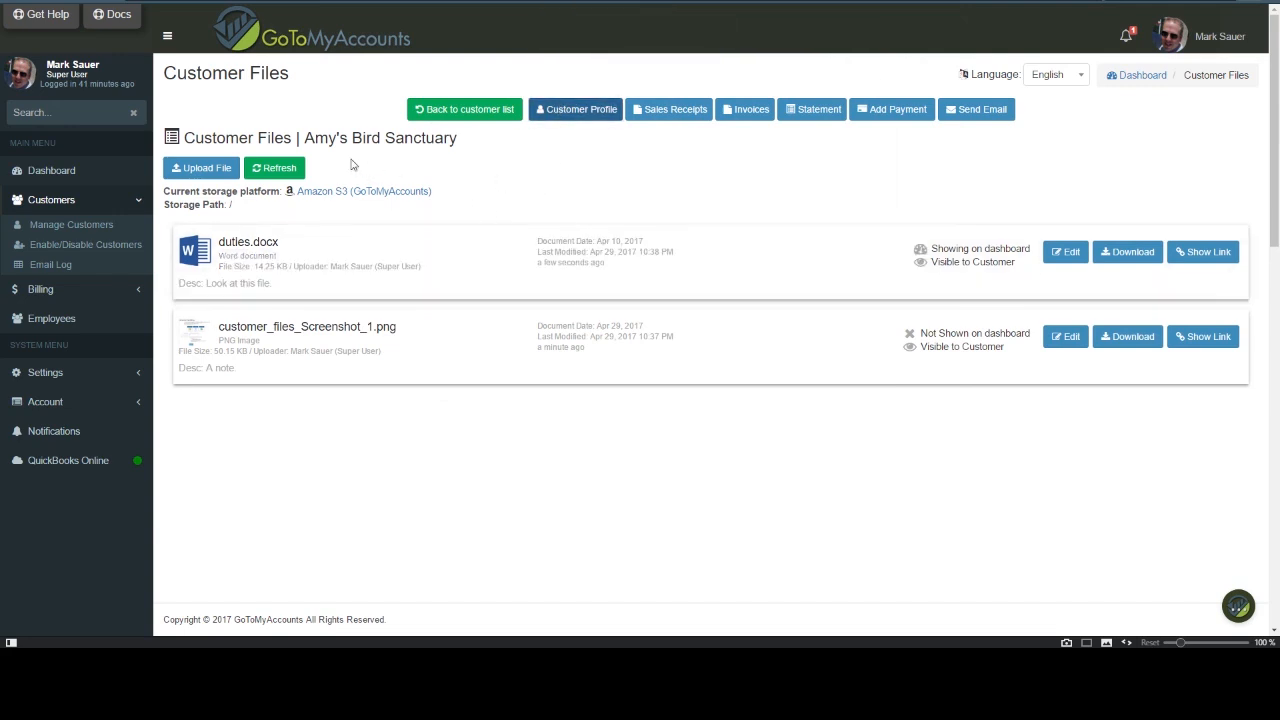
Log in as Amy's Bird Sanctuary from its customer profile and show the link for duties.docx in the summary's files section.
left_click(575, 109)
left_click(407, 150)
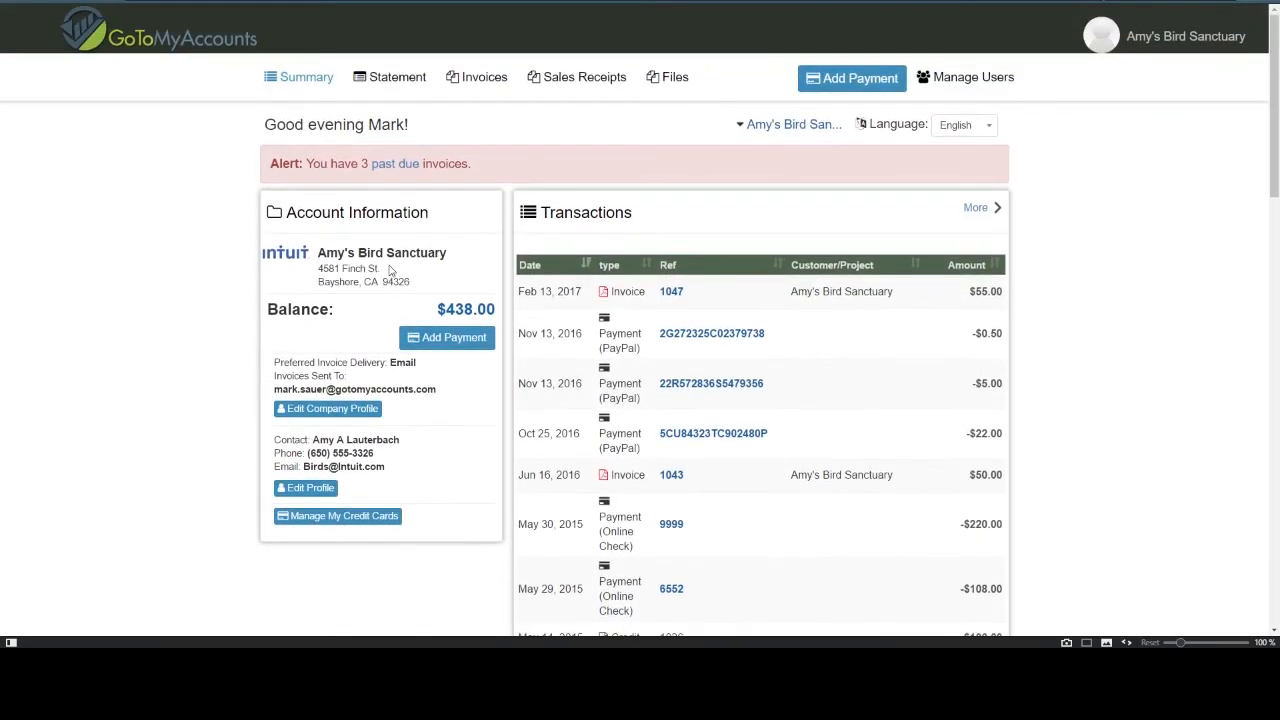
scroll(266, 375, "down", 4)
scroll(266, 380, "up", 4)
scroll(266, 375, "down", 5)
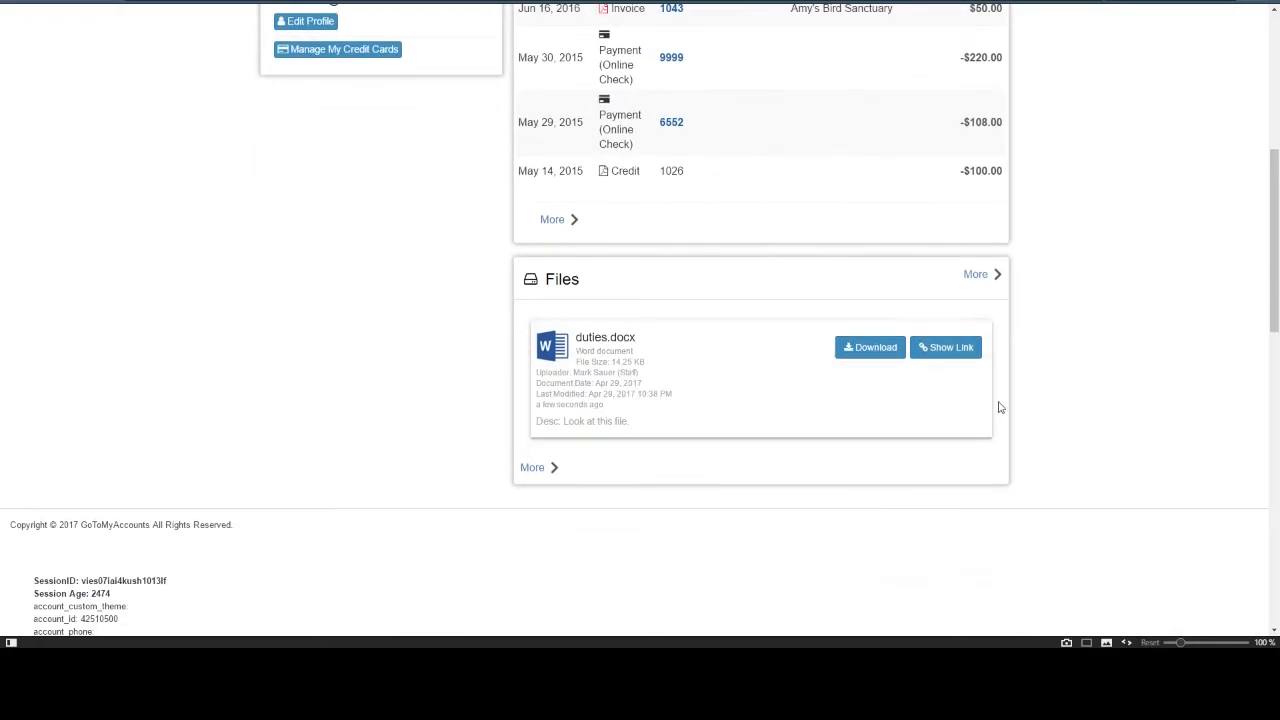
left_click(958, 352)
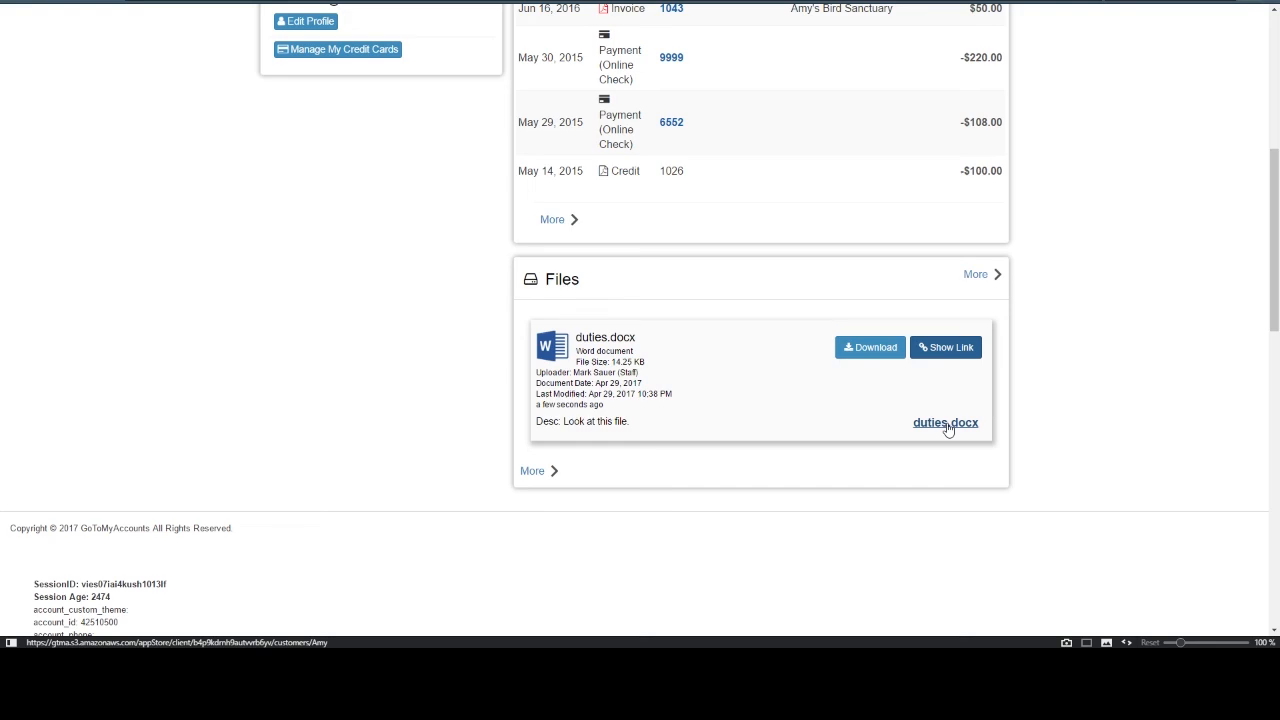
Open the Files page of the customer portal and try to edit the staff-uploaded customer_files_Screenshot_1.png.
scroll(885, 512, "up", 2)
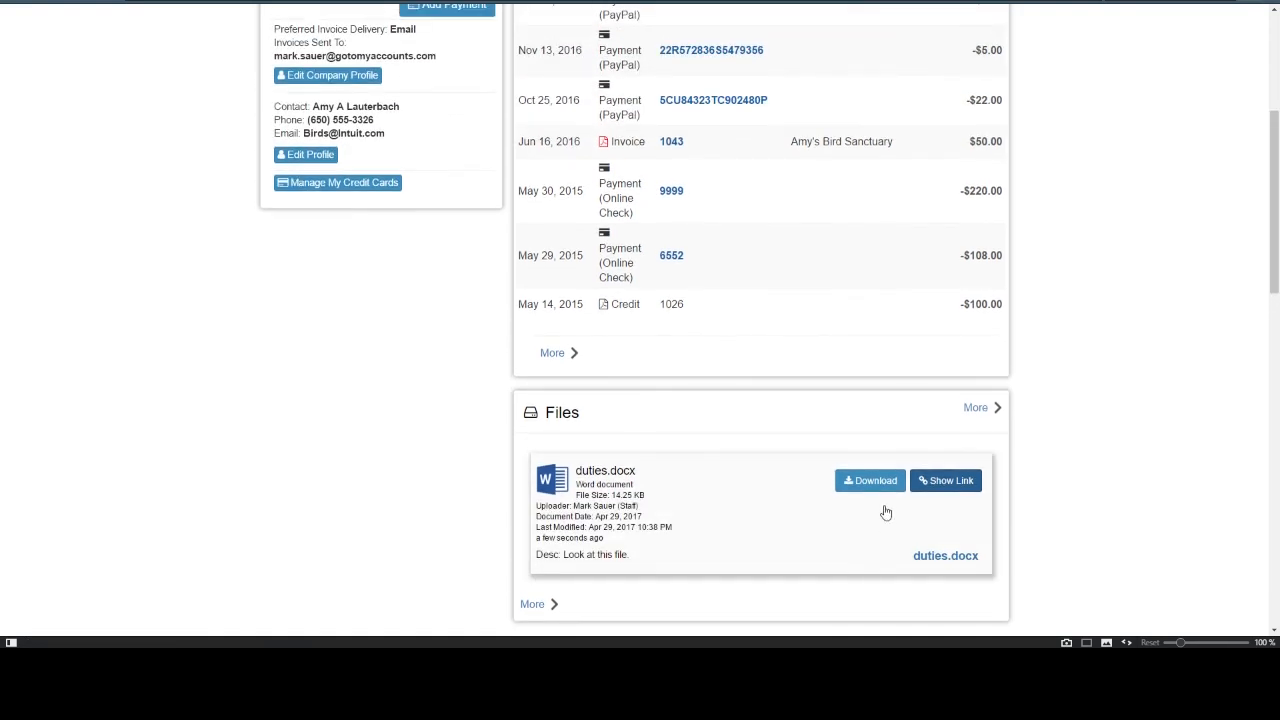
scroll(885, 512, "up", 5)
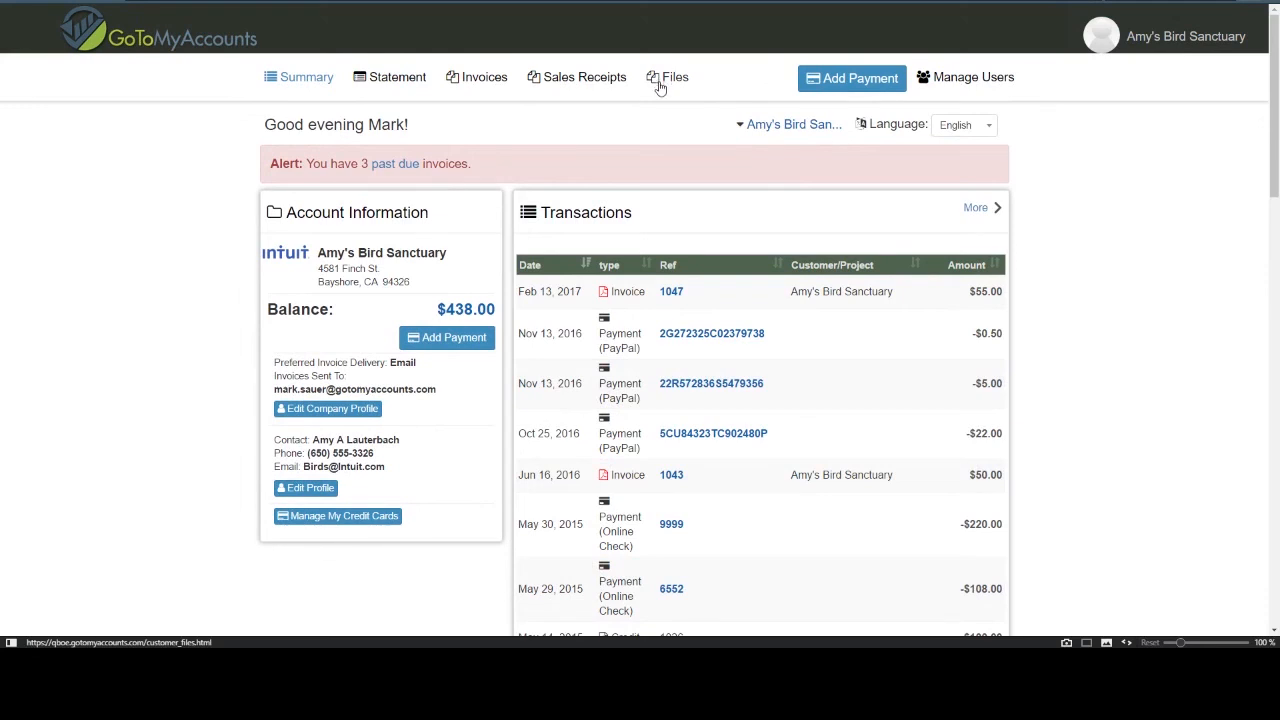
left_click(660, 84)
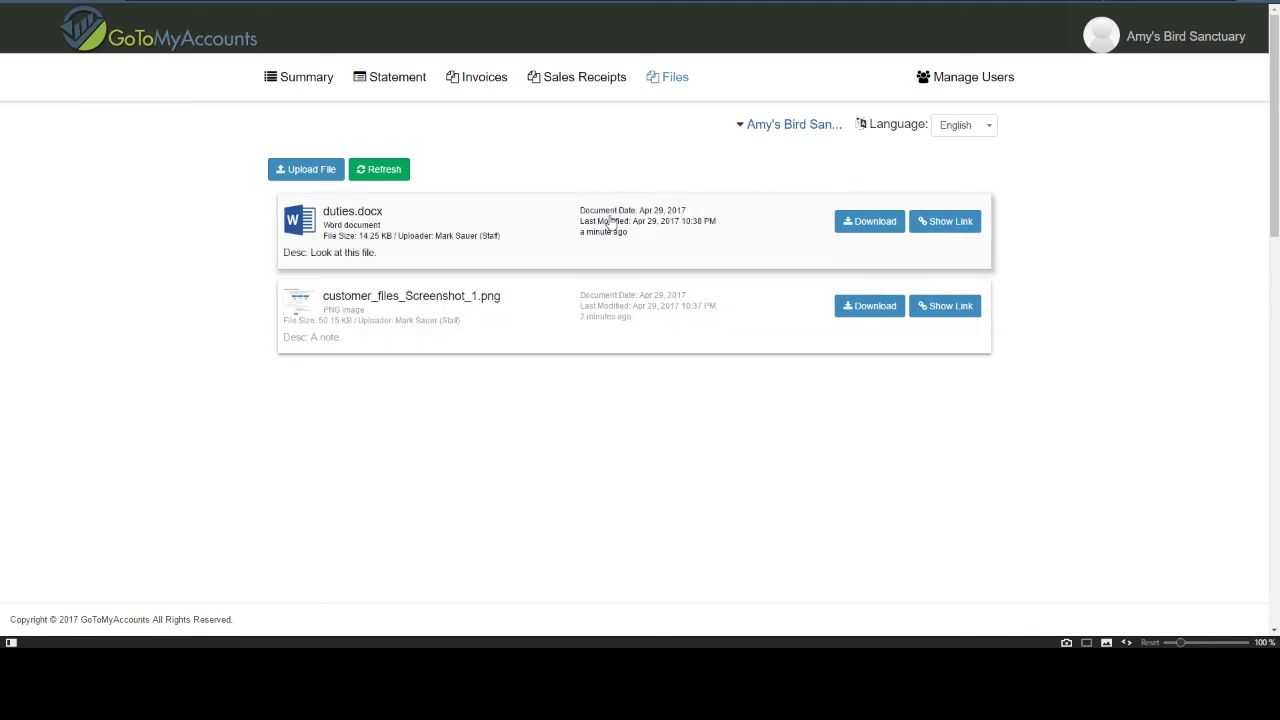
left_click(514, 332)
left_click(512, 332)
left_click(441, 338)
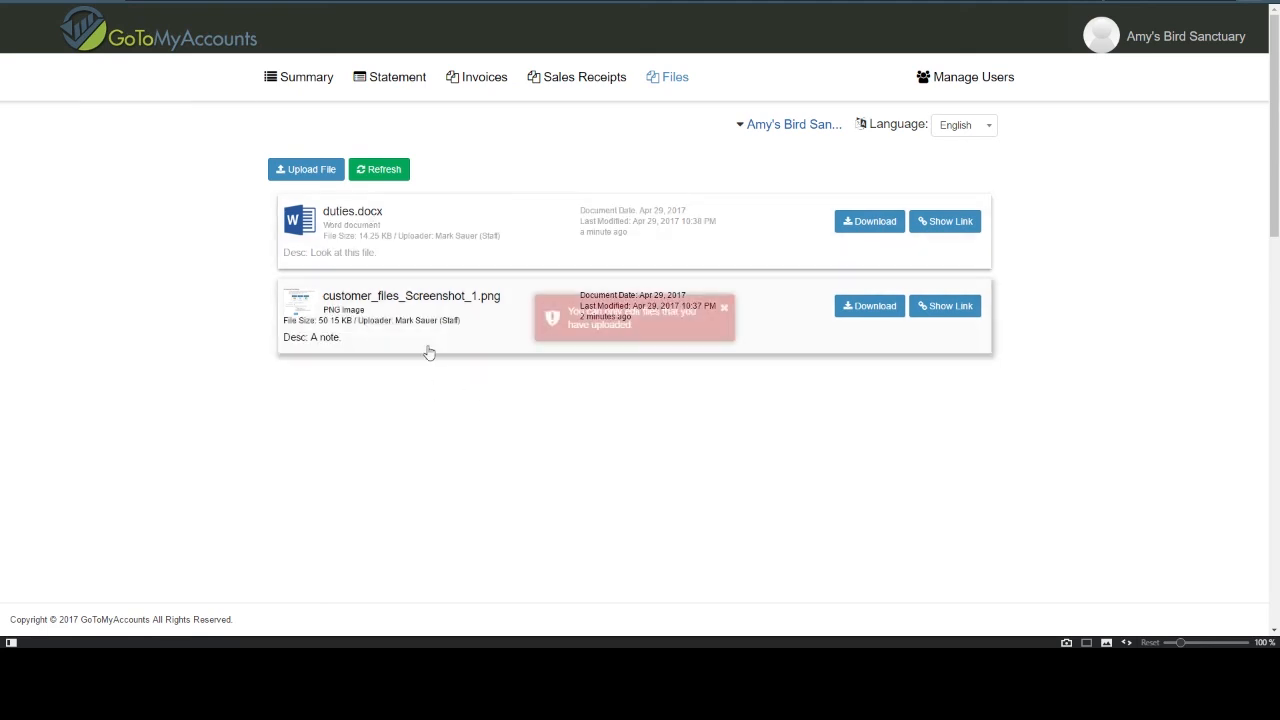
Upload Dear Postmaster.docx as the customer with the description "note".
left_click(280, 171)
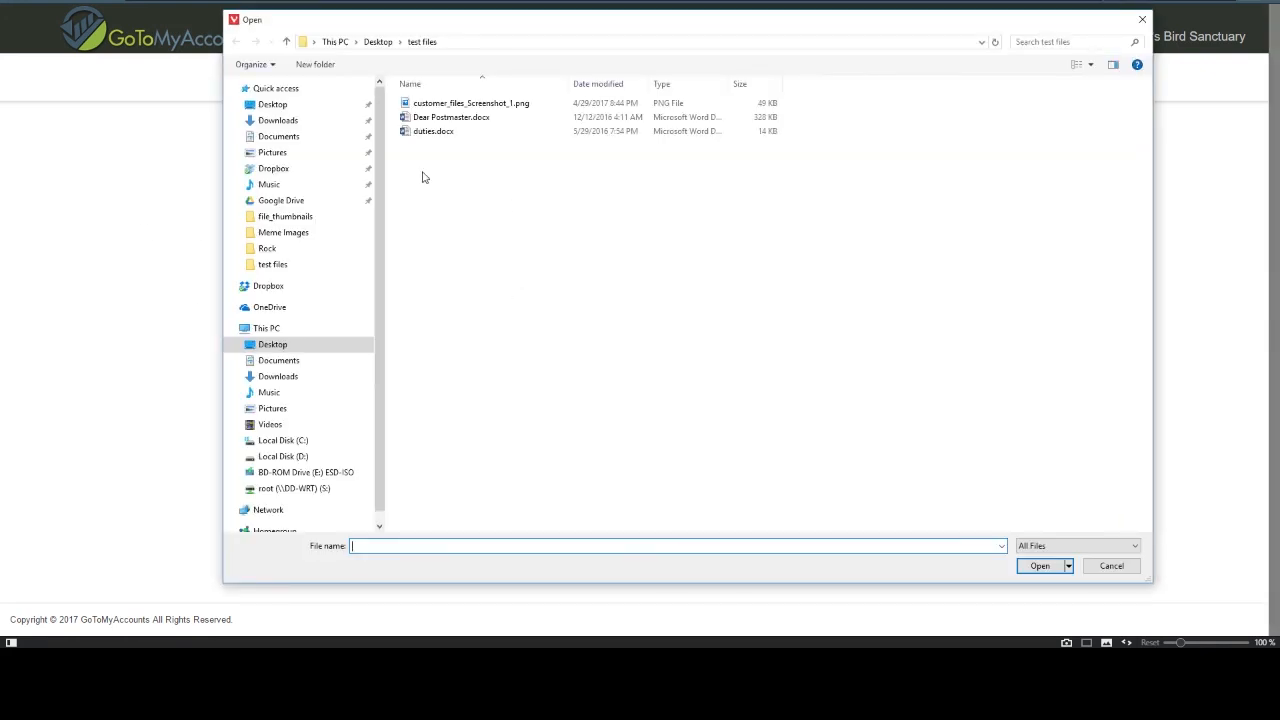
left_click(452, 118)
double_click(452, 118)
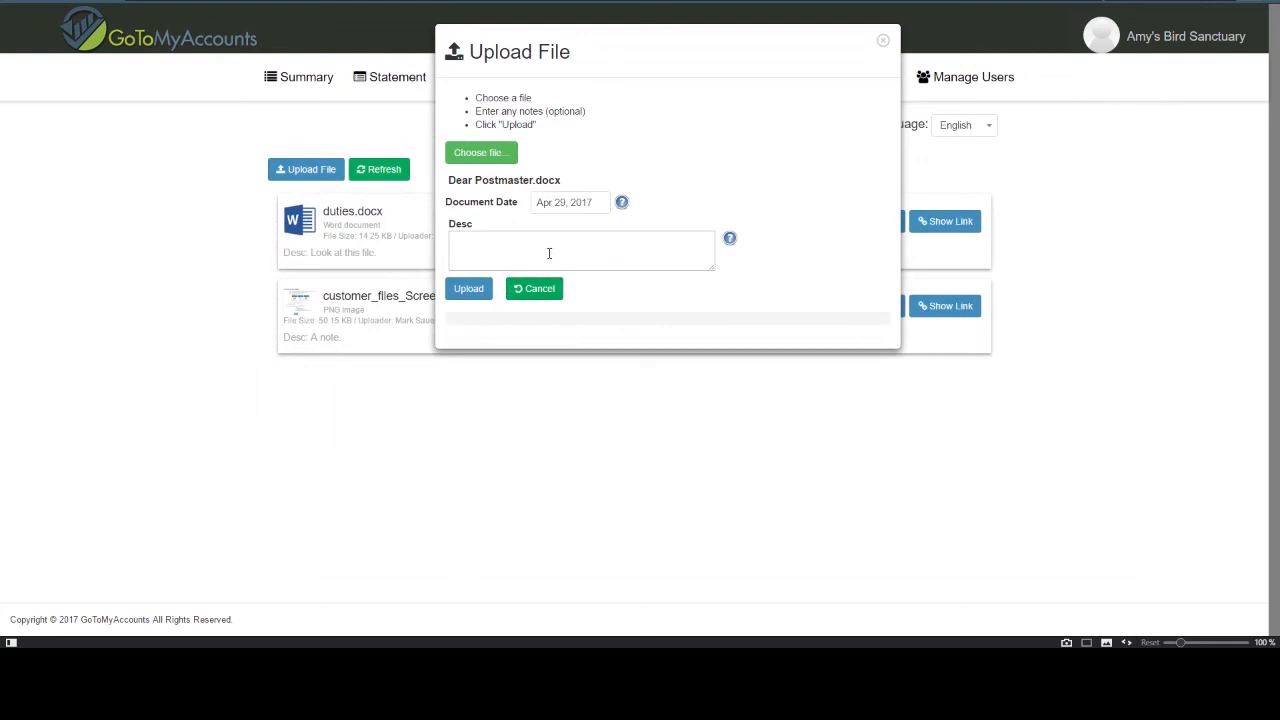
left_click(505, 247)
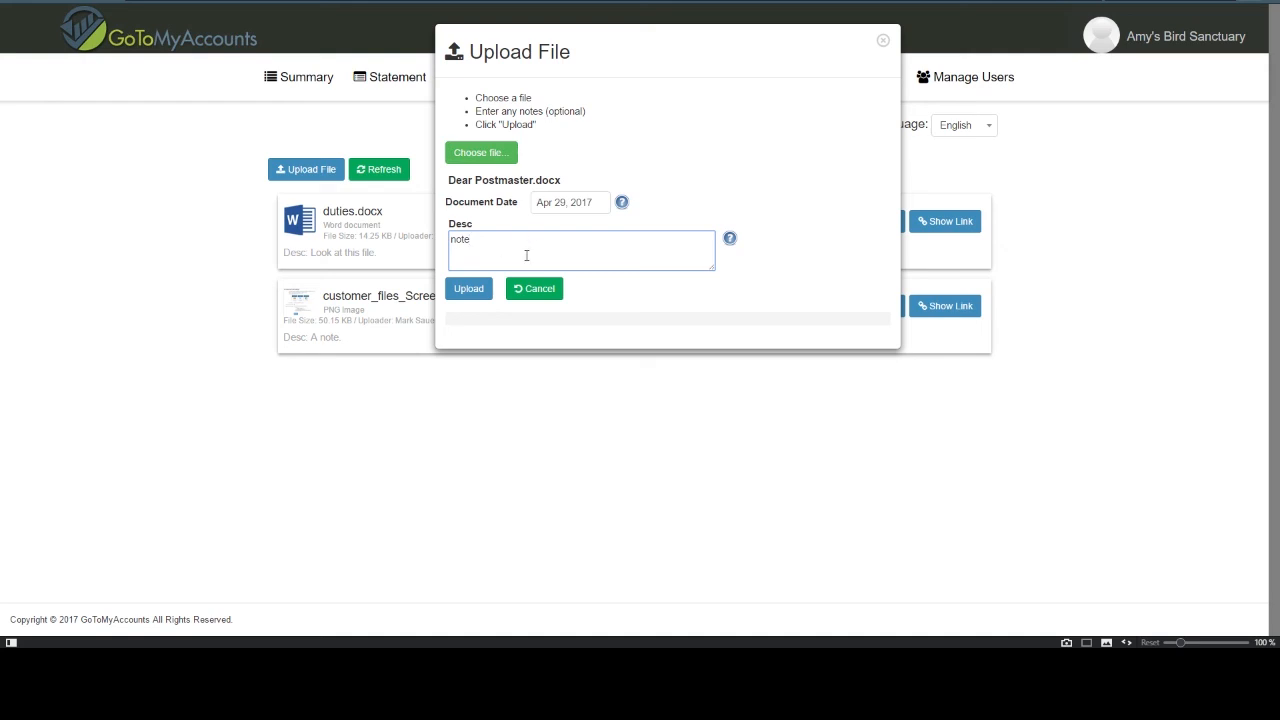
left_click(465, 288)
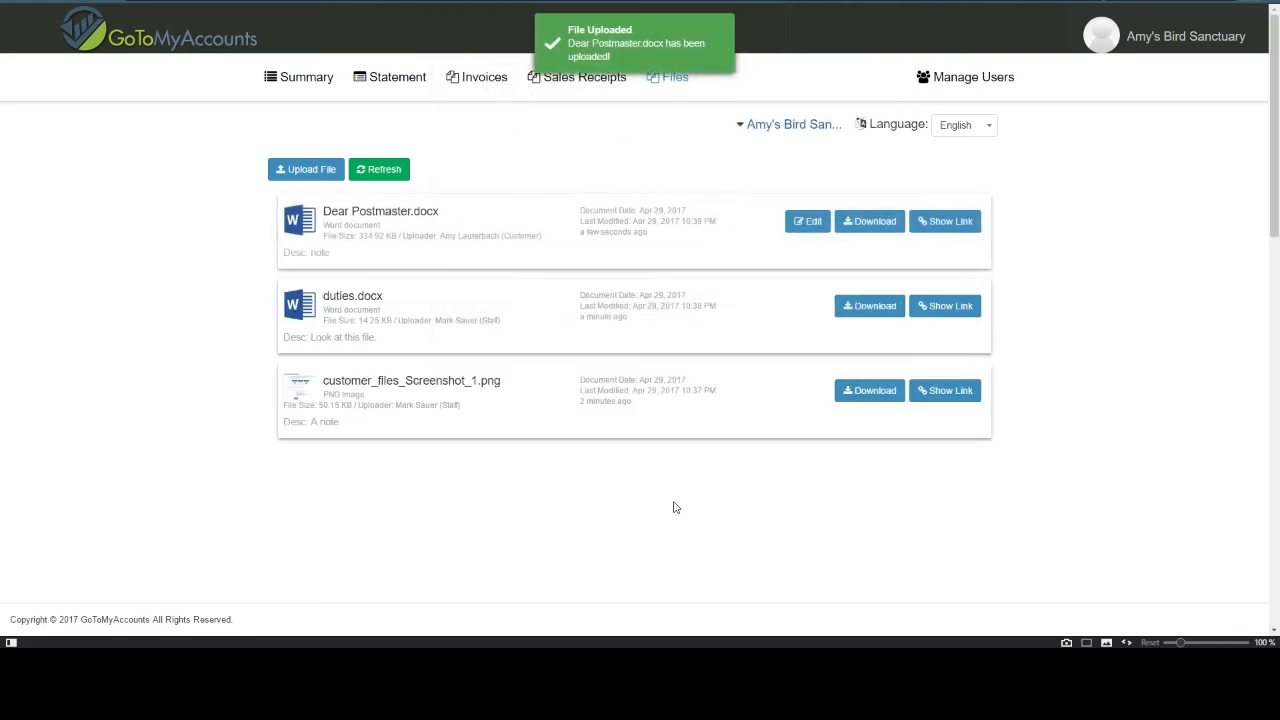
View the edit form of Dear Postmaster.docx without saving, and show the links of all three files.
left_click(792, 231)
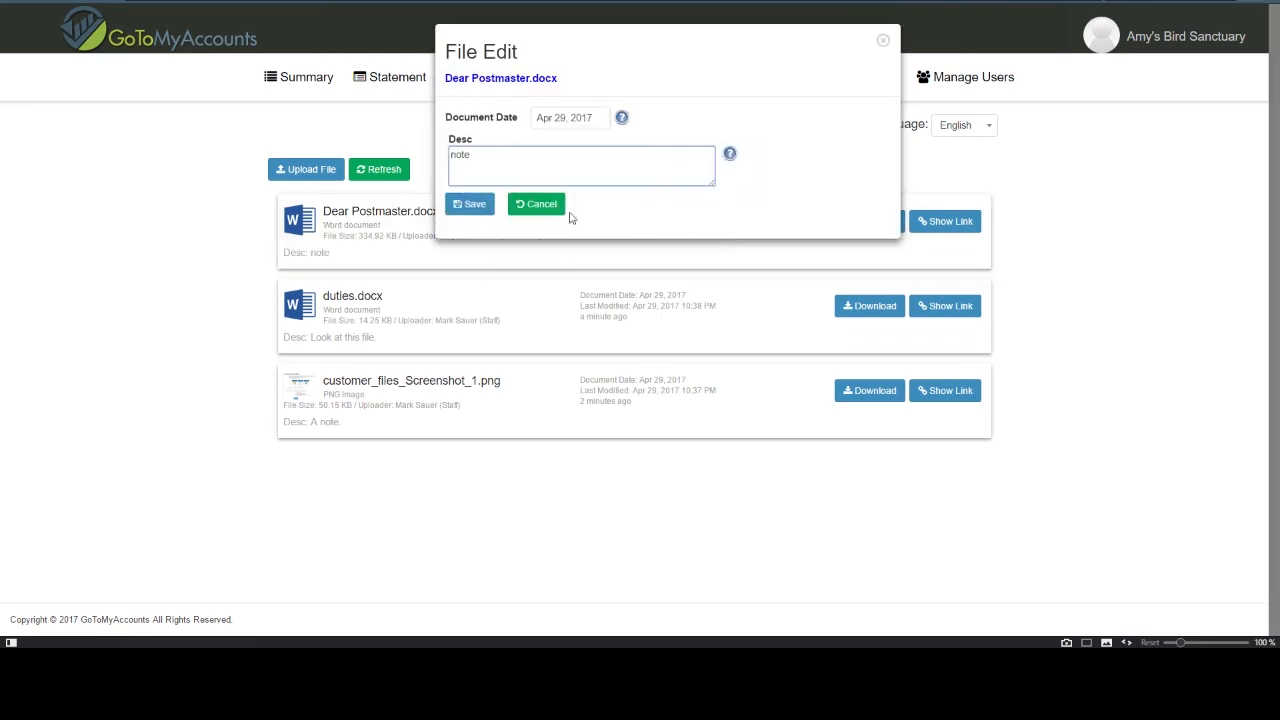
left_click(538, 205)
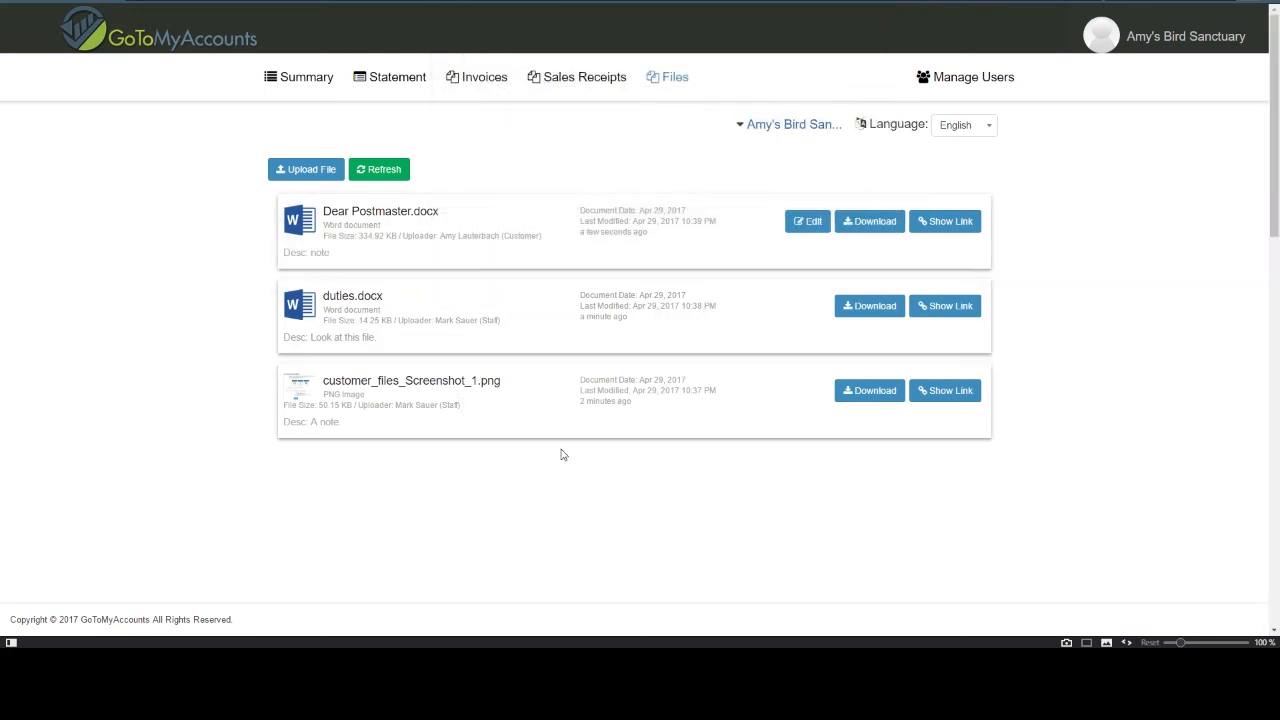
left_click(940, 221)
left_click(943, 309)
left_click(945, 396)
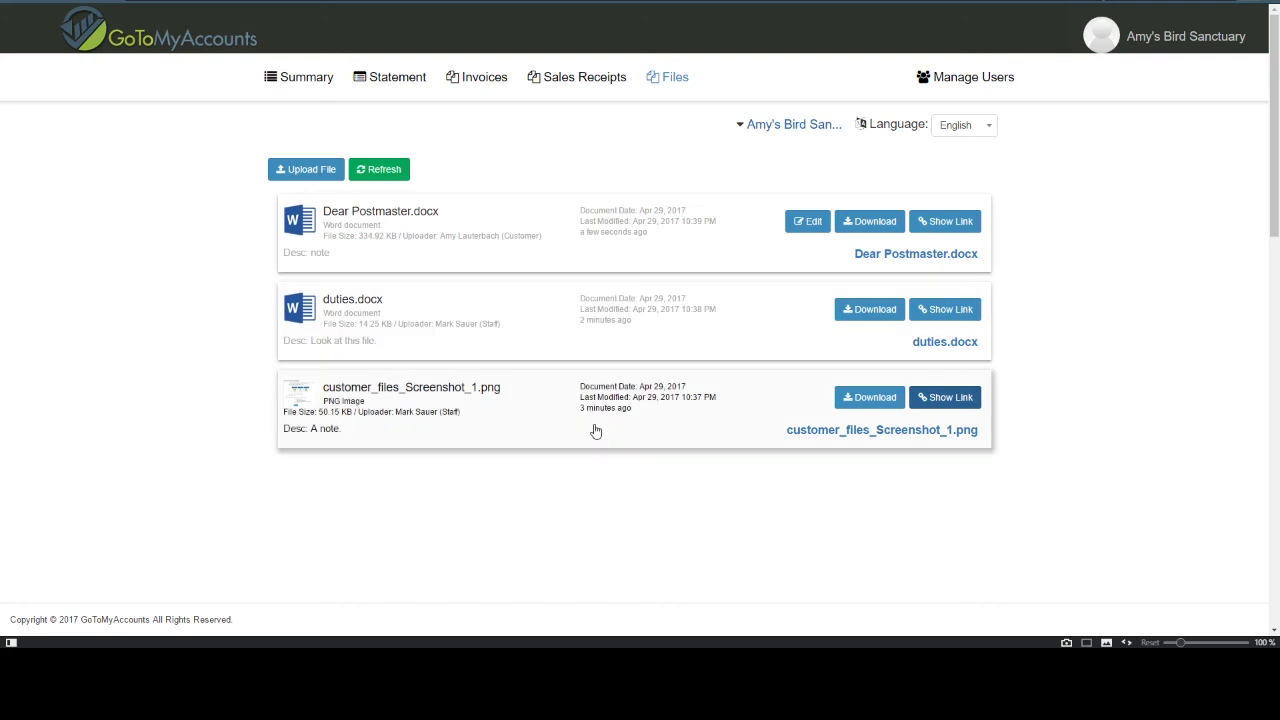
Leave the customer login for the staff account and reopen the customer files of Amy's Bird Sanctuary.
mouse_move(1165, 43)
left_click(1110, 221)
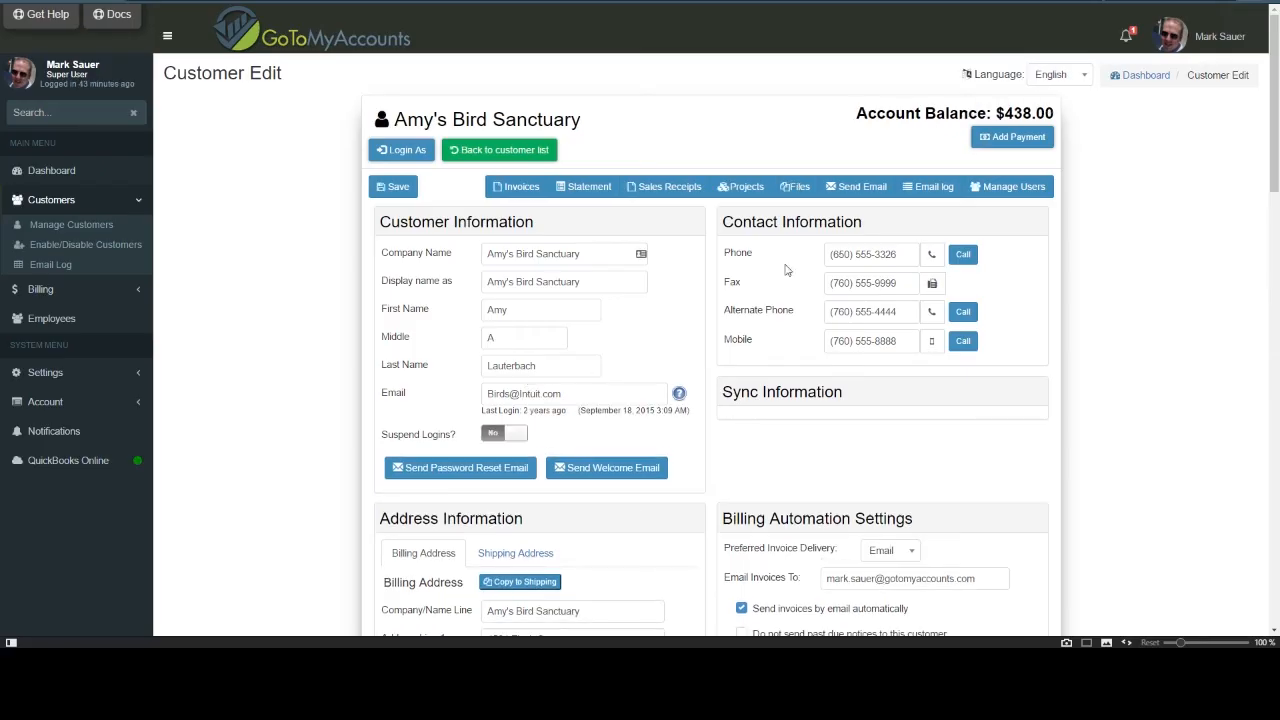
left_click(797, 188)
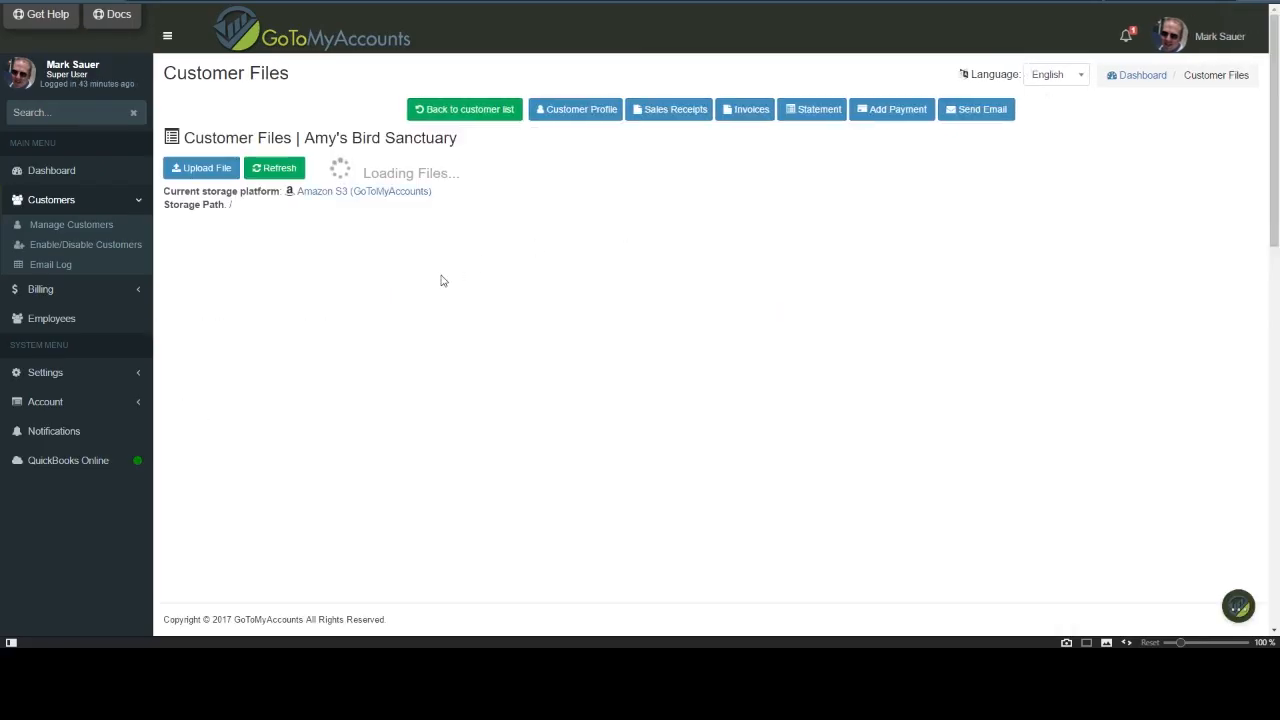
Open the Customer Files article in the Features category of the support documentation and look through its overview and storage platforms.
left_click(45, 372)
left_click(62, 417)
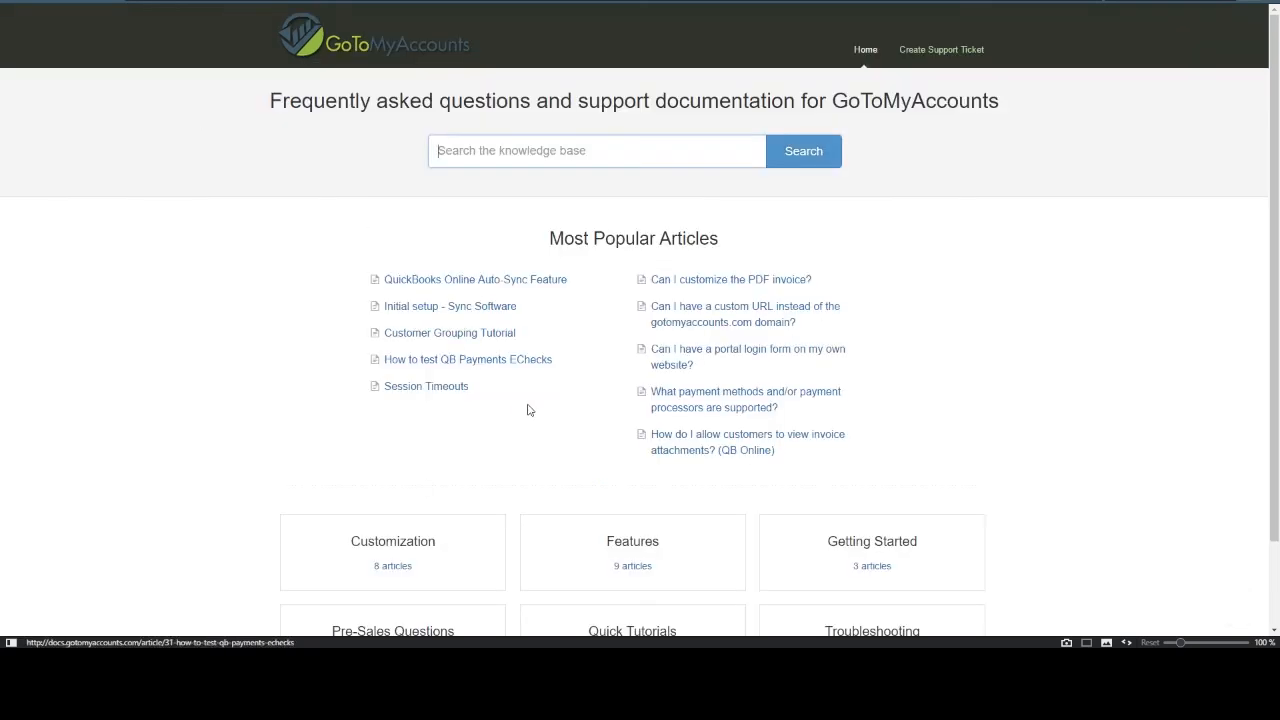
scroll(680, 500, "down", 1)
left_click(669, 477)
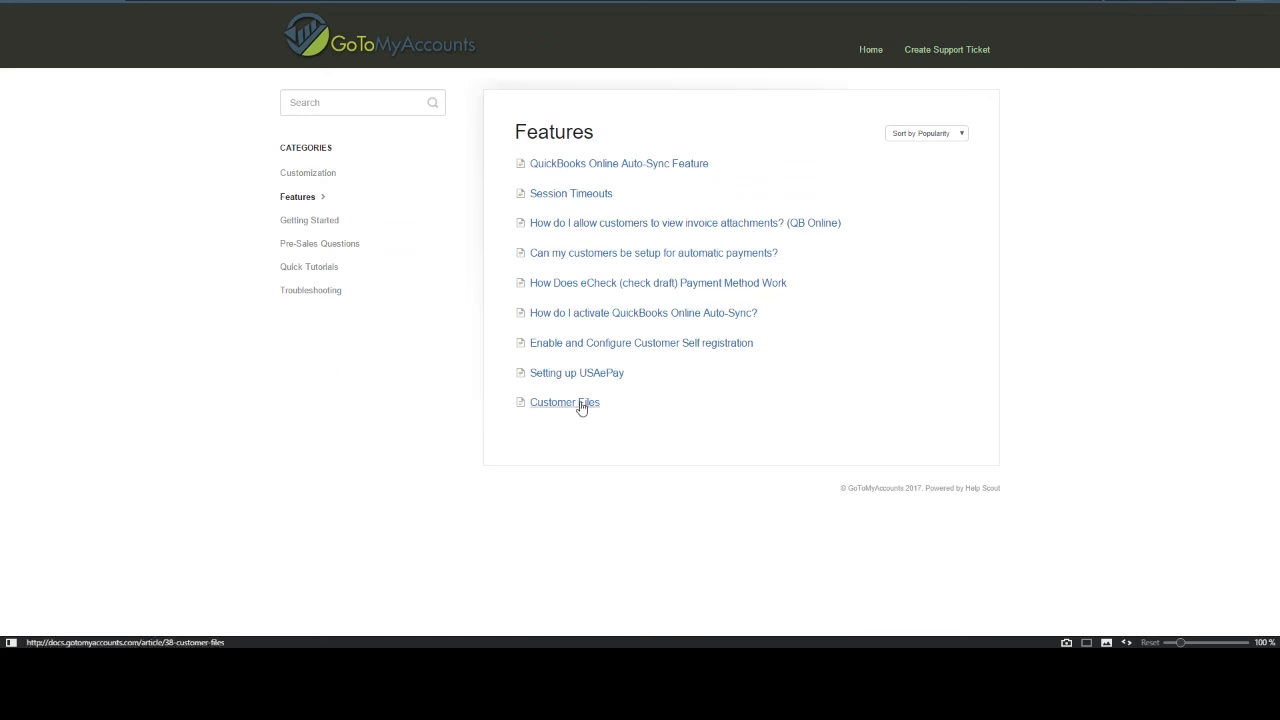
left_click(580, 404)
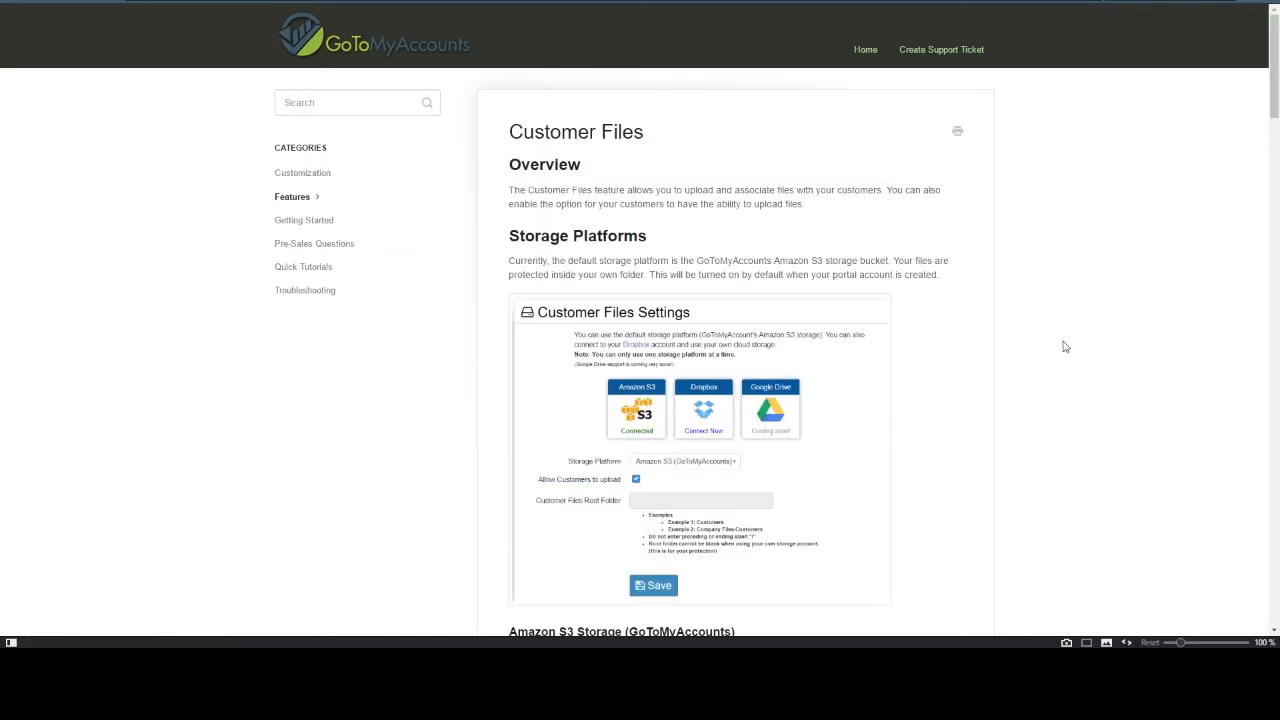
scroll(1063, 346, "down", 2)
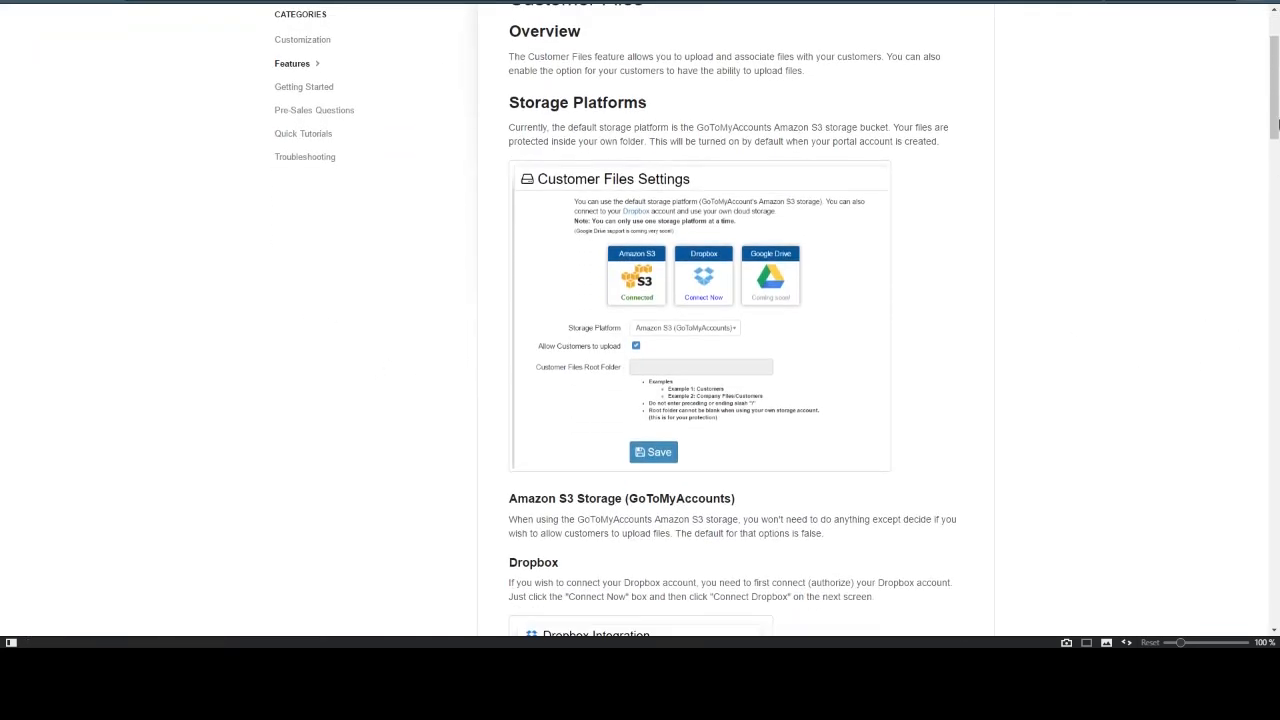
mouse_move(1275, 117)
left_mouse_down()
mouse_move(1237, 323)
mouse_move(1240, 402)
mouse_move(1260, 451)
mouse_move(1258, 609)
mouse_move(1262, 100)
left_mouse_up()
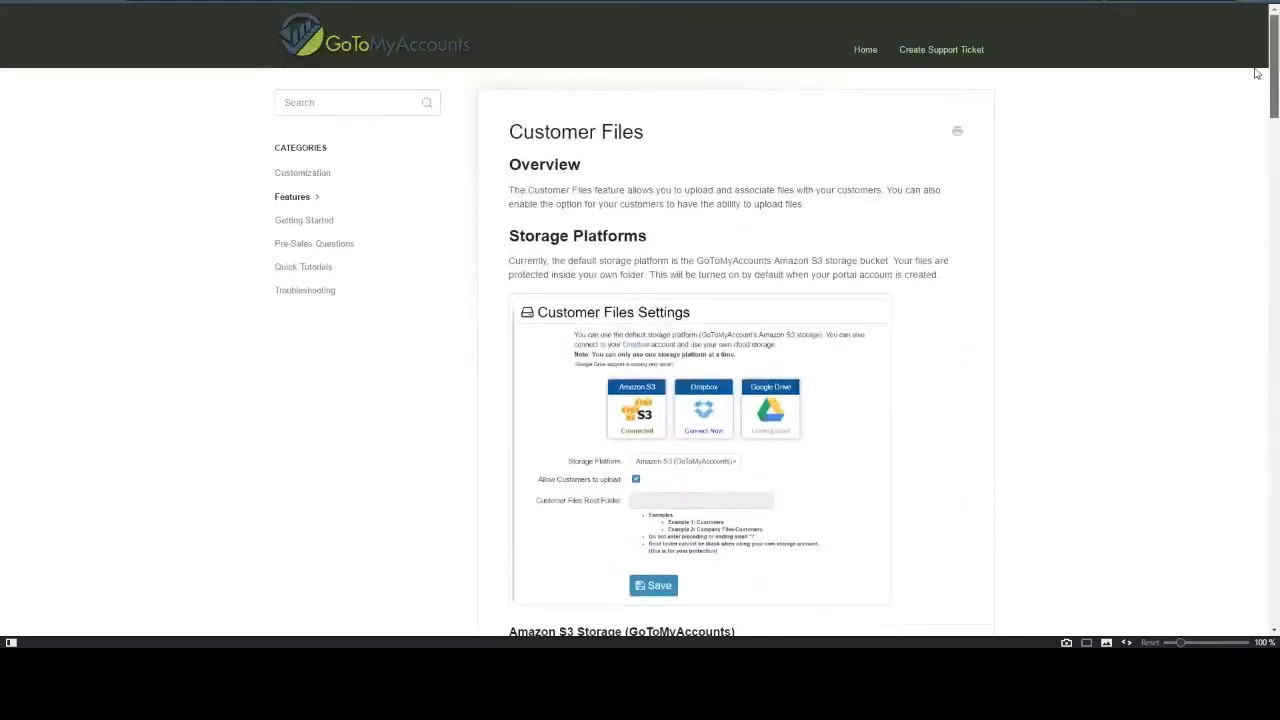